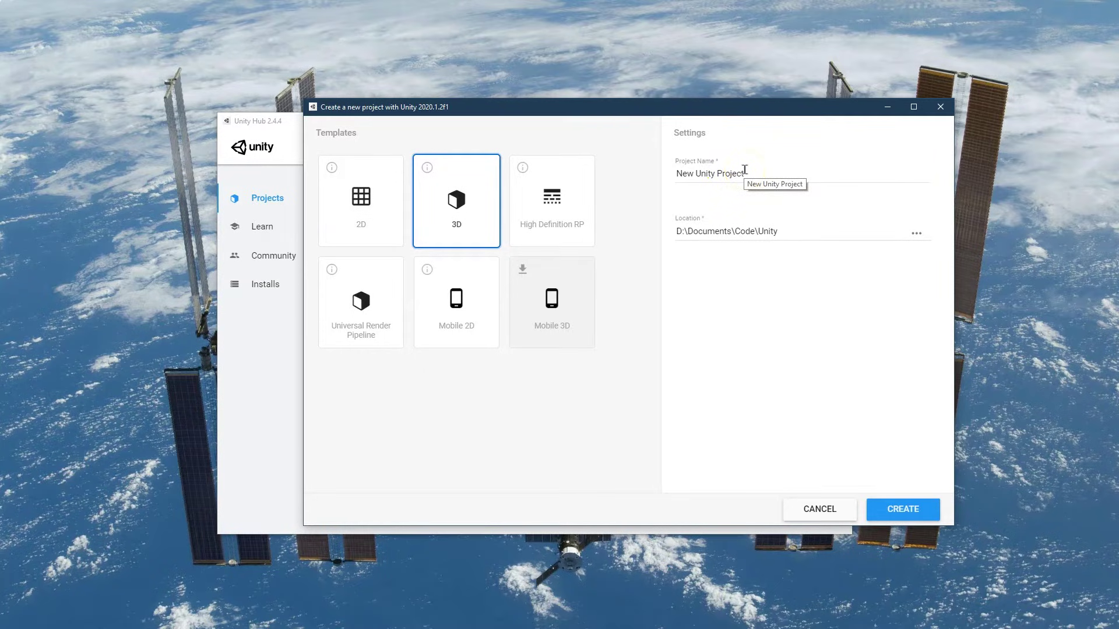
- Create a 3D project named RPG 3D Adventure Game and maximize its editor window
{"action": "left_click", "coordinate": [744, 169]}
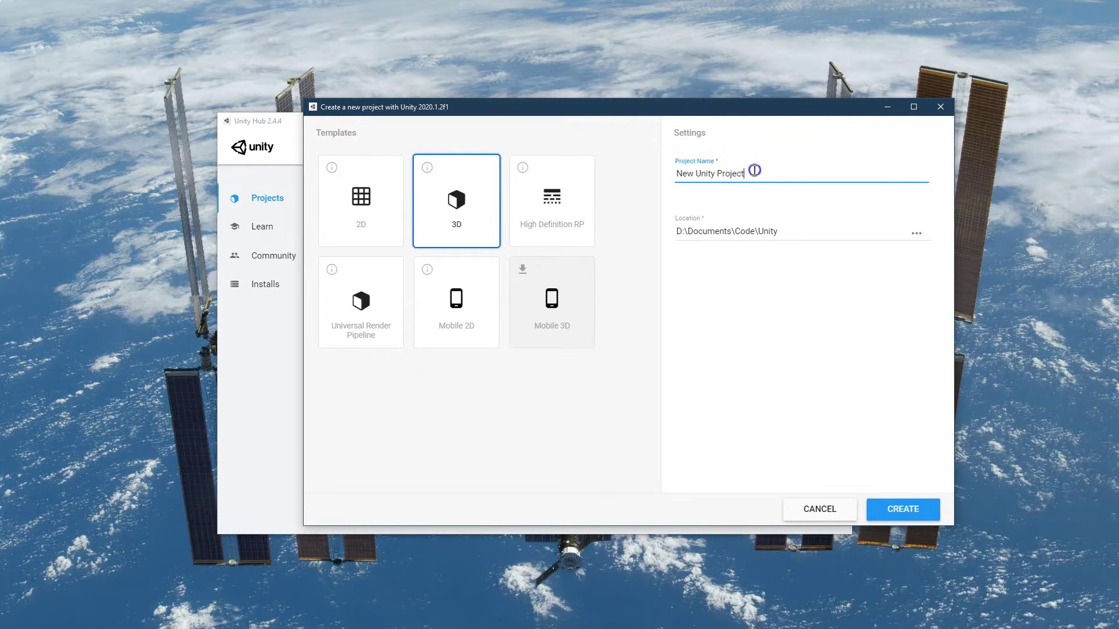
{"action": "triple_click", "coordinate": [715, 172]}
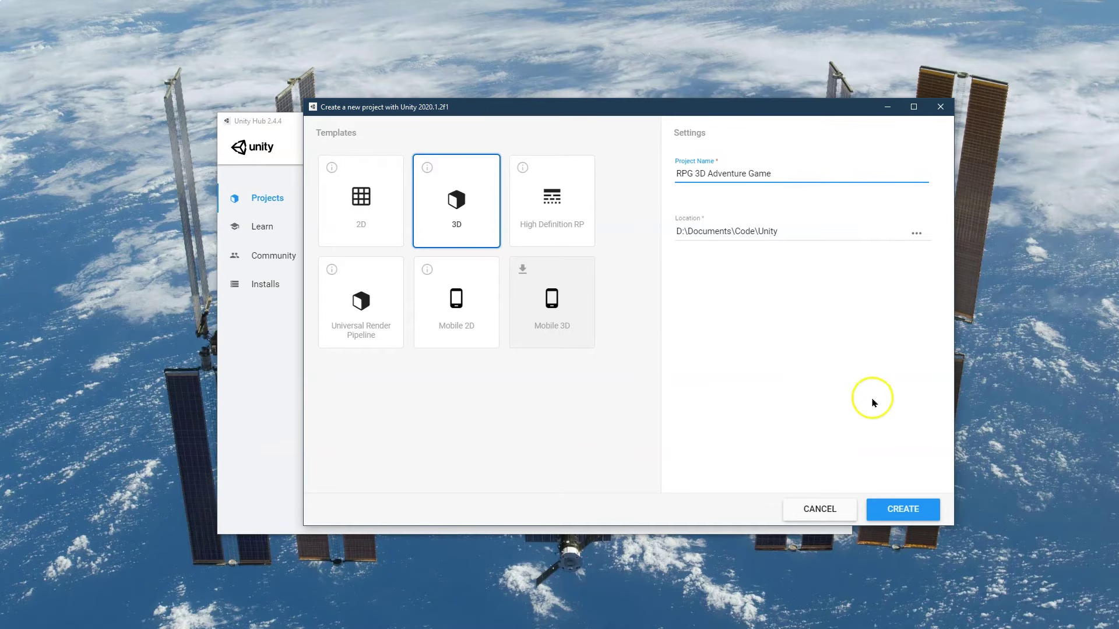
{"action": "left_click", "coordinate": [902, 507]}
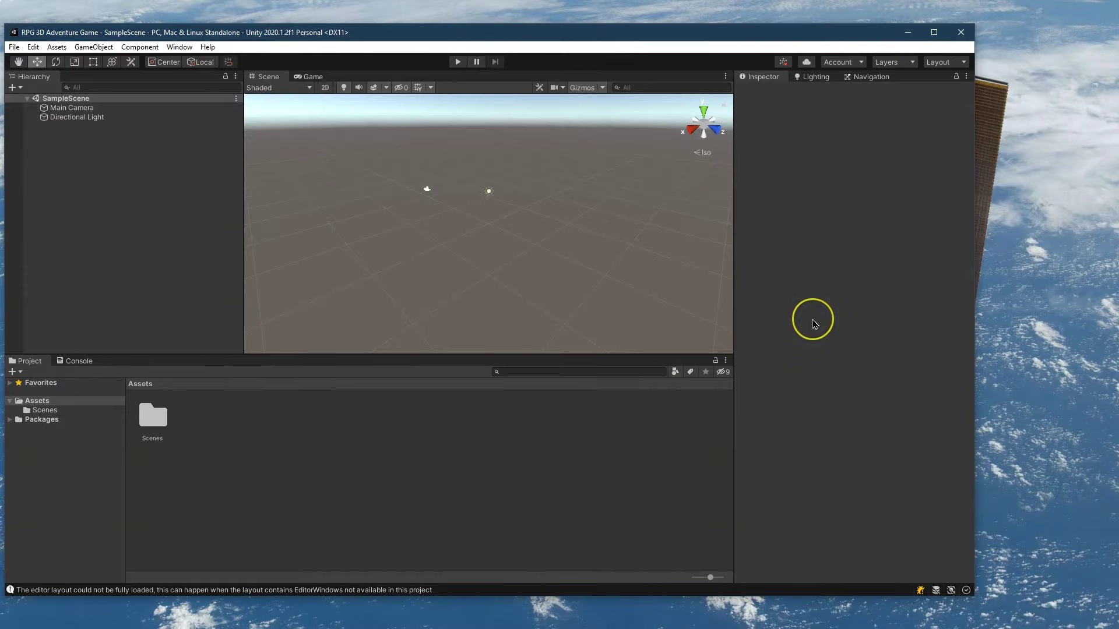
{"action": "left_click", "coordinate": [933, 32]}
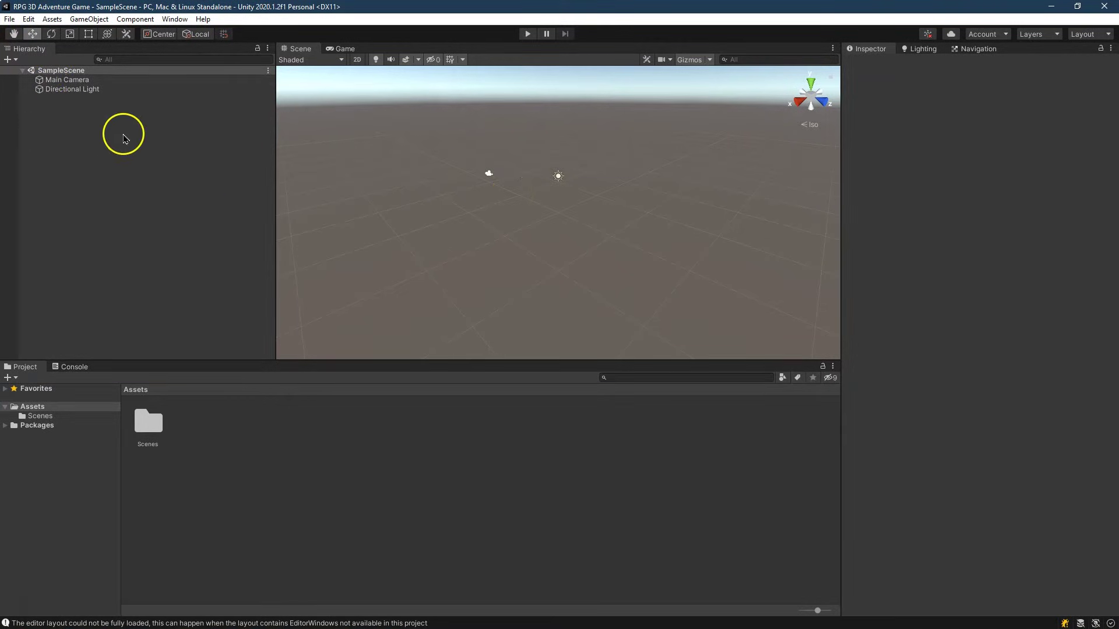
- Add a Terrain object to the sample scene
{"action": "right_click", "coordinate": [222, 216]}
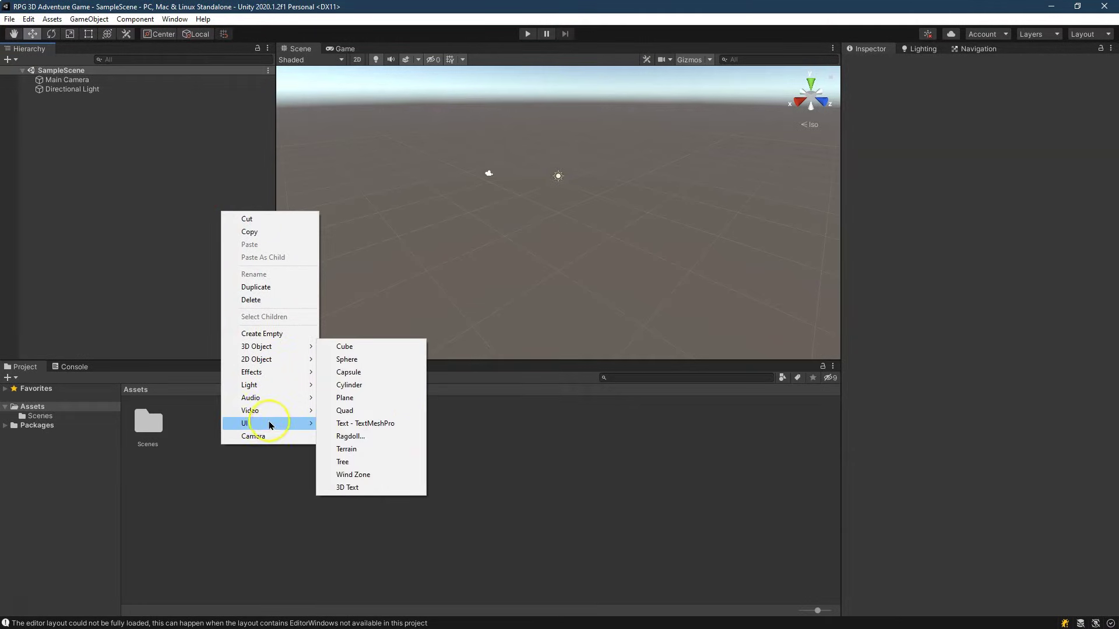
{"action": "mouse_move", "coordinate": [270, 425]}
{"action": "mouse_move", "coordinate": [275, 347]}
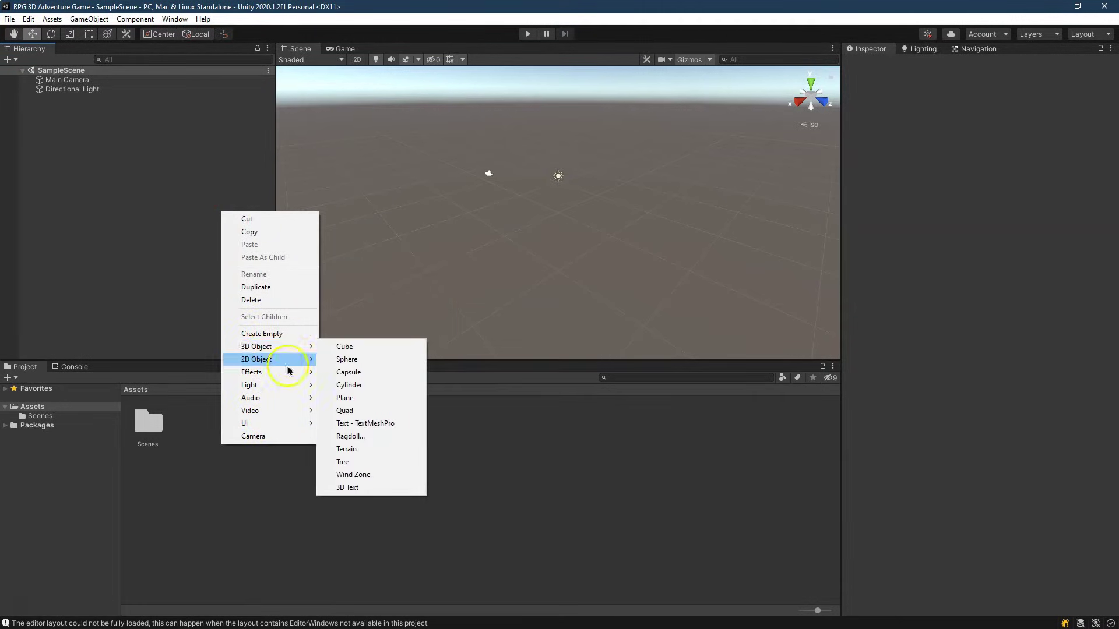
{"action": "left_click", "coordinate": [359, 451]}
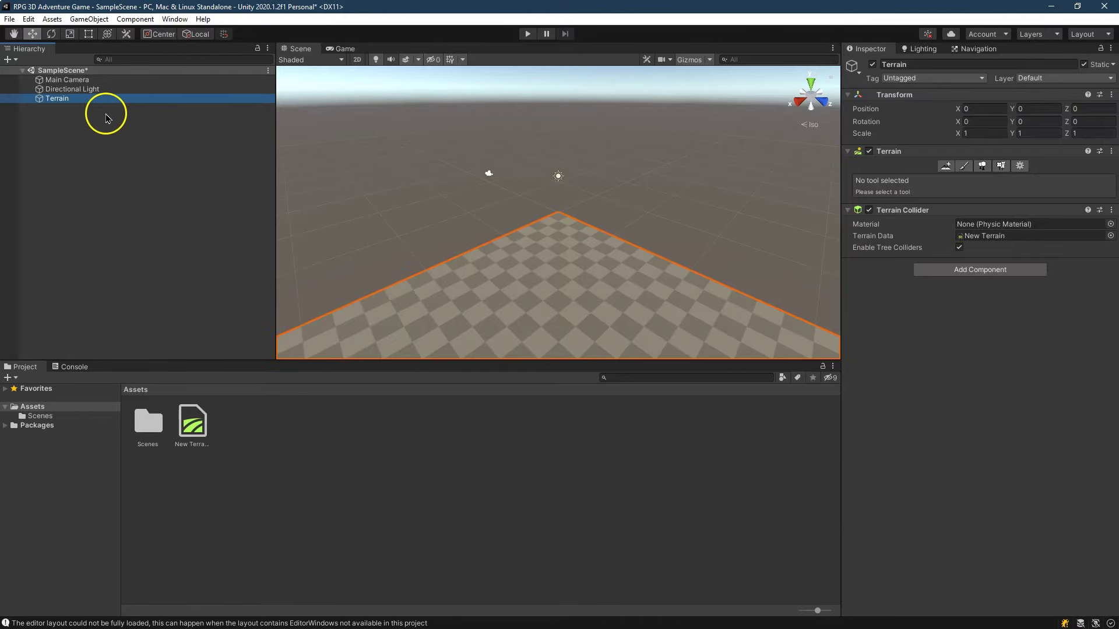
- Set both the terrain's width and its length to 100 in its mesh resolution settings, leaving the terrain deselected
{"action": "scroll", "coordinate": [569, 280], "scroll_direction": "down", "scroll_amount": 6}
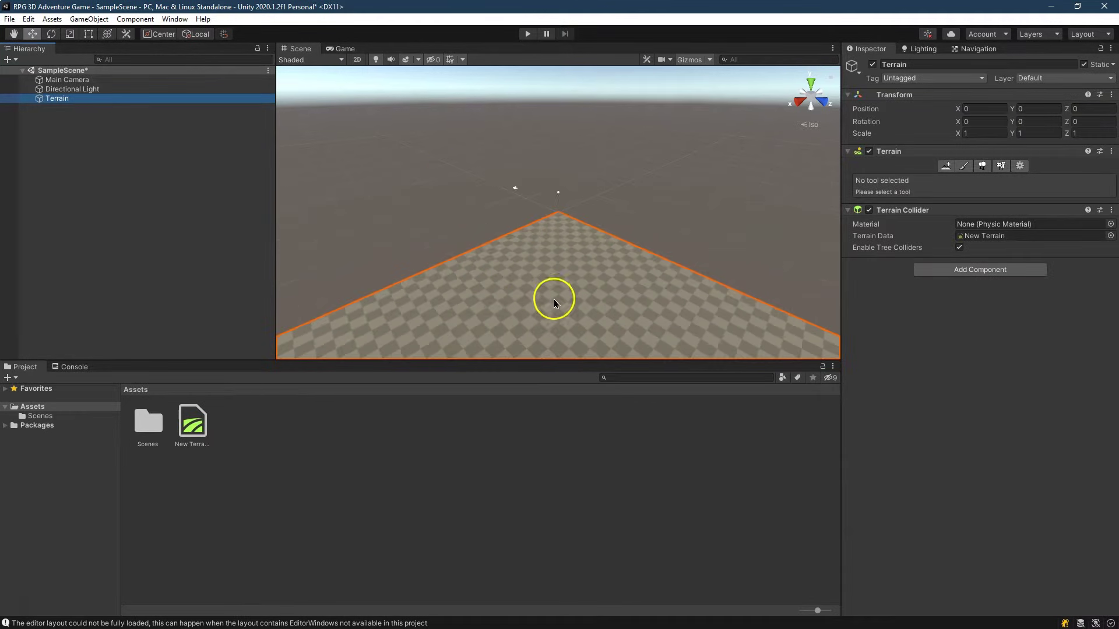
{"action": "scroll", "coordinate": [555, 305], "scroll_direction": "down", "scroll_amount": 5}
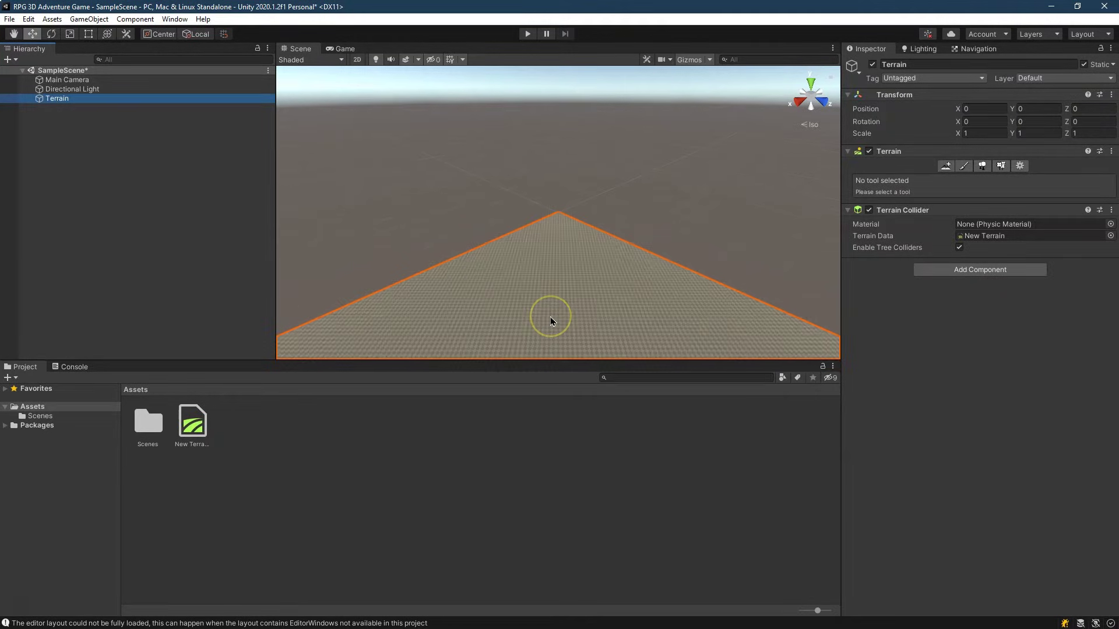
{"action": "middle_click_drag", "start_coordinate": [550, 320], "coordinate": [527, 261]}
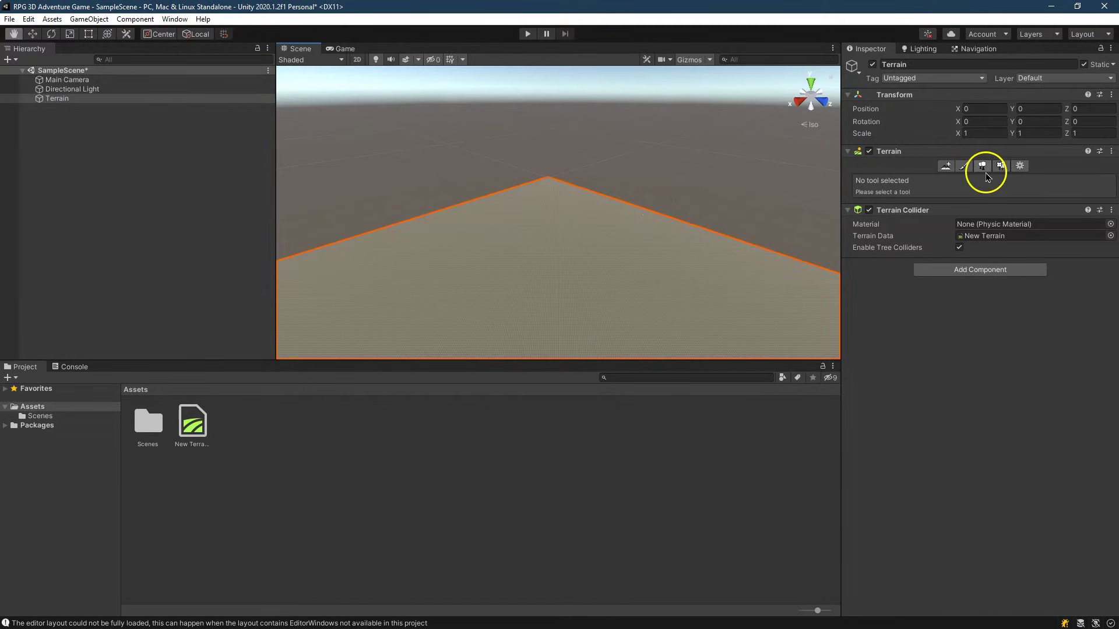
{"action": "left_click", "coordinate": [1018, 166]}
{"action": "scroll", "coordinate": [1029, 375], "scroll_direction": "down", "scroll_amount": 10}
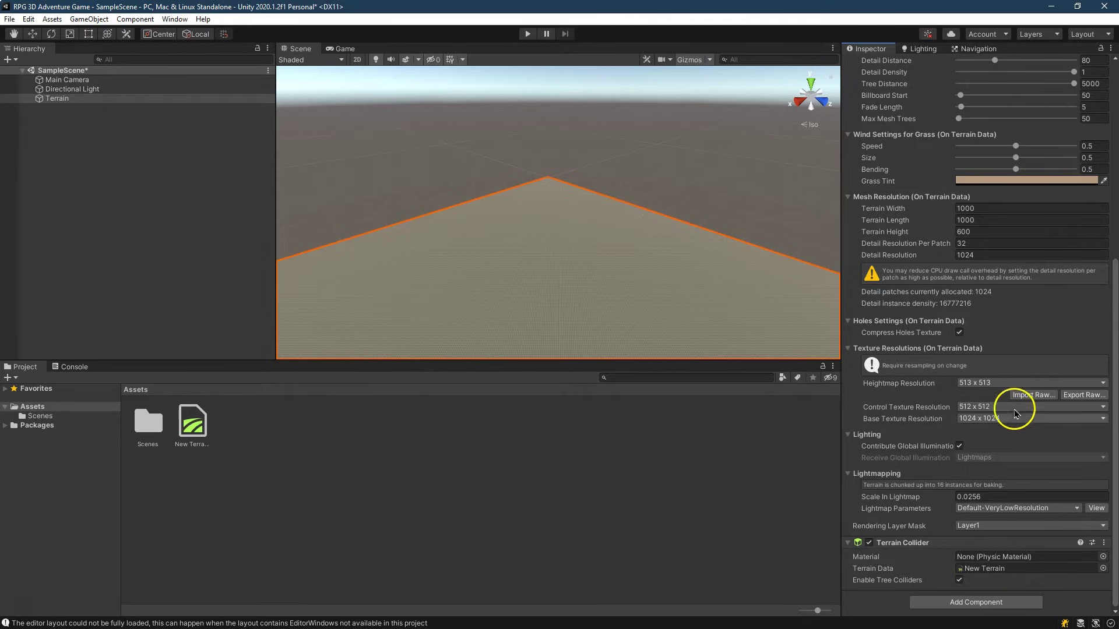
{"action": "left_click", "coordinate": [979, 210]}
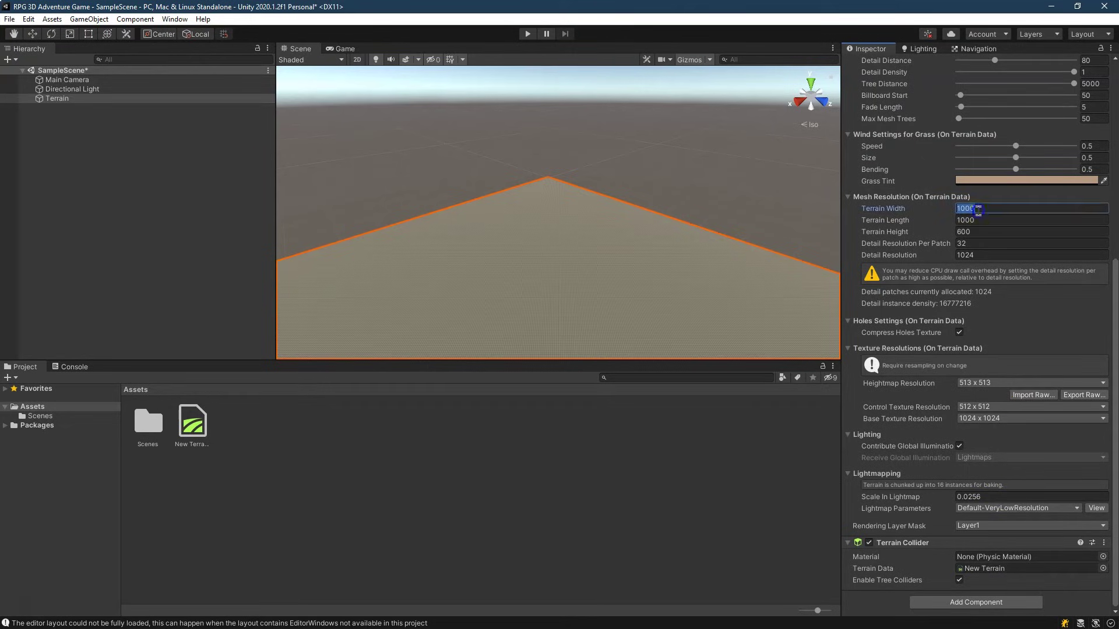
{"action": "type", "text": "100"}
{"action": "key", "text": "Tab"}
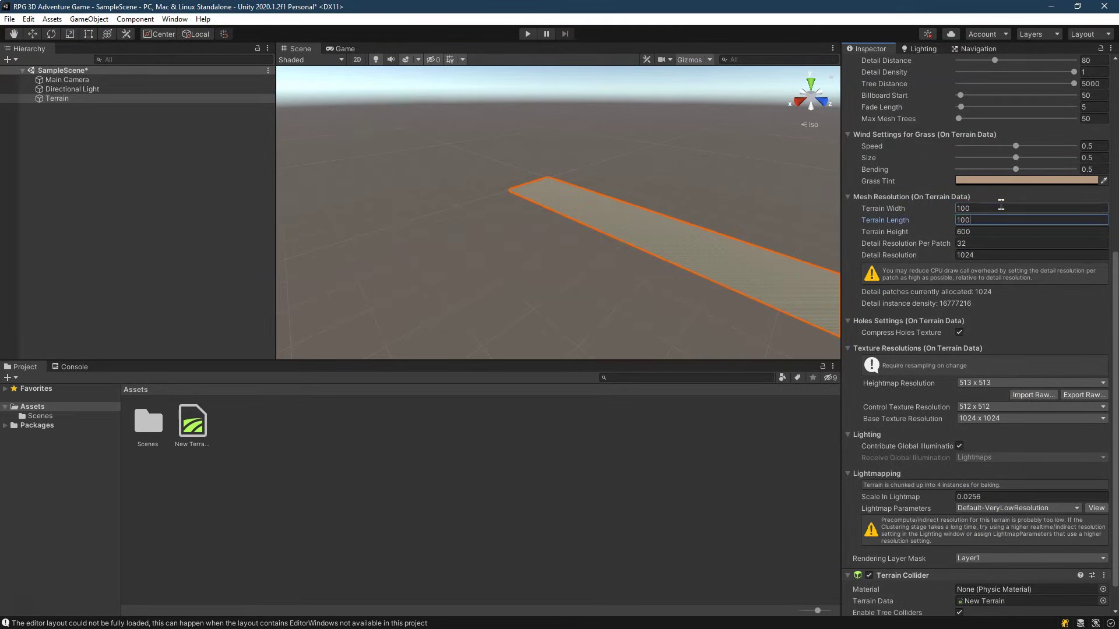
{"action": "key", "text": "Tab"}
{"action": "left_click", "coordinate": [555, 176]}
{"action": "scroll", "coordinate": [936, 157], "scroll_direction": "up", "scroll_amount": 10}
{"action": "scroll", "coordinate": [543, 140], "scroll_direction": "up", "scroll_amount": 3}
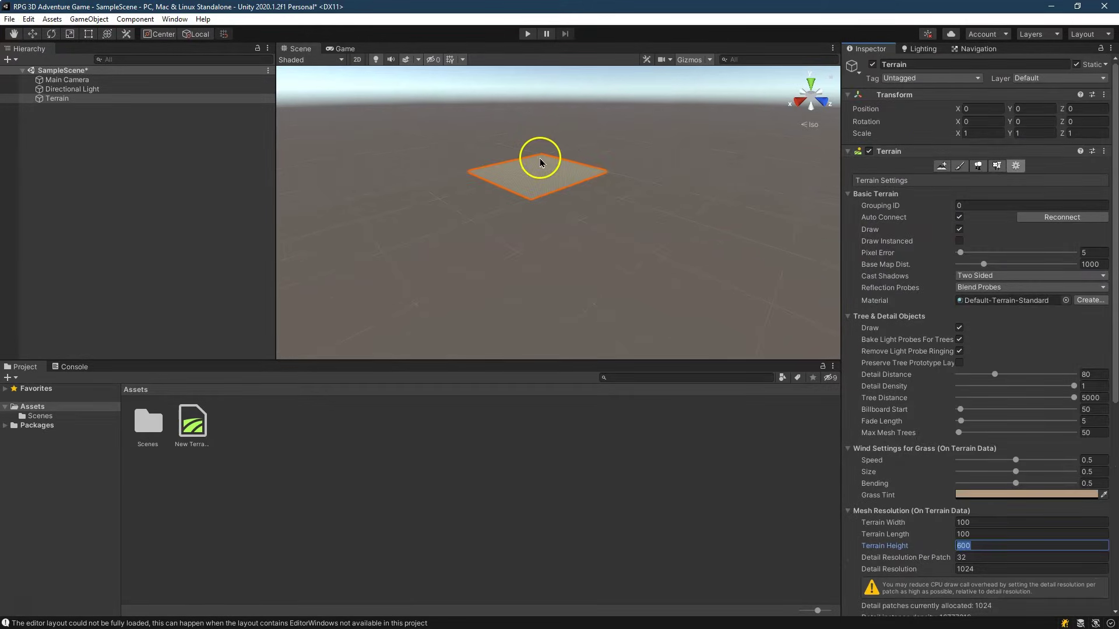
{"action": "left_click", "coordinate": [556, 157]}
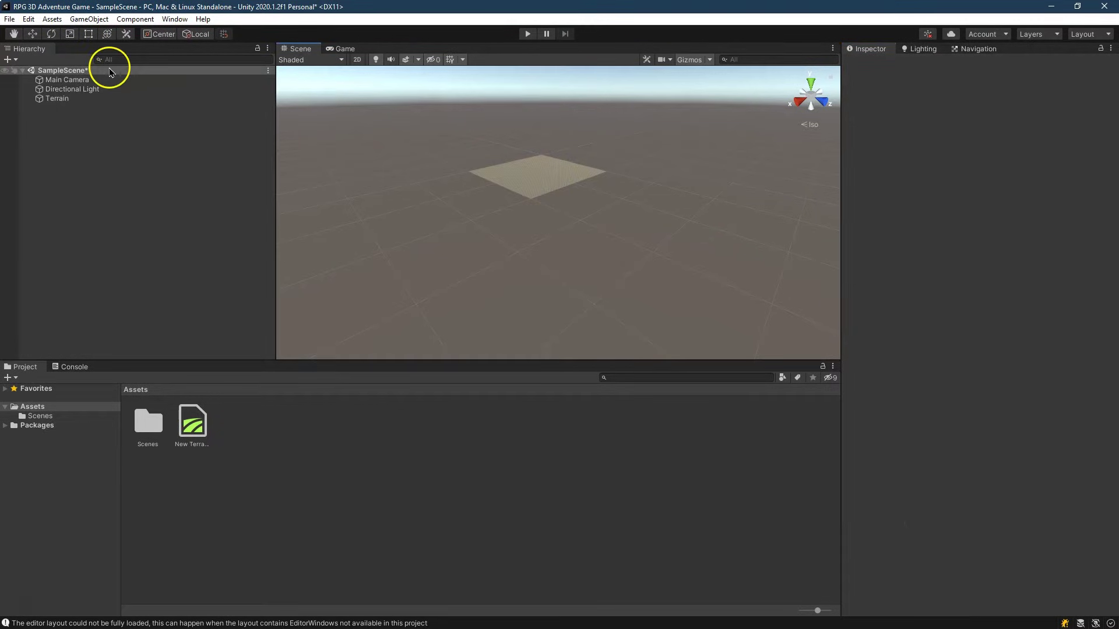
- Set the terrain's position to X -50 and Z -50 to centre it on the scene origin
{"action": "left_click_drag", "start_coordinate": [434, 129], "coordinate": [443, 226]}
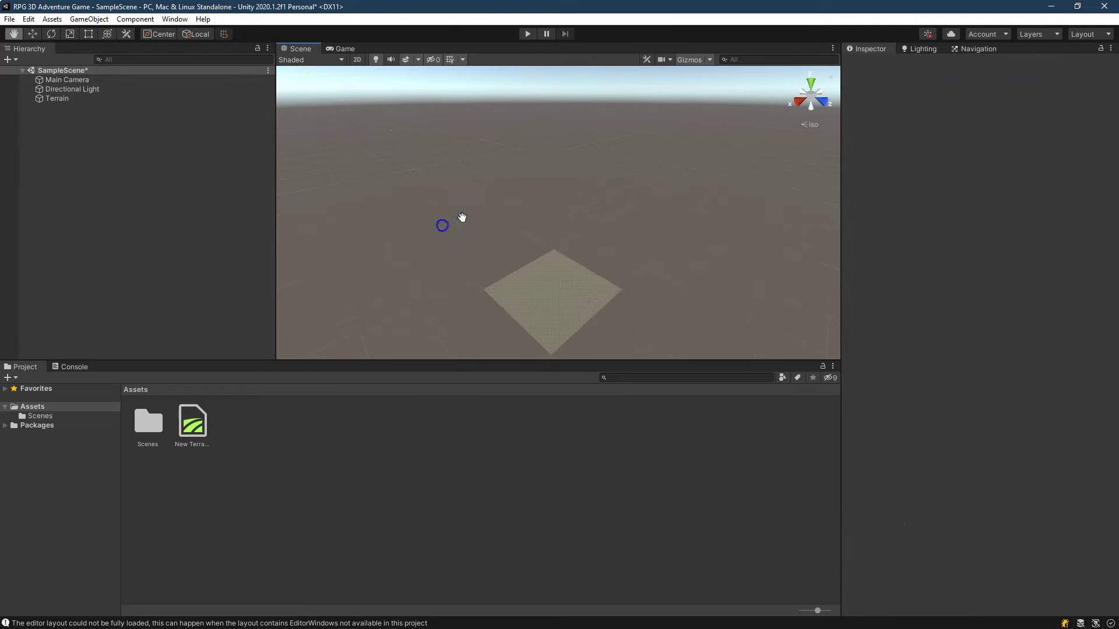
{"action": "left_click", "coordinate": [64, 99]}
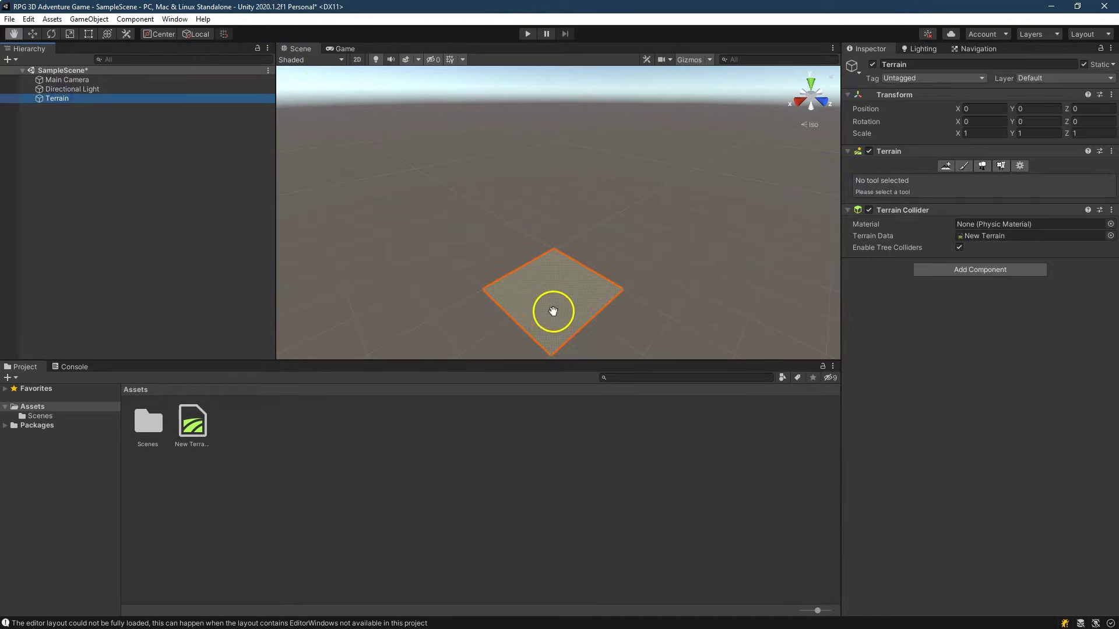
{"action": "scroll", "coordinate": [537, 304], "scroll_direction": "up", "scroll_amount": 2}
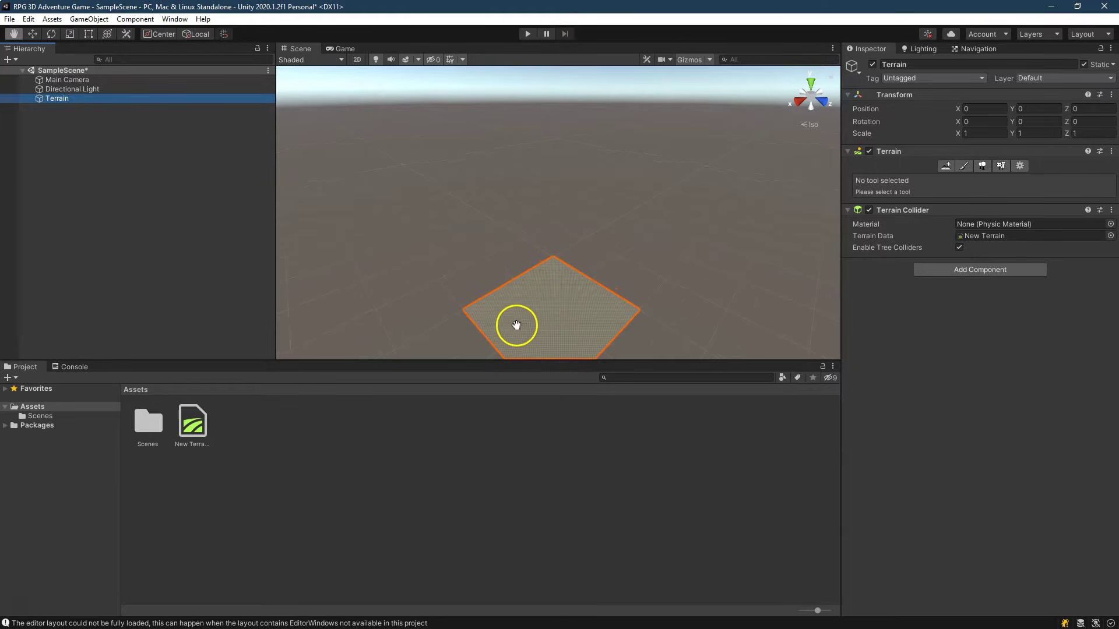
{"action": "scroll", "coordinate": [538, 321], "scroll_direction": "down", "scroll_amount": 1}
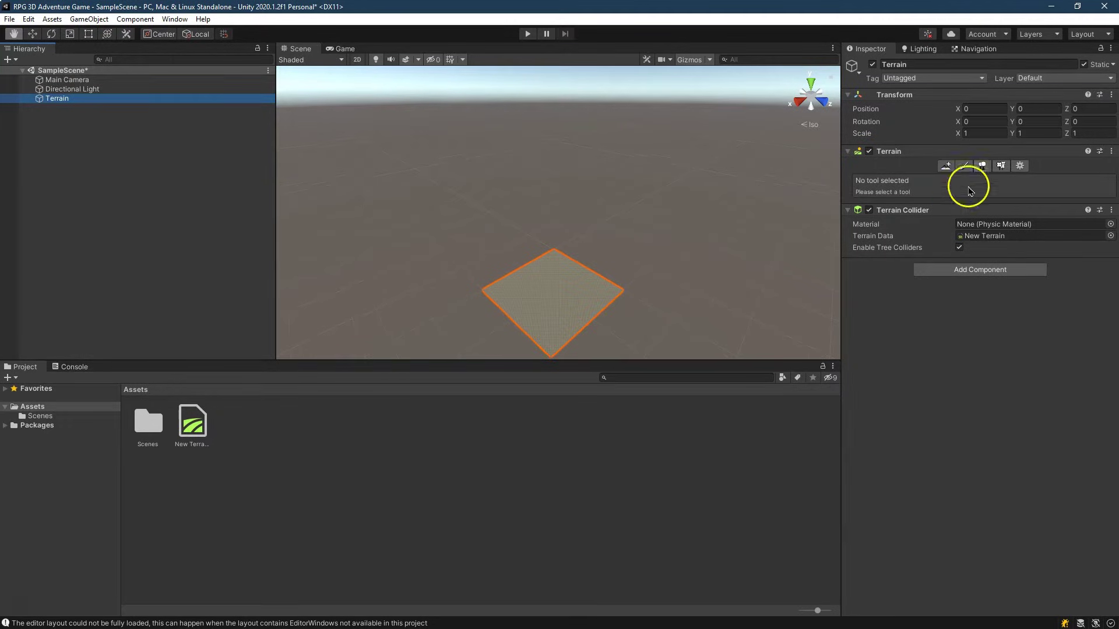
{"action": "left_click", "coordinate": [992, 109]}
{"action": "type", "text": "-"}
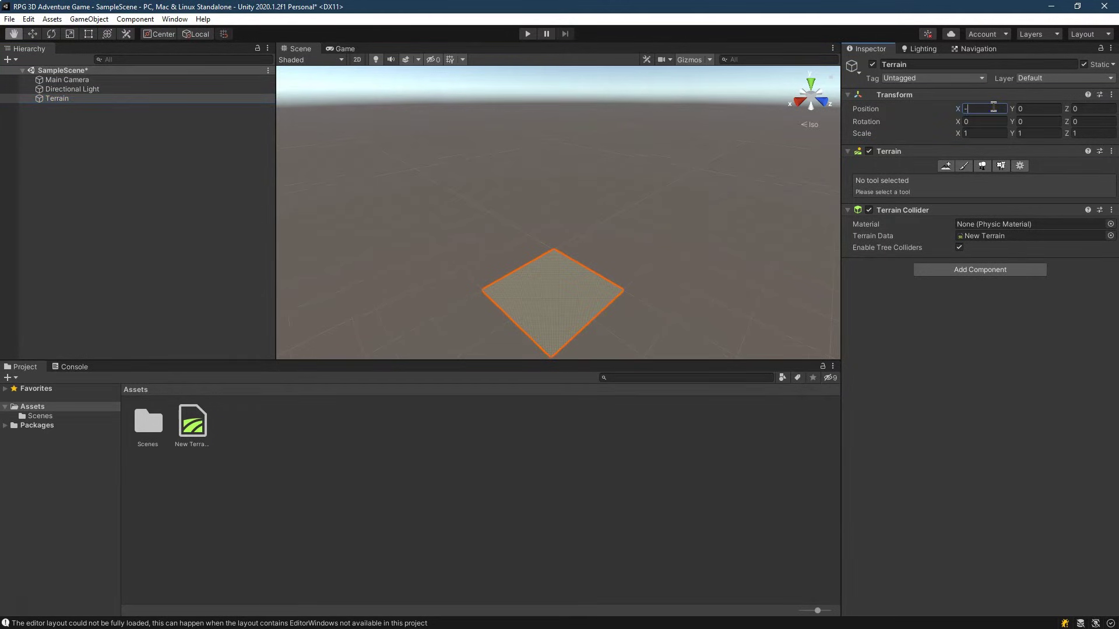
{"action": "type", "text": "50"}
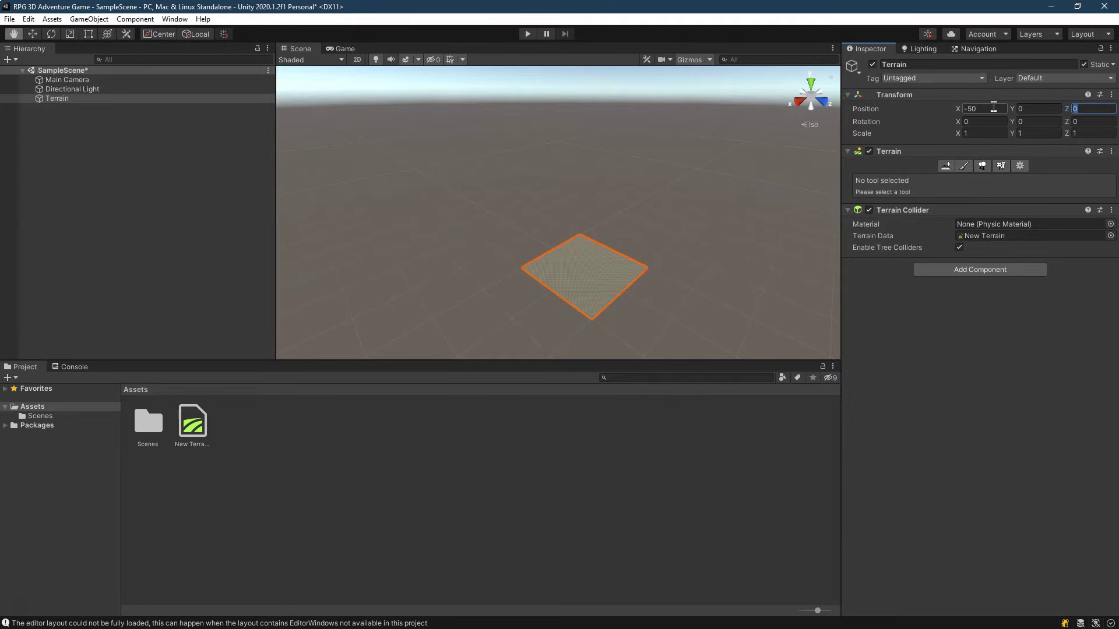
{"action": "type", "text": "-50"}
{"action": "left_click", "coordinate": [619, 277]}
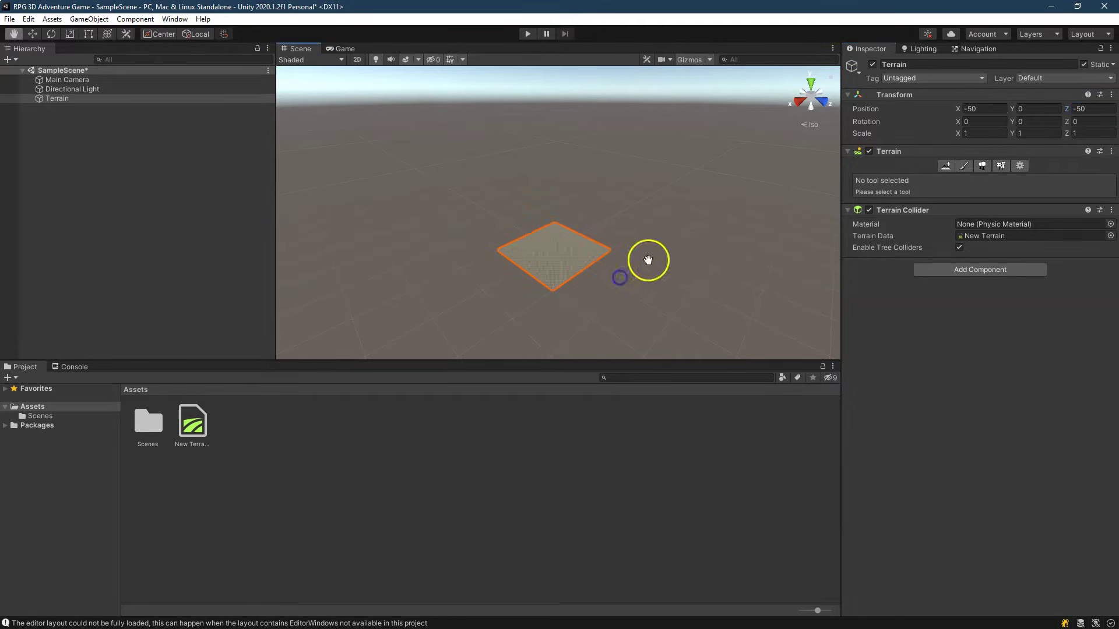
- Examine the terrain's placement from the top, side and back views and from a closer angled view
{"action": "left_click", "coordinate": [810, 87]}
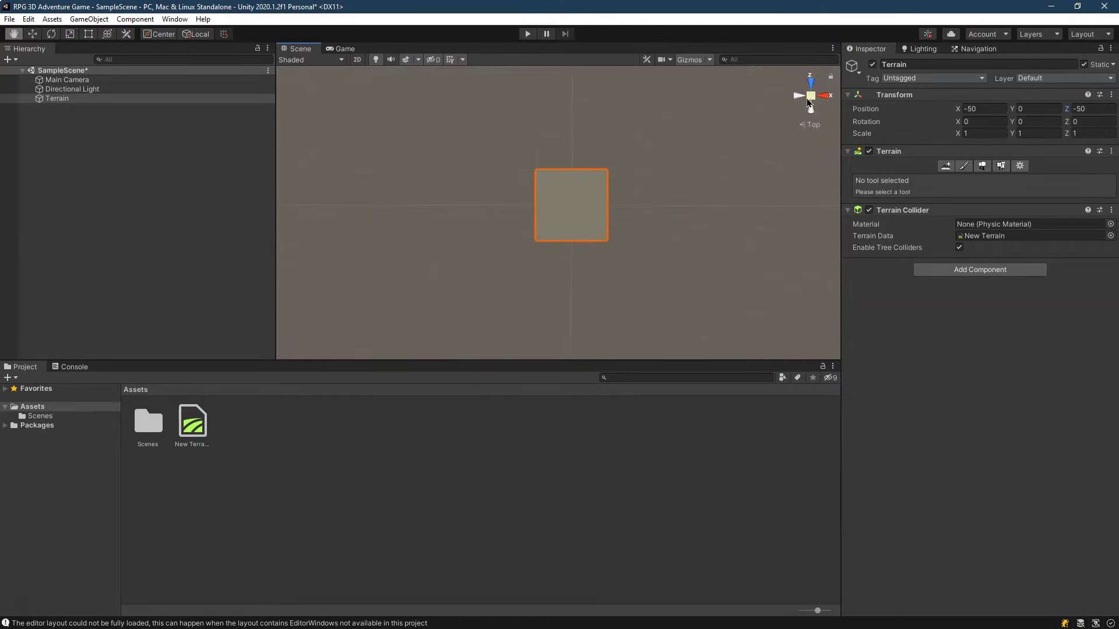
{"action": "left_click", "coordinate": [824, 98]}
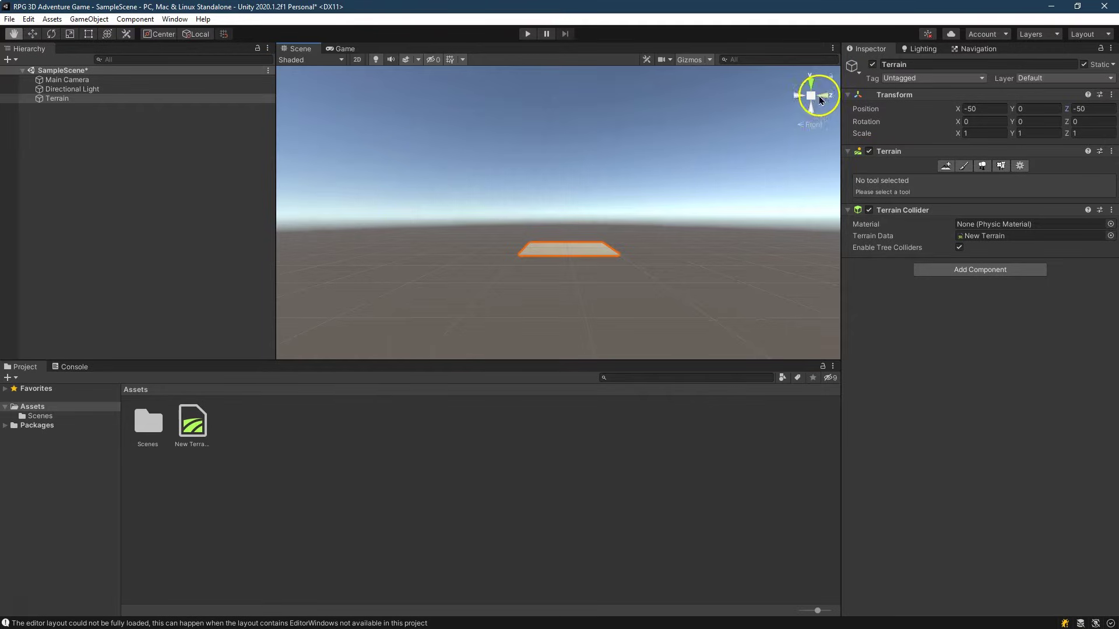
{"action": "left_click", "coordinate": [816, 98]}
{"action": "left_click", "coordinate": [818, 99]}
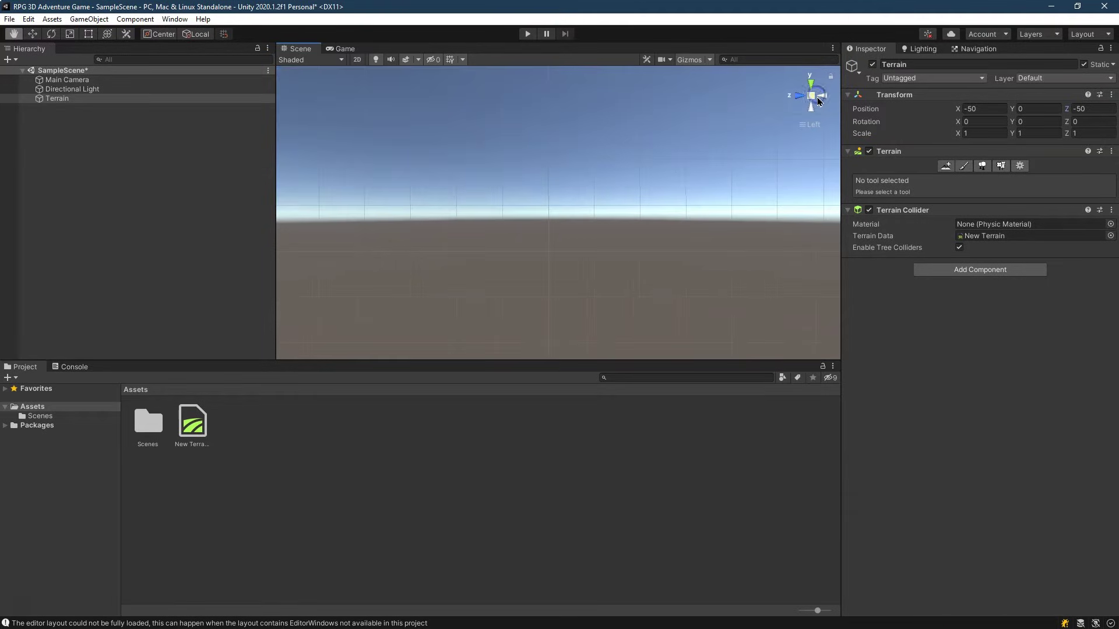
{"action": "left_click", "coordinate": [825, 99]}
{"action": "scroll", "coordinate": [588, 268], "scroll_direction": "down", "scroll_amount": 5}
{"action": "left_click", "coordinate": [812, 88]}
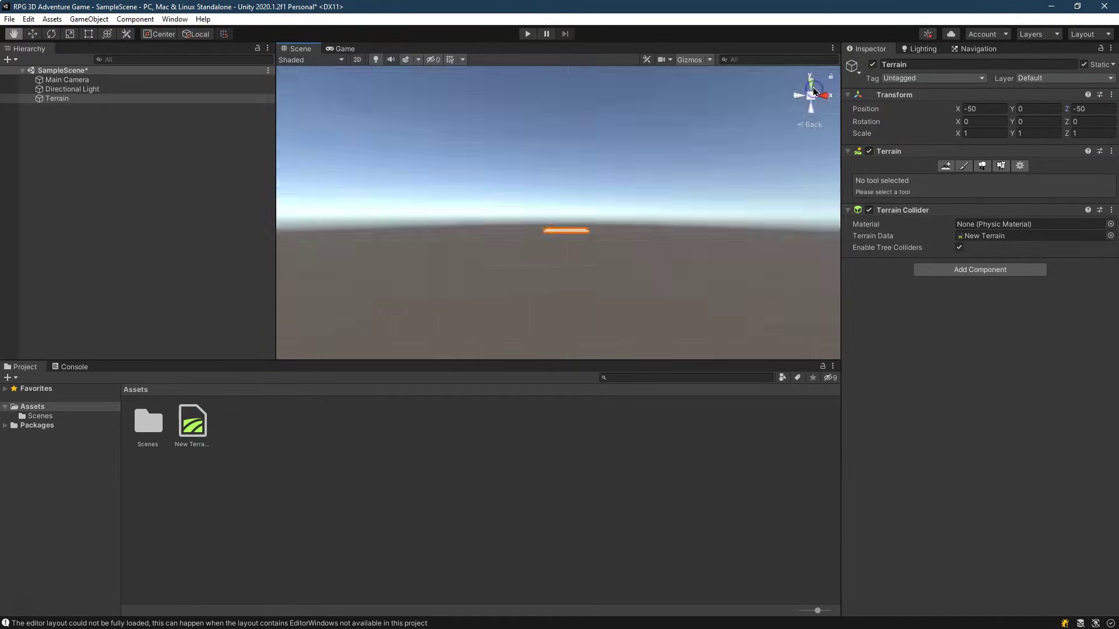
{"action": "scroll", "coordinate": [641, 204], "scroll_direction": "up", "scroll_amount": 5}
{"action": "scroll", "coordinate": [780, 104], "scroll_direction": "up", "scroll_amount": 1}
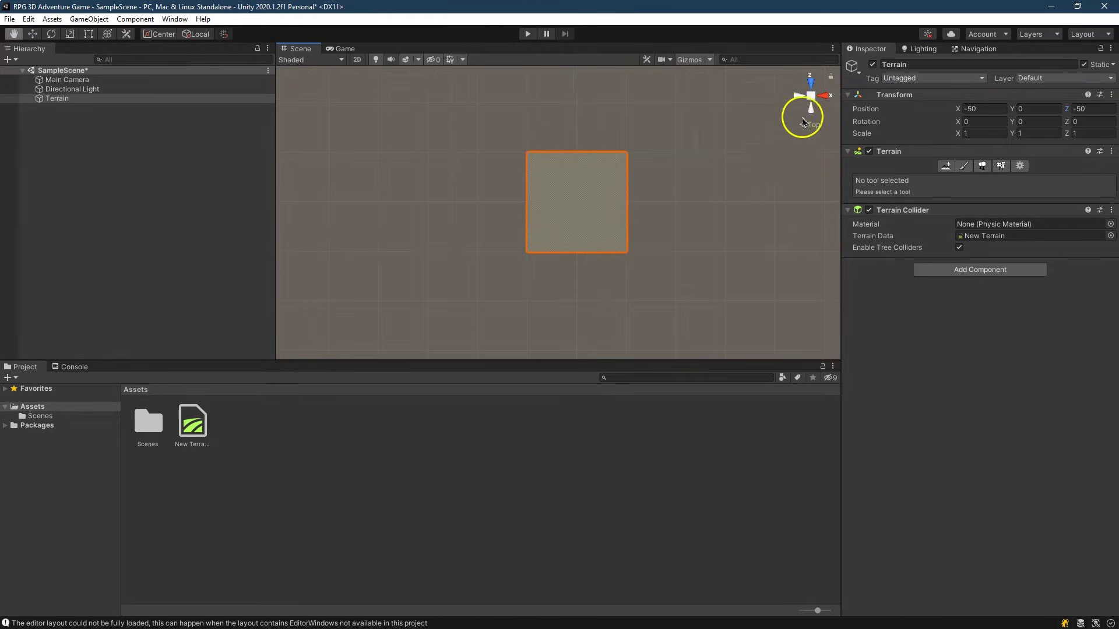
{"action": "scroll", "coordinate": [808, 128], "scroll_direction": "up", "scroll_amount": 2}
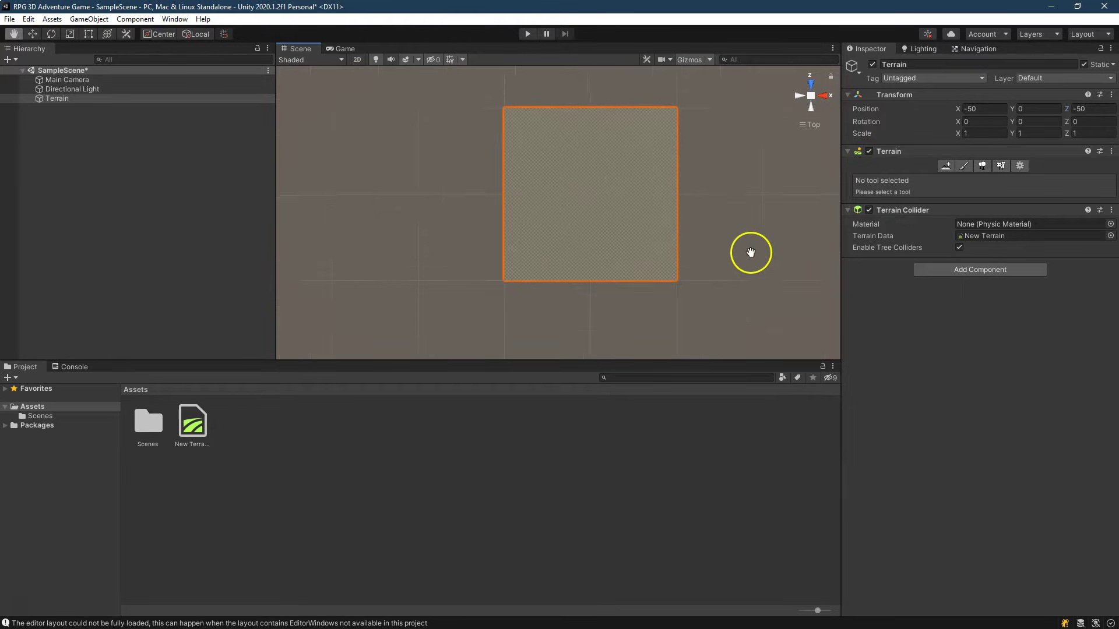
{"action": "right_click_drag", "start_coordinate": [797, 150], "coordinate": [813, 55]}
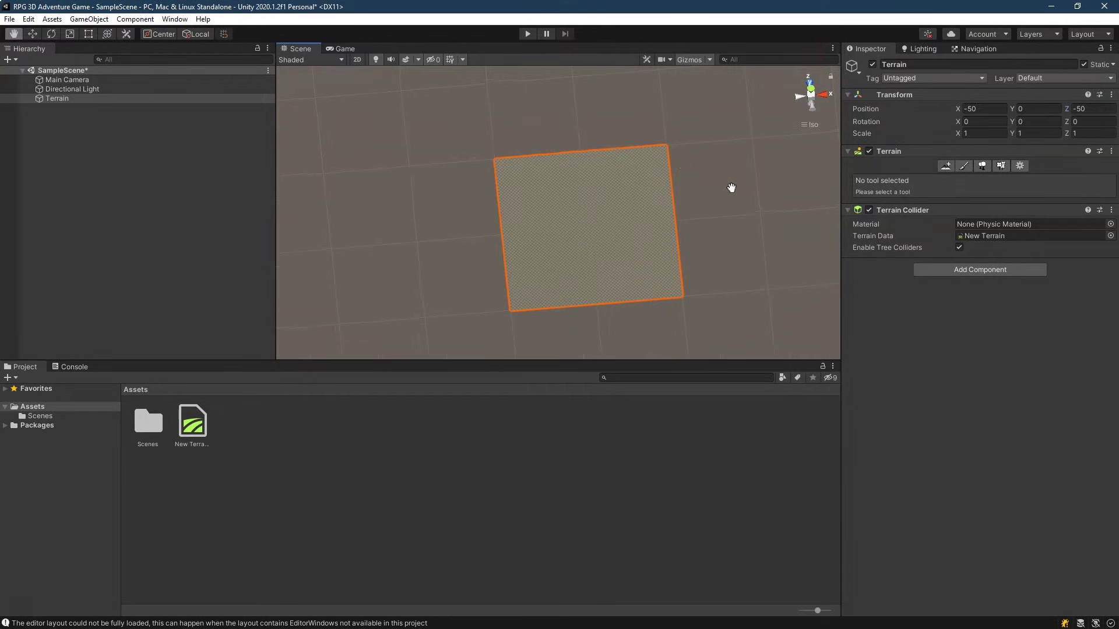
{"action": "left_click_drag", "start_coordinate": [732, 186], "coordinate": [746, 137]}
{"action": "scroll", "coordinate": [656, 227], "scroll_direction": "up", "scroll_amount": 5}
{"action": "right_click_drag", "start_coordinate": [675, 194], "coordinate": [698, 81]}
{"action": "scroll", "coordinate": [615, 234], "scroll_direction": "up", "scroll_amount": 3}
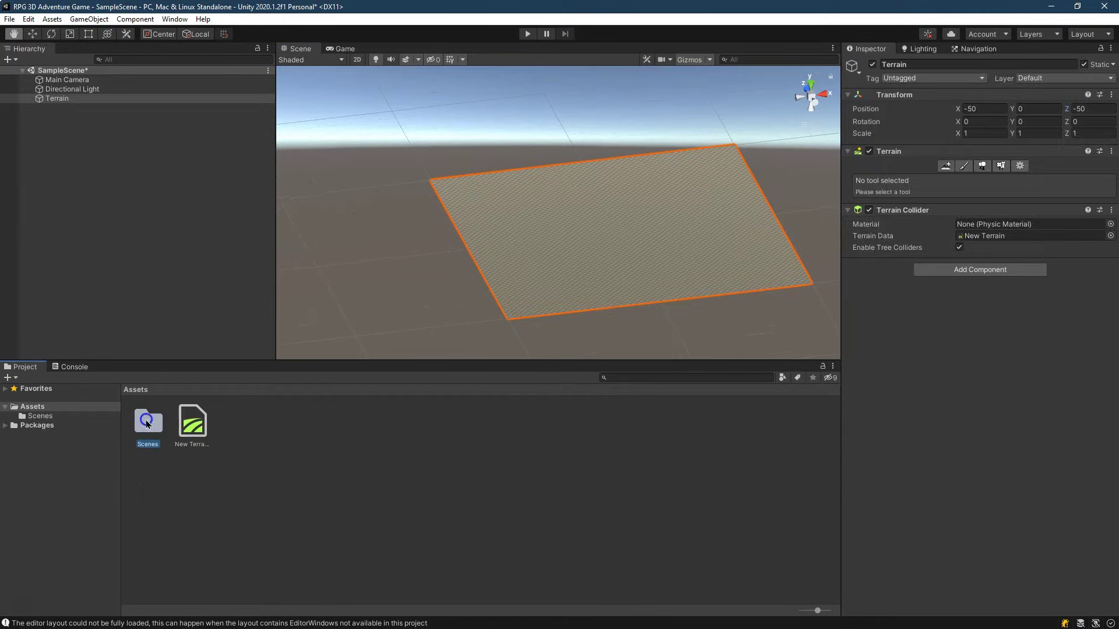
- Save the scene and rename its SampleScene asset in the Scenes folder as Level1, reloading the scene
{"action": "double_click", "coordinate": [149, 423]}
{"action": "left_click", "coordinate": [150, 444]}
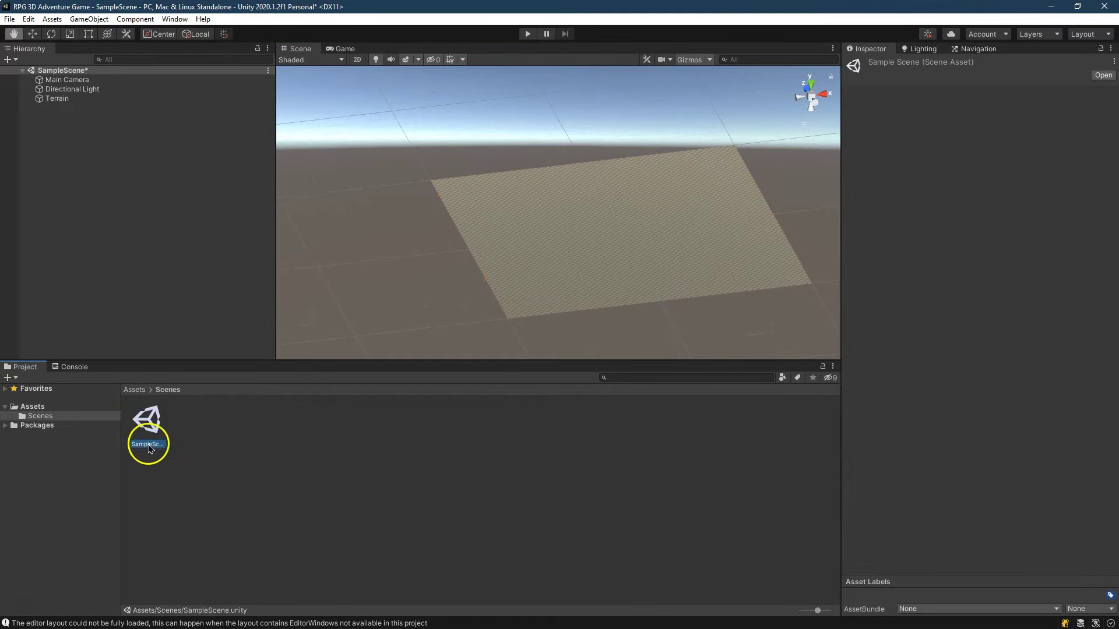
{"action": "key", "text": "ctrl+s"}
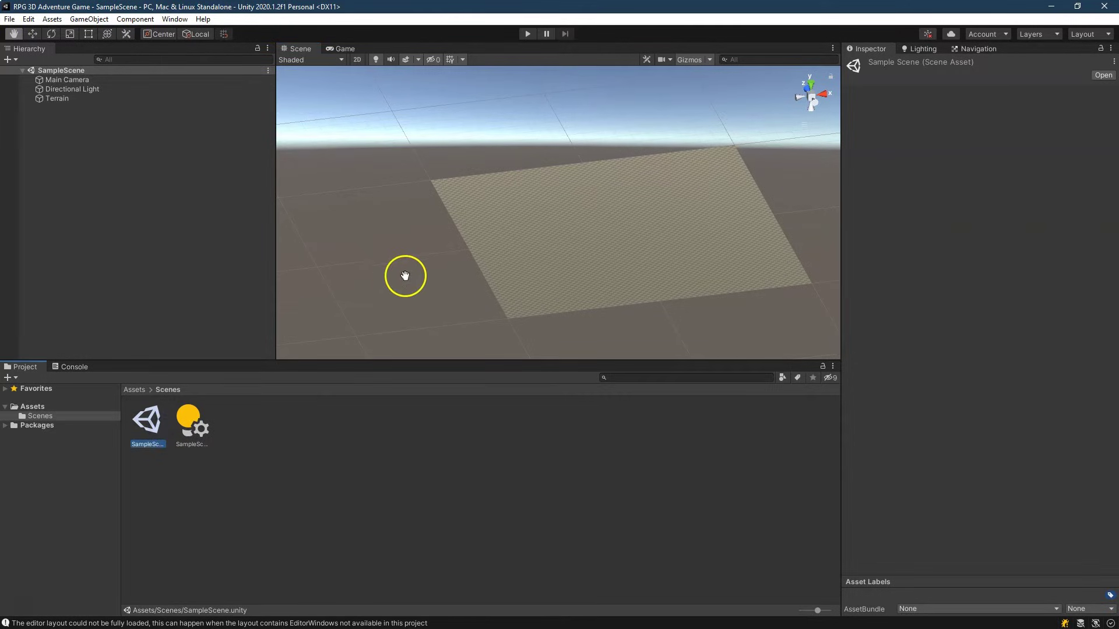
{"action": "left_click", "coordinate": [155, 433]}
{"action": "key", "text": "Return"}
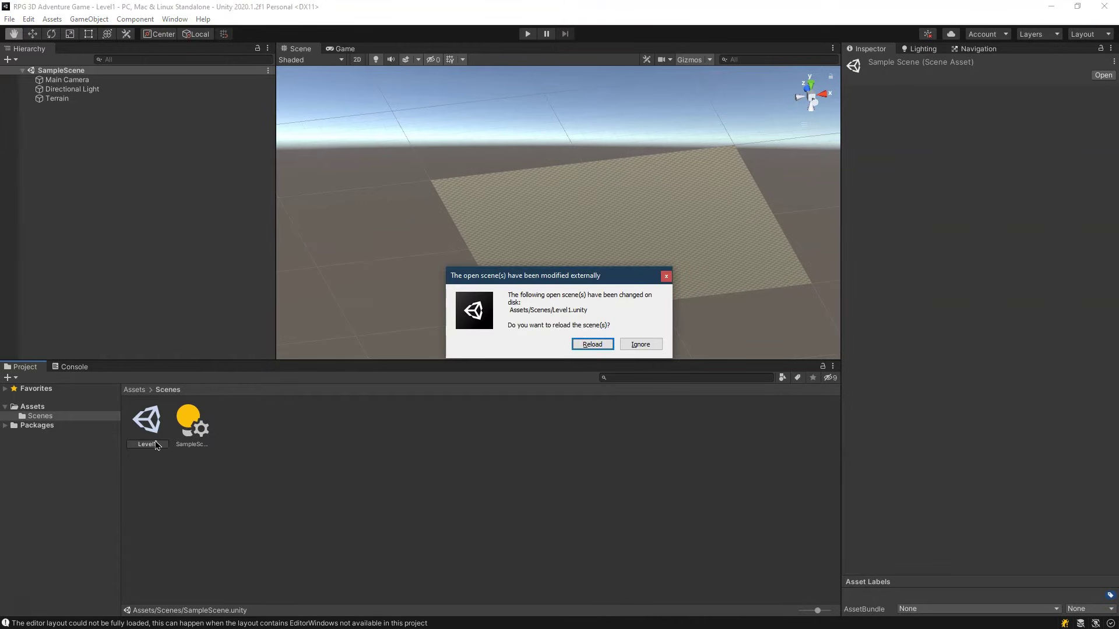
{"action": "left_click", "coordinate": [605, 345]}
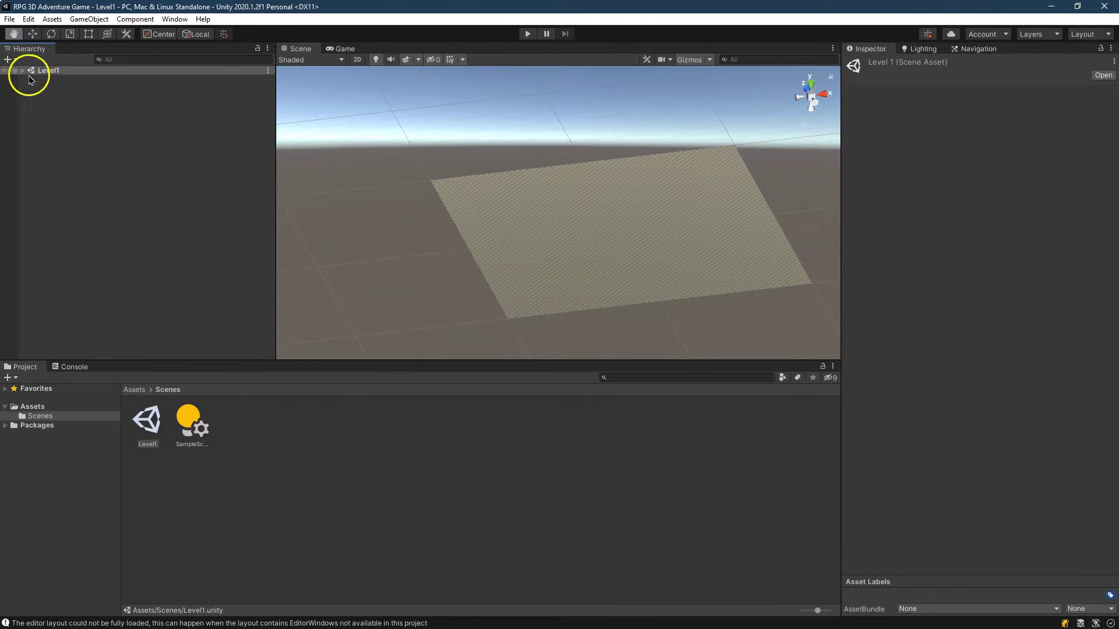
- Select the terrain and set its paint tool to Raise or Lower Terrain with the solid round brush
{"action": "left_click", "coordinate": [51, 97]}
{"action": "left_click", "coordinate": [26, 408]}
{"action": "left_click_drag", "start_coordinate": [669, 255], "coordinate": [728, 247], "text": "alt"}
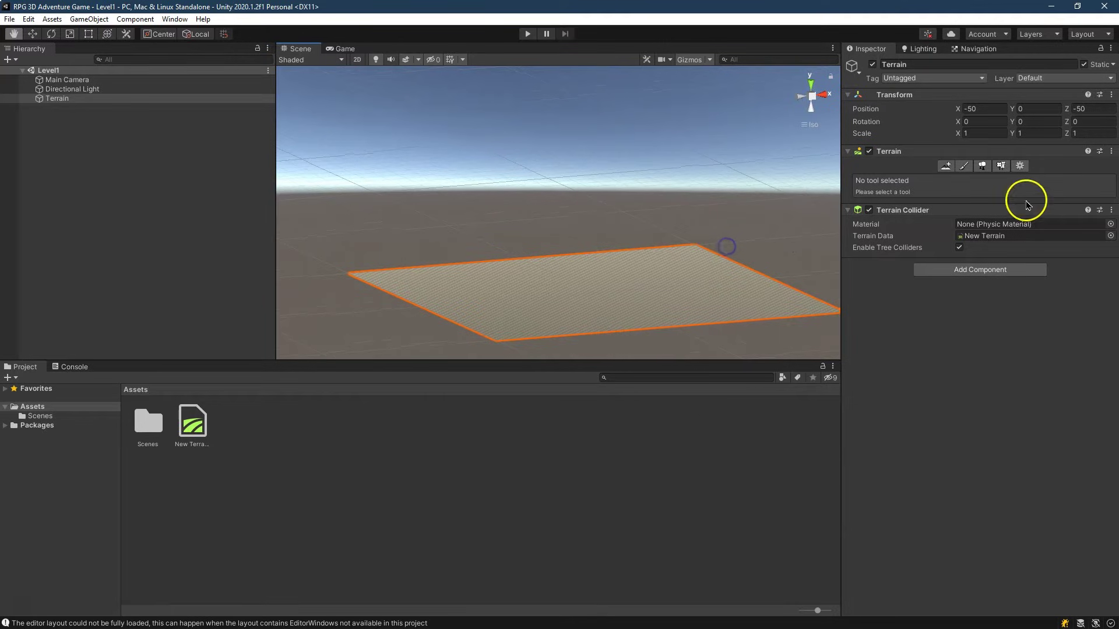
{"action": "left_click", "coordinate": [964, 169]}
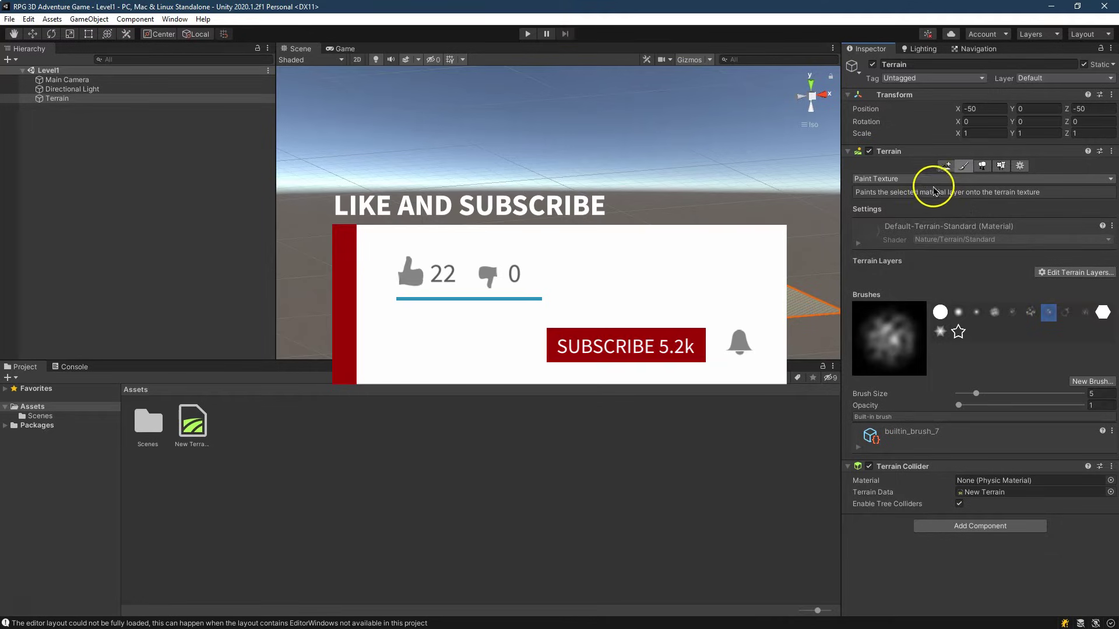
{"action": "left_click", "coordinate": [876, 179]}
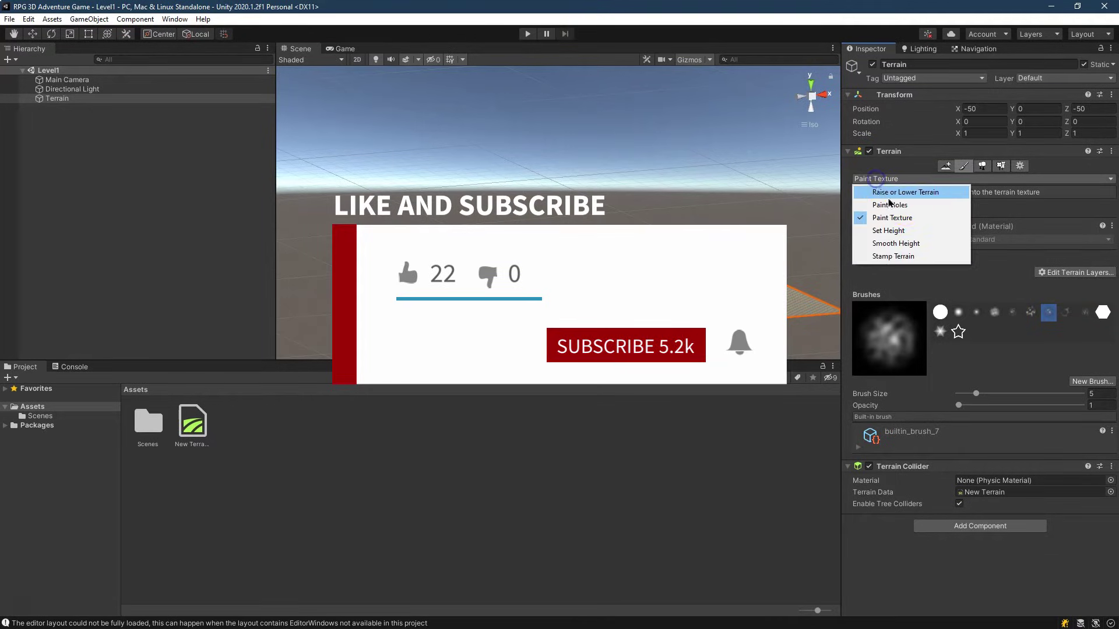
{"action": "left_click", "coordinate": [916, 192]}
{"action": "left_click", "coordinate": [1089, 340]}
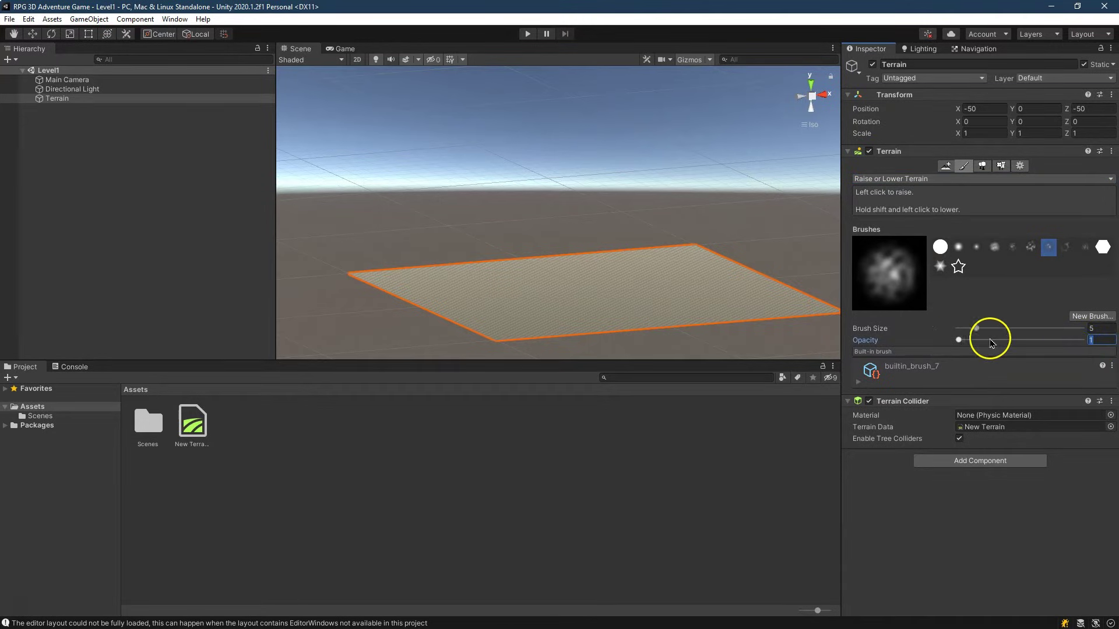
{"action": "left_click", "coordinate": [939, 247]}
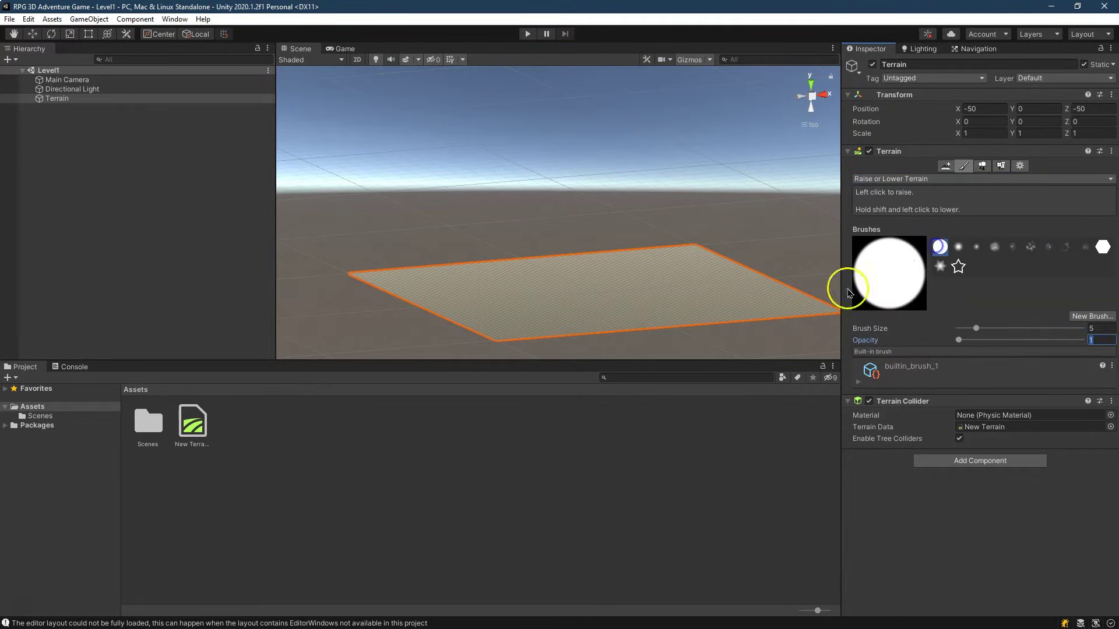
- Raise trial ridges across the terrain, and set the brush opacity to 66 to raise tall round columns
{"action": "mouse_move", "coordinate": [637, 237]}
{"action": "left_mouse_down"}
{"action": "mouse_move", "coordinate": [624, 282]}
{"action": "mouse_move", "coordinate": [657, 338]}
{"action": "left_mouse_up"}
{"action": "mouse_move", "coordinate": [657, 337]}
{"action": "right_mouse_down"}
{"action": "mouse_move", "coordinate": [682, 320]}
{"action": "mouse_move", "coordinate": [691, 383]}
{"action": "mouse_move", "coordinate": [707, 325]}
{"action": "mouse_move", "coordinate": [779, 282]}
{"action": "right_mouse_up"}
{"action": "mouse_move", "coordinate": [728, 269]}
{"action": "left_mouse_down"}
{"action": "mouse_move", "coordinate": [721, 168]}
{"action": "mouse_move", "coordinate": [492, 225]}
{"action": "mouse_move", "coordinate": [610, 200]}
{"action": "mouse_move", "coordinate": [736, 225]}
{"action": "mouse_move", "coordinate": [775, 291]}
{"action": "left_mouse_up"}
{"action": "left_click", "coordinate": [1074, 341]}
{"action": "left_click_drag", "start_coordinate": [396, 286], "coordinate": [396, 288]}
{"action": "left_click_drag", "start_coordinate": [498, 297], "coordinate": [499, 298]}
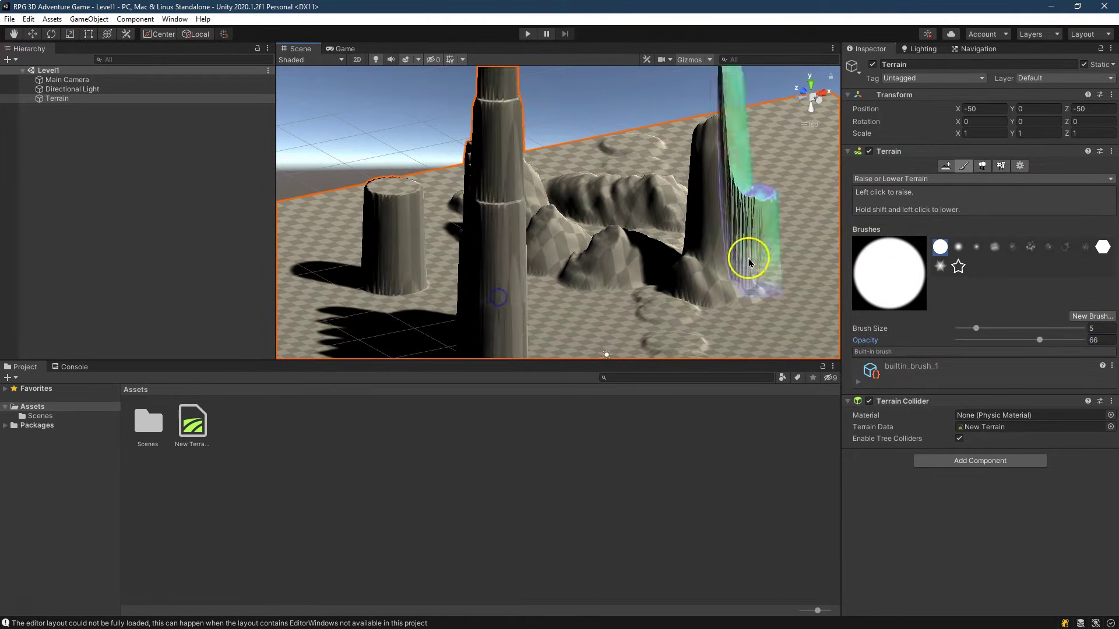
- Set the brush size to 50 and lower all the trial ridges and columns back to flat ground
{"action": "mouse_move", "coordinate": [732, 300]}
{"action": "left_mouse_down", "text": "alt"}
{"action": "mouse_move", "coordinate": [872, 332]}
{"action": "mouse_move", "coordinate": [739, 305]}
{"action": "mouse_move", "coordinate": [700, 262]}
{"action": "mouse_move", "coordinate": [652, 257]}
{"action": "mouse_move", "coordinate": [513, 287]}
{"action": "mouse_move", "coordinate": [517, 327]}
{"action": "mouse_move", "coordinate": [458, 343]}
{"action": "mouse_move", "coordinate": [467, 270]}
{"action": "mouse_move", "coordinate": [575, 222]}
{"action": "mouse_move", "coordinate": [507, 175]}
{"action": "mouse_move", "coordinate": [637, 205]}
{"action": "mouse_move", "coordinate": [631, 239]}
{"action": "mouse_move", "coordinate": [665, 220]}
{"action": "left_mouse_up", "text": "alt"}
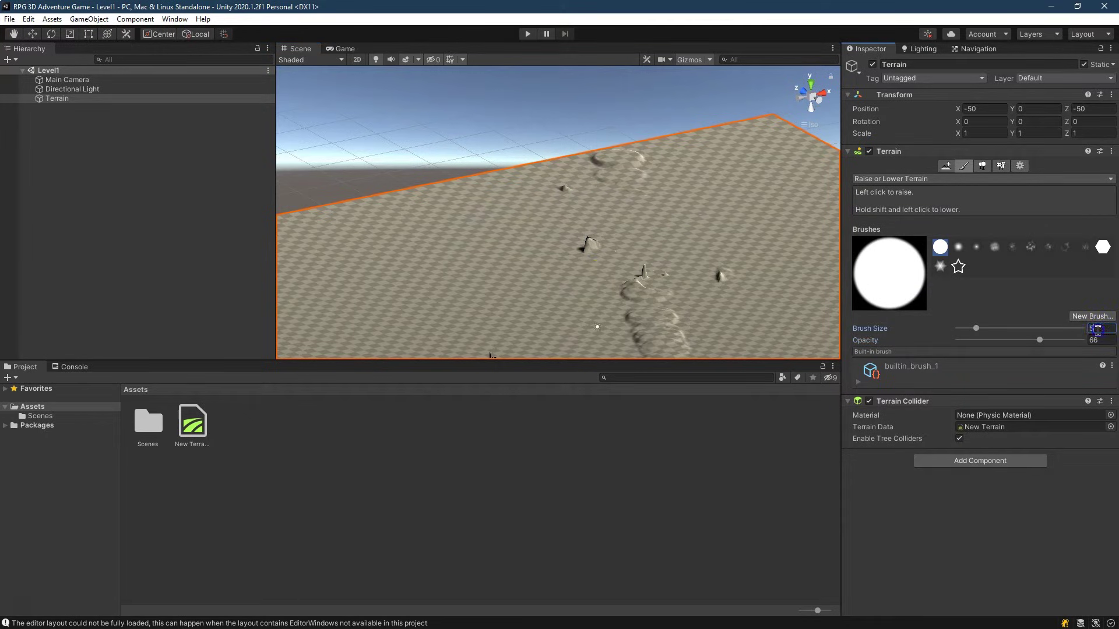
{"action": "type", "text": "50"}
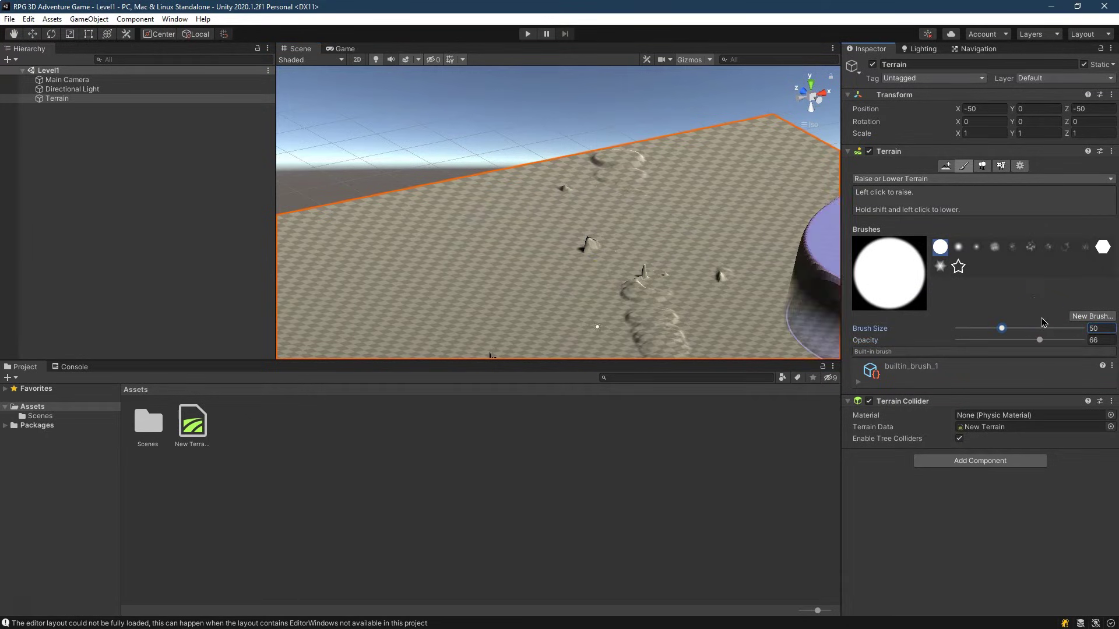
{"action": "left_click", "coordinate": [625, 234], "text": "shift"}
{"action": "scroll", "coordinate": [632, 244], "scroll_direction": "down", "scroll_amount": 3}
{"action": "scroll", "coordinate": [632, 244], "scroll_direction": "down", "scroll_amount": 7}
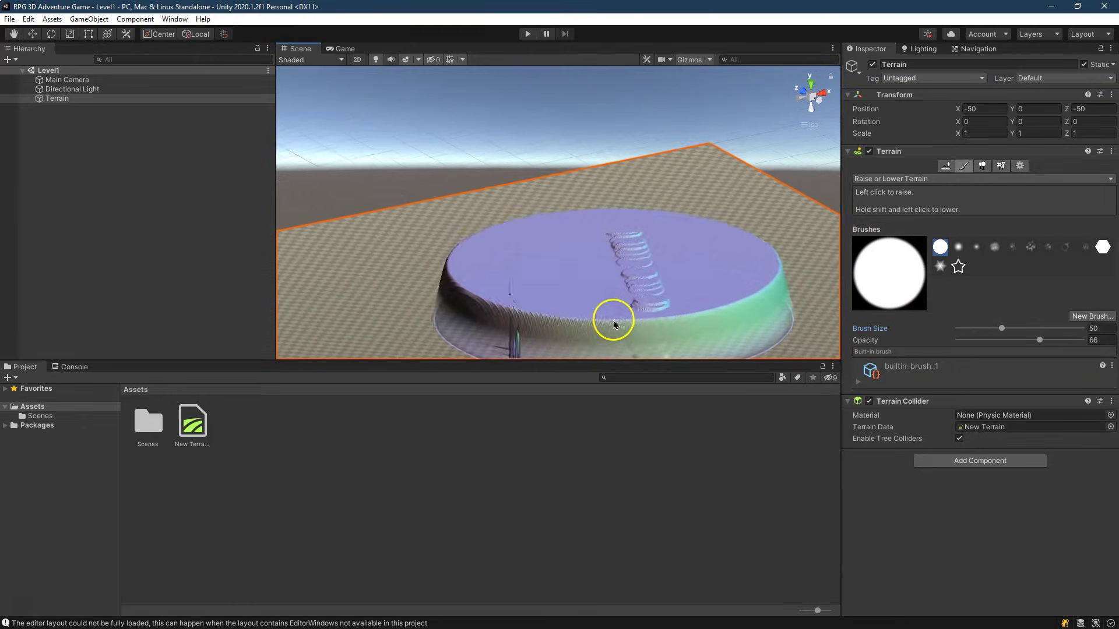
{"action": "left_click", "coordinate": [593, 327], "text": "shift"}
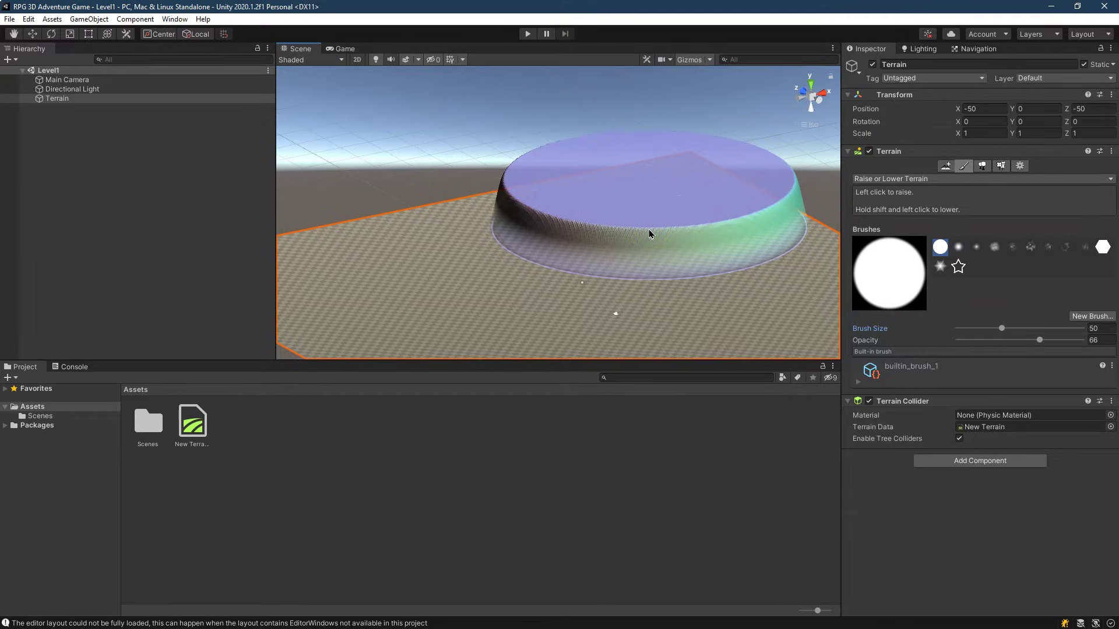
{"action": "mouse_move", "coordinate": [649, 230]}
{"action": "left_mouse_down"}
{"action": "mouse_move", "coordinate": [670, 281]}
{"action": "mouse_move", "coordinate": [661, 242]}
{"action": "mouse_move", "coordinate": [670, 278]}
{"action": "mouse_move", "coordinate": [669, 250]}
{"action": "left_mouse_up"}
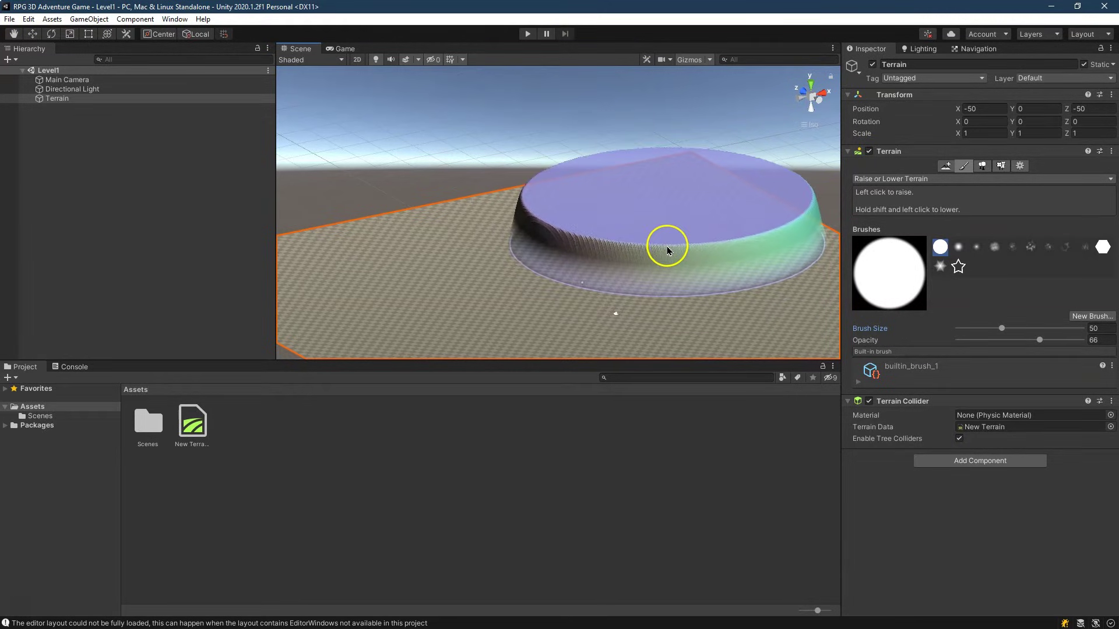
- Raise a broad hill at the terrain's far corner with builtin_brush_4 at size 50
{"action": "left_click", "coordinate": [996, 247]}
{"action": "left_click", "coordinate": [1100, 328]}
{"action": "double_click", "coordinate": [1092, 328]}
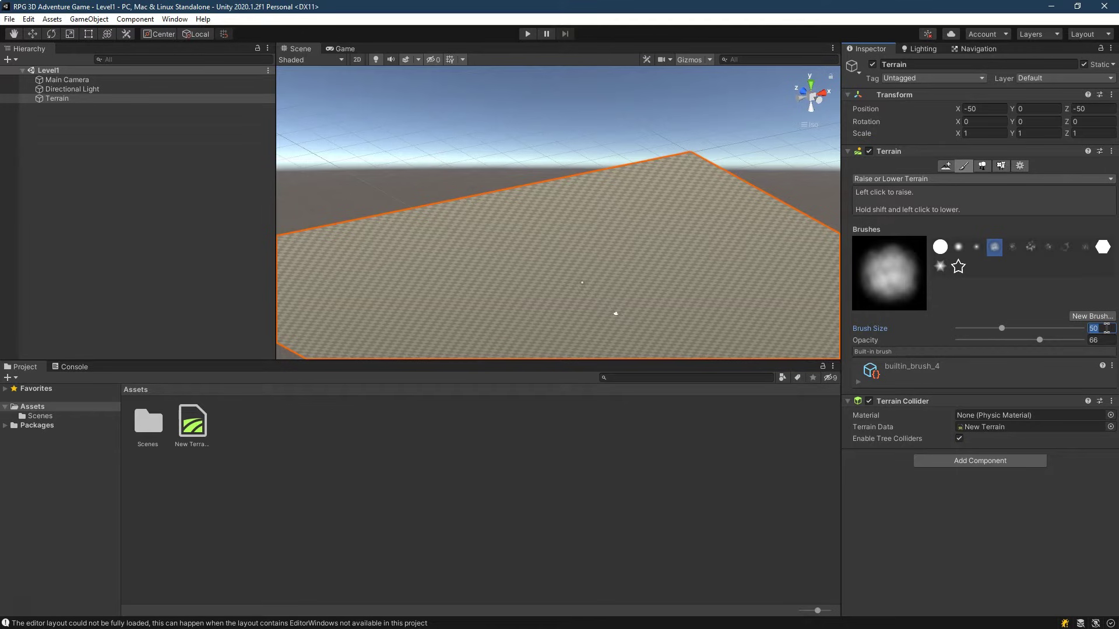
{"action": "mouse_move", "coordinate": [622, 275]}
{"action": "left_mouse_down"}
{"action": "mouse_move", "coordinate": [654, 243]}
{"action": "mouse_move", "coordinate": [654, 207]}
{"action": "left_mouse_up"}
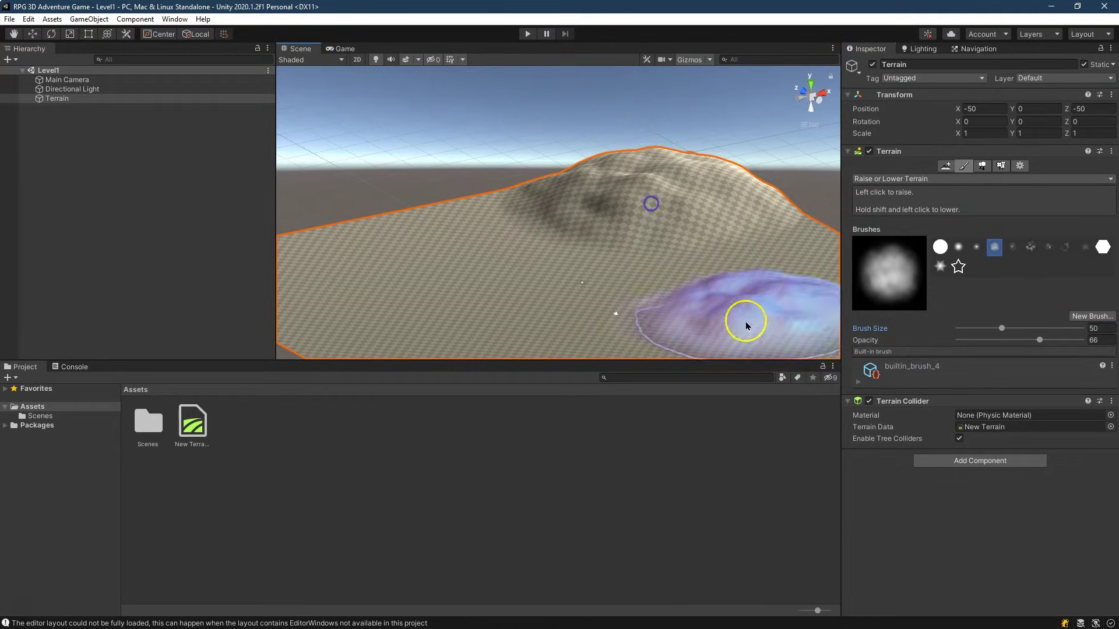
- Set the brush opacity to 8 and add rough detail to the top of the hill with builtin_brush_5
{"action": "left_click", "coordinate": [1099, 339]}
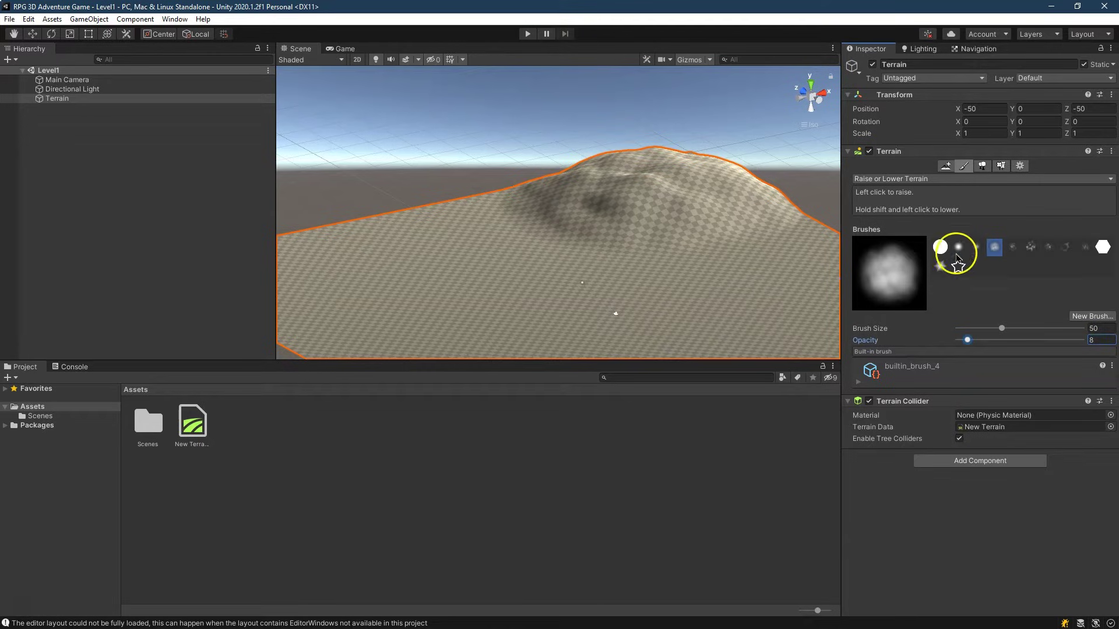
{"action": "left_click", "coordinate": [1008, 251]}
{"action": "scroll", "coordinate": [700, 172], "scroll_direction": "down", "scroll_amount": 3}
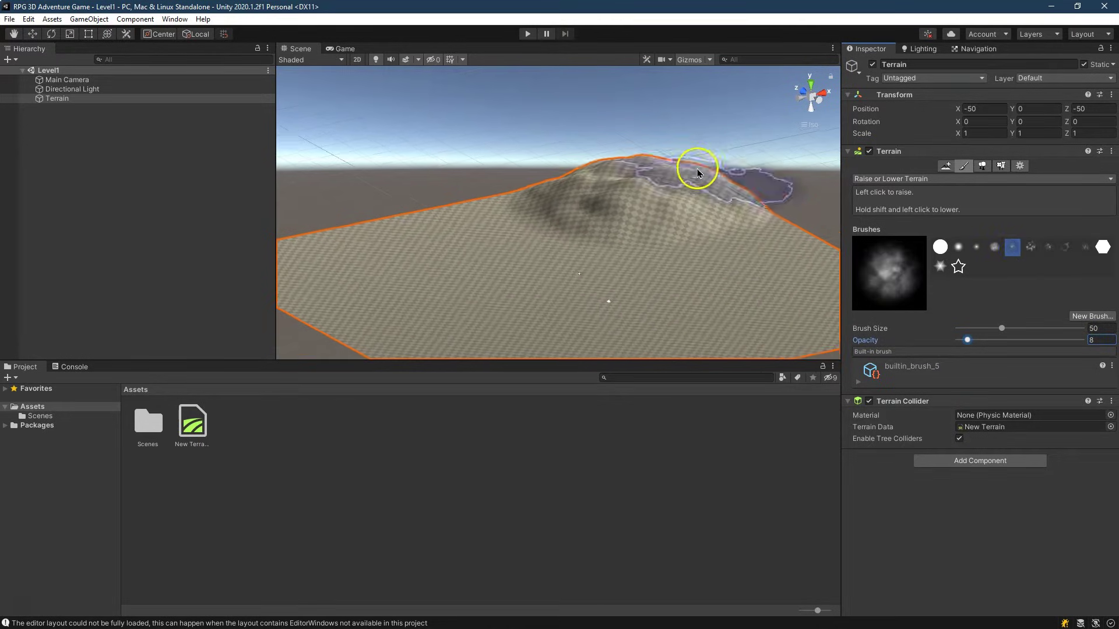
{"action": "left_click", "coordinate": [669, 162]}
{"action": "left_click", "coordinate": [202, 98]}
- Raise several narrow peaks on the hill using the solid round brush at size 5 and opacity 4
{"action": "left_click", "coordinate": [938, 245]}
{"action": "left_click", "coordinate": [1099, 341]}
{"action": "left_click", "coordinate": [792, 242]}
{"action": "left_click", "coordinate": [647, 70]}
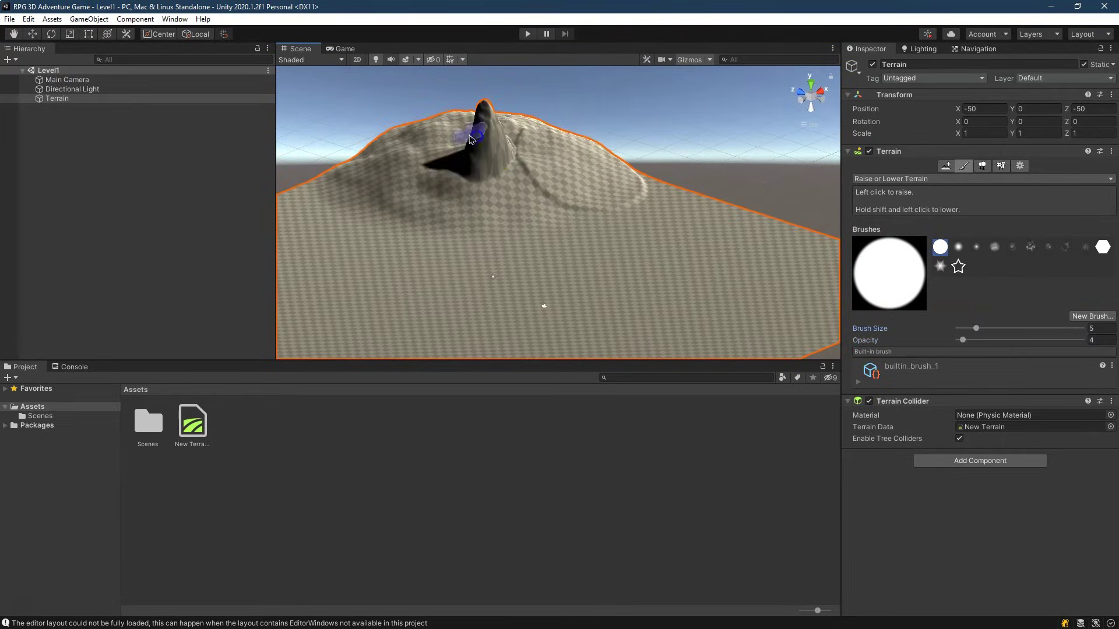
{"action": "left_click_drag", "start_coordinate": [472, 139], "coordinate": [532, 157]}
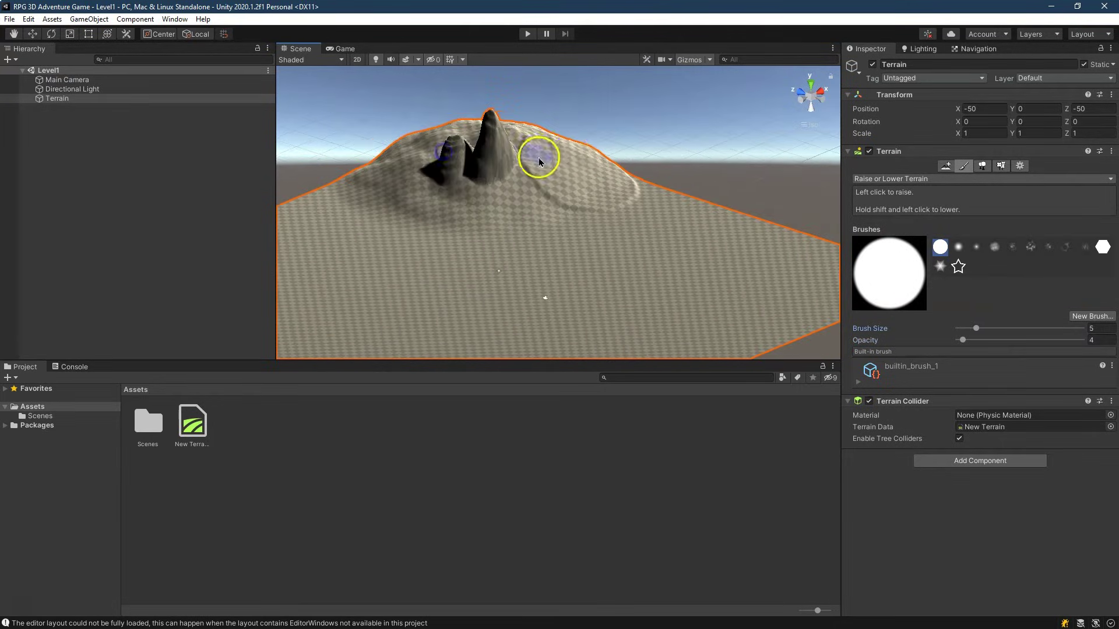
{"action": "mouse_move", "coordinate": [794, 112]}
{"action": "left_mouse_down", "text": "alt"}
{"action": "mouse_move", "coordinate": [732, 148]}
{"action": "mouse_move", "coordinate": [625, 151]}
{"action": "mouse_move", "coordinate": [654, 168]}
{"action": "left_mouse_up", "text": "alt"}
{"action": "left_click", "coordinate": [687, 145]}
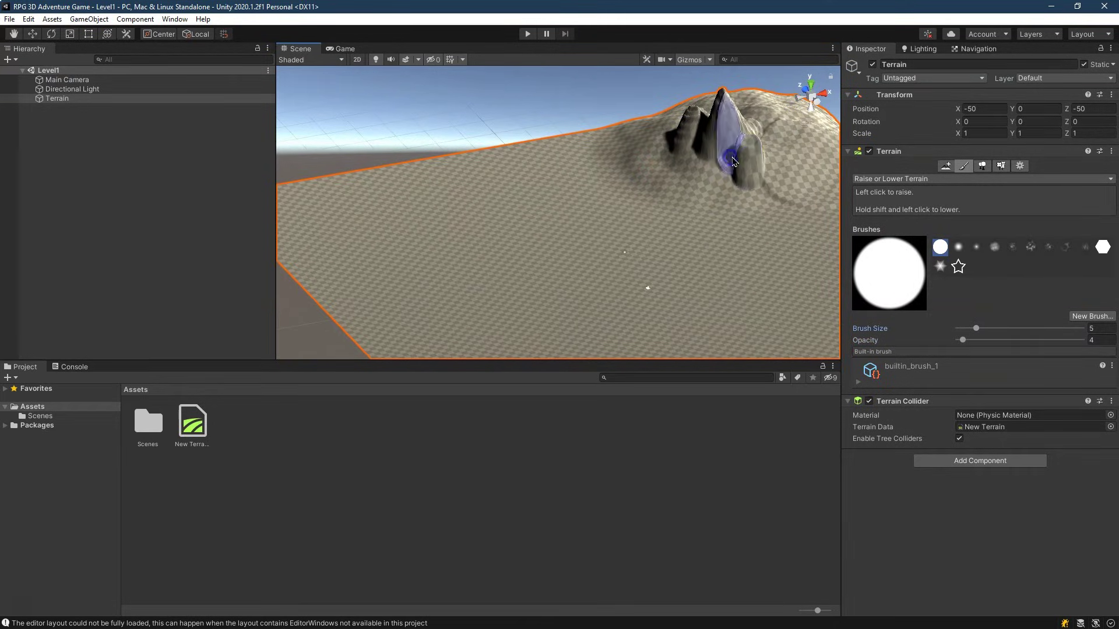
- Raise a rolling ridge along the terrain edge away from the hill, using builtin_brush_4 at size 25
{"action": "mouse_move", "coordinate": [733, 161]}
{"action": "left_mouse_down", "text": "alt"}
{"action": "mouse_move", "coordinate": [742, 170]}
{"action": "mouse_move", "coordinate": [679, 219]}
{"action": "mouse_move", "coordinate": [832, 272]}
{"action": "mouse_move", "coordinate": [824, 307]}
{"action": "mouse_move", "coordinate": [999, 265]}
{"action": "left_mouse_up", "text": "alt"}
{"action": "left_click", "coordinate": [1004, 255]}
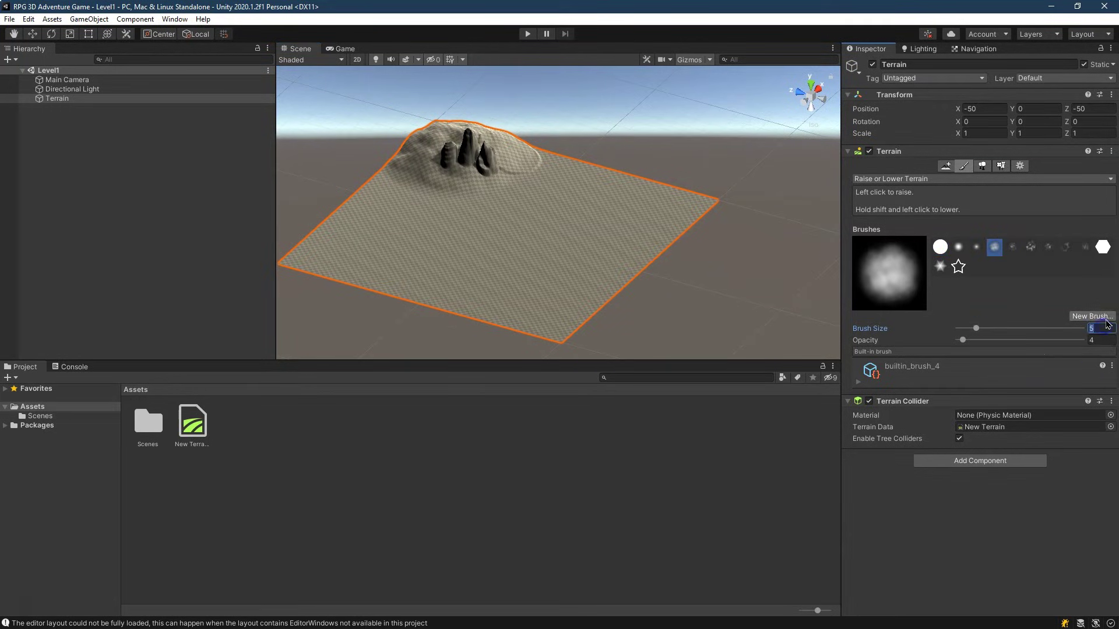
{"action": "type", "text": "25"}
{"action": "mouse_move", "coordinate": [563, 312]}
{"action": "left_mouse_down"}
{"action": "mouse_move", "coordinate": [527, 303]}
{"action": "mouse_move", "coordinate": [618, 306]}
{"action": "left_mouse_up"}
- Switch to builtin_brush_6 and raise low, rough bumps at the flat corner beyond the edge ridge
{"action": "key", "text": "comma"}
{"action": "key", "text": "period"}
{"action": "key", "text": "period"}
{"action": "key", "text": "period"}
{"action": "mouse_move", "coordinate": [774, 165]}
{"action": "left_mouse_down", "text": "alt"}
{"action": "mouse_move", "coordinate": [737, 274]}
{"action": "mouse_move", "coordinate": [392, 270]}
{"action": "mouse_move", "coordinate": [355, 255]}
{"action": "left_mouse_up", "text": "alt"}
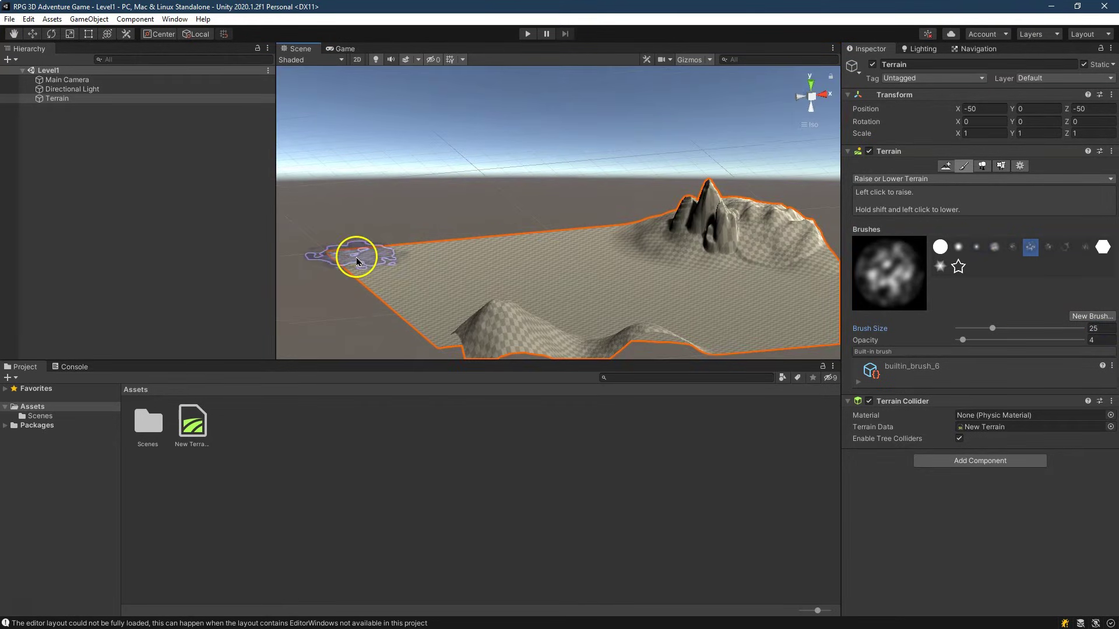
{"action": "left_click", "coordinate": [378, 285]}
{"action": "mouse_move", "coordinate": [525, 267]}
{"action": "left_mouse_down", "text": "alt"}
{"action": "mouse_move", "coordinate": [709, 303]}
{"action": "mouse_move", "coordinate": [759, 295]}
{"action": "left_mouse_up", "text": "alt"}
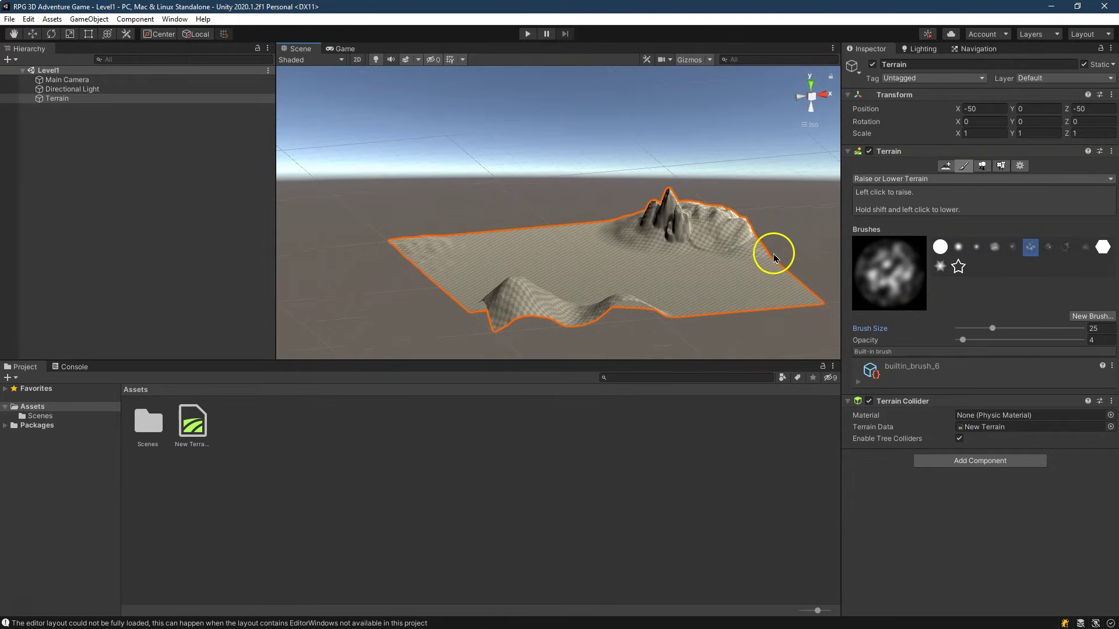
- Set the brush size to 3 and touch up the raised slopes with small strokes
{"action": "scroll", "coordinate": [735, 235], "scroll_direction": "up", "scroll_amount": 2}
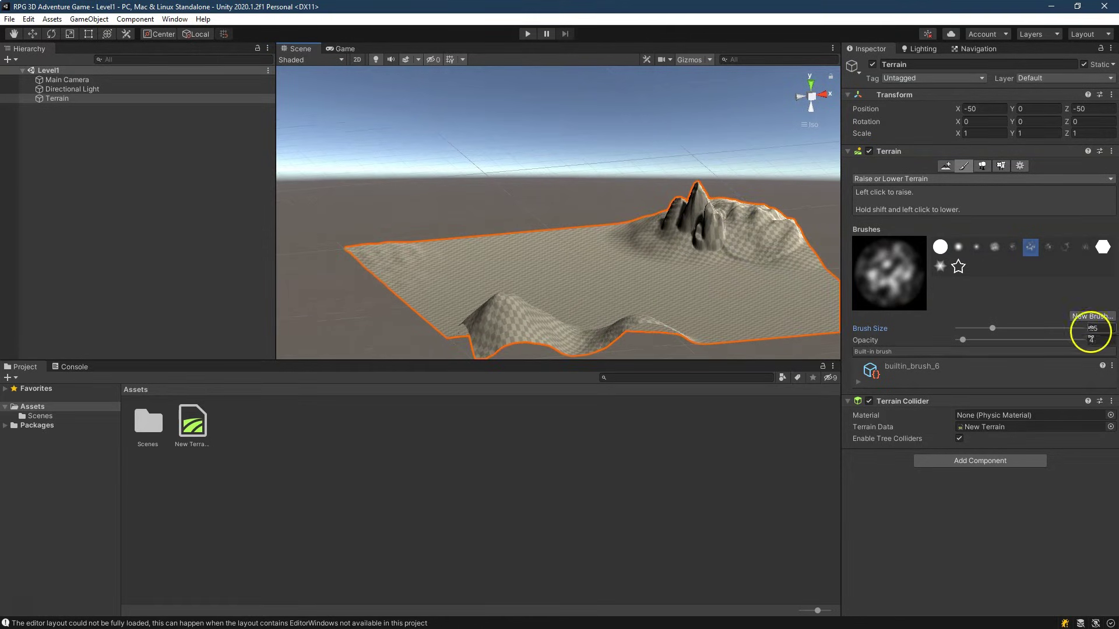
{"action": "type", "text": "3"}
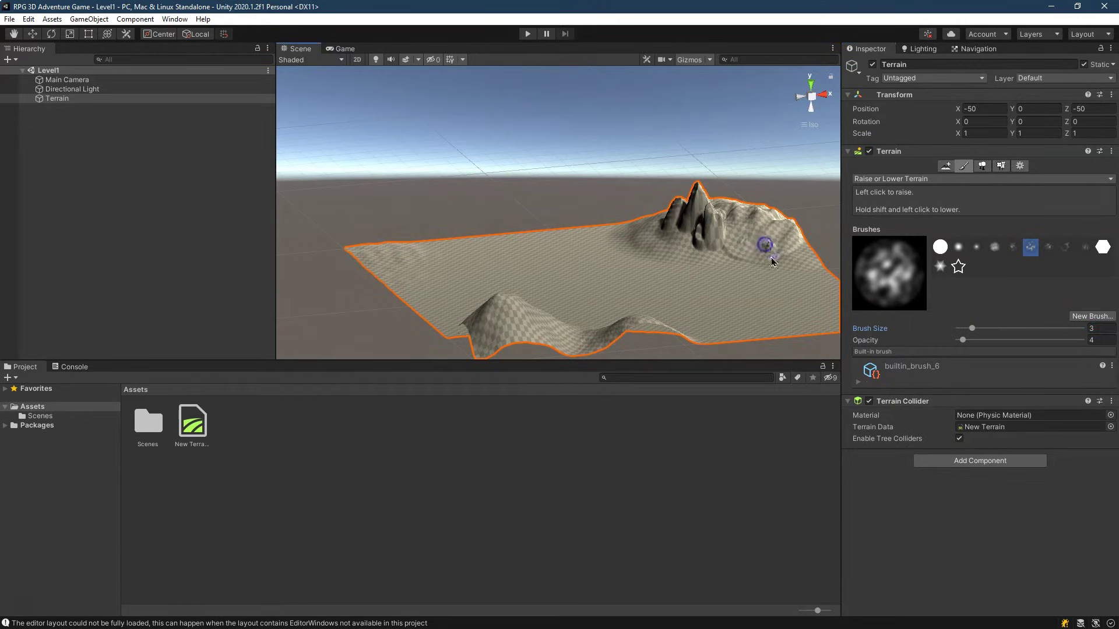
{"action": "scroll", "coordinate": [775, 261], "scroll_direction": "down", "scroll_amount": 3}
{"action": "left_click_drag", "start_coordinate": [750, 155], "coordinate": [618, 187], "text": "alt"}
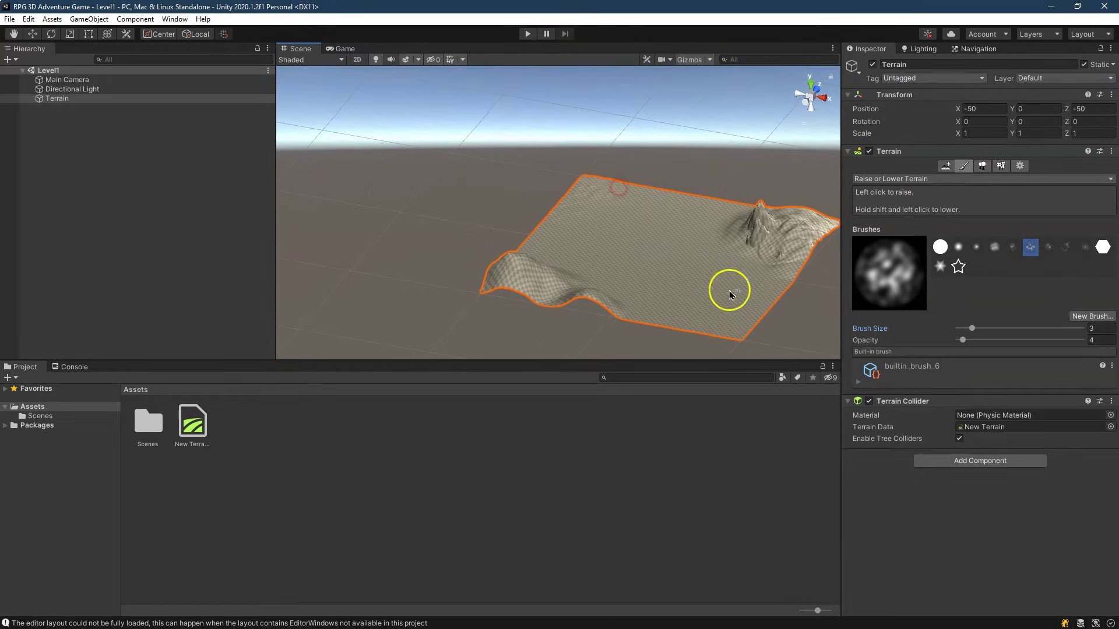
{"action": "left_click_drag", "start_coordinate": [767, 356], "coordinate": [827, 337], "text": "alt"}
{"action": "left_click", "coordinate": [543, 284]}
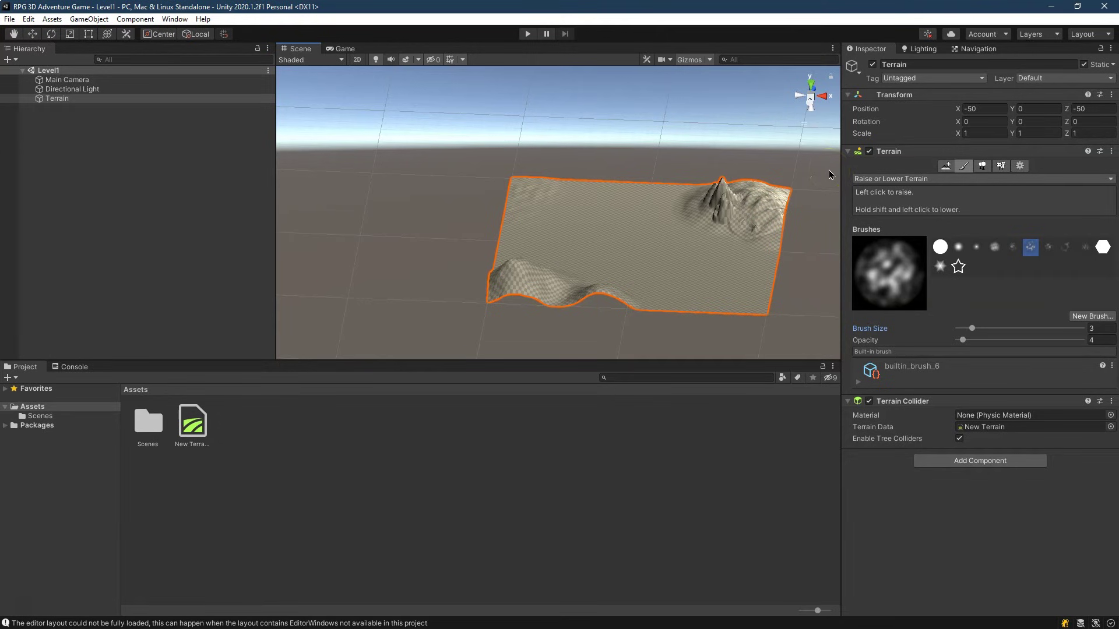
- Restore the Unity window to a smaller size and arrange it beside the File Explorer window showing Tutorial Assets
{"action": "left_click", "coordinate": [1077, 12]}
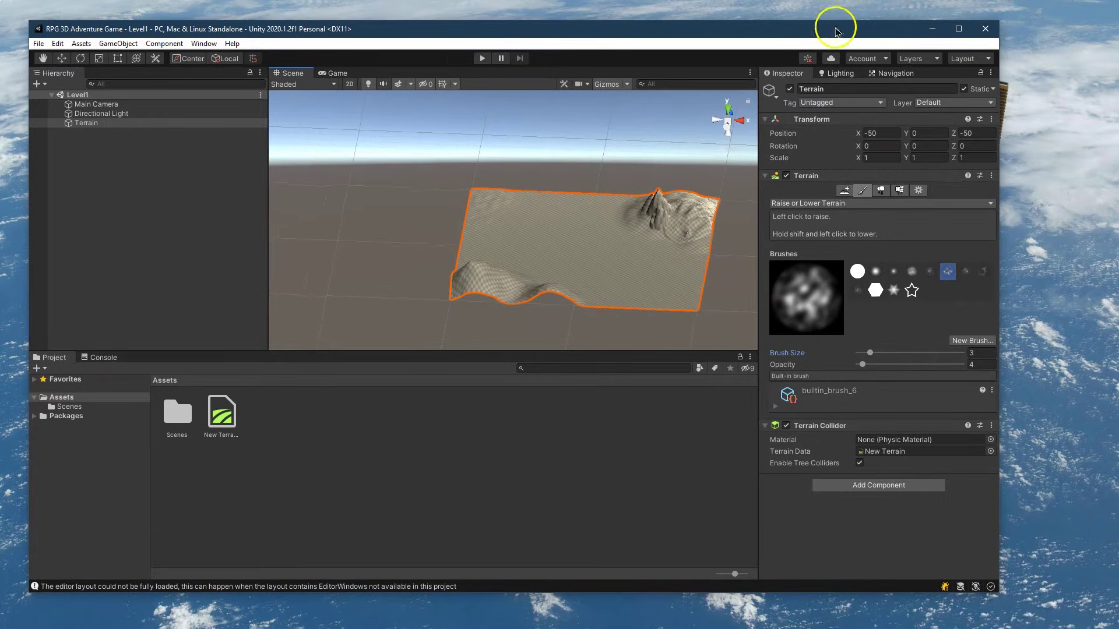
{"action": "left_click_drag", "start_coordinate": [838, 37], "coordinate": [977, 10]}
{"action": "left_click", "coordinate": [818, 89]}
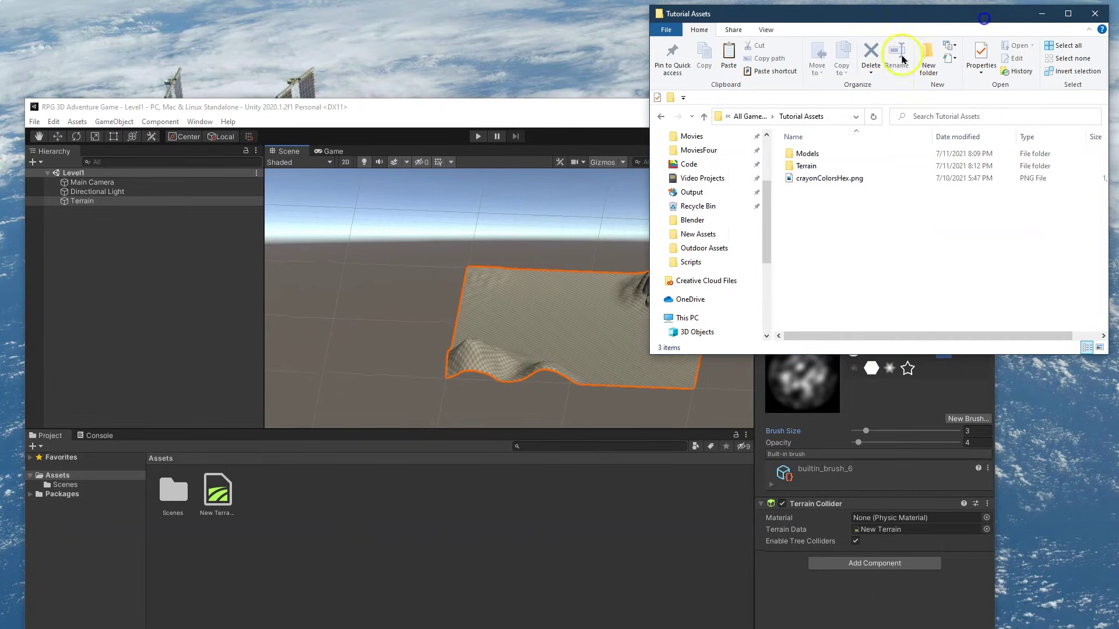
{"action": "left_click", "coordinate": [638, 108]}
{"action": "left_click_drag", "start_coordinate": [639, 108], "coordinate": [614, 7]}
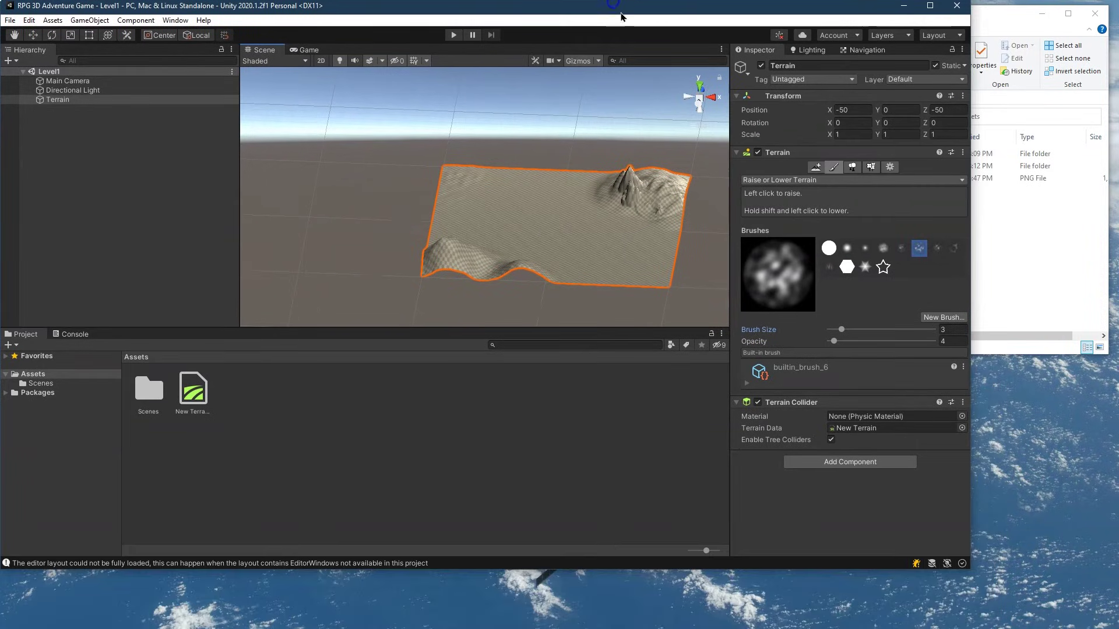
- Import the Terrain folder from Tutorial Assets in File Explorer into the Unity project's Assets folder
{"action": "left_click", "coordinate": [995, 220]}
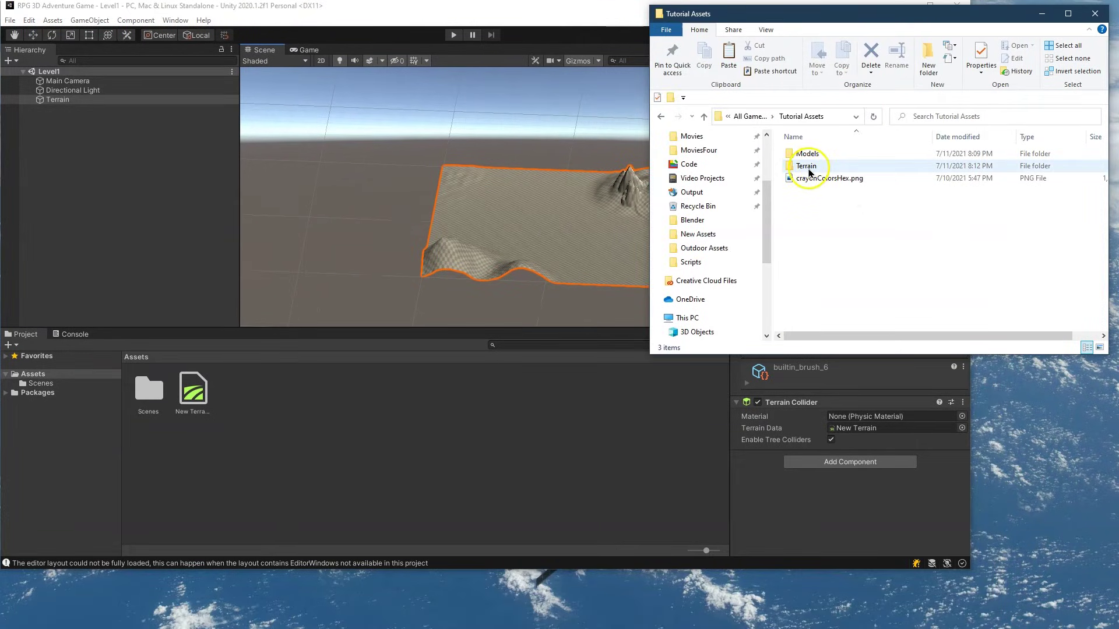
{"action": "left_click_drag", "start_coordinate": [811, 170], "coordinate": [252, 419]}
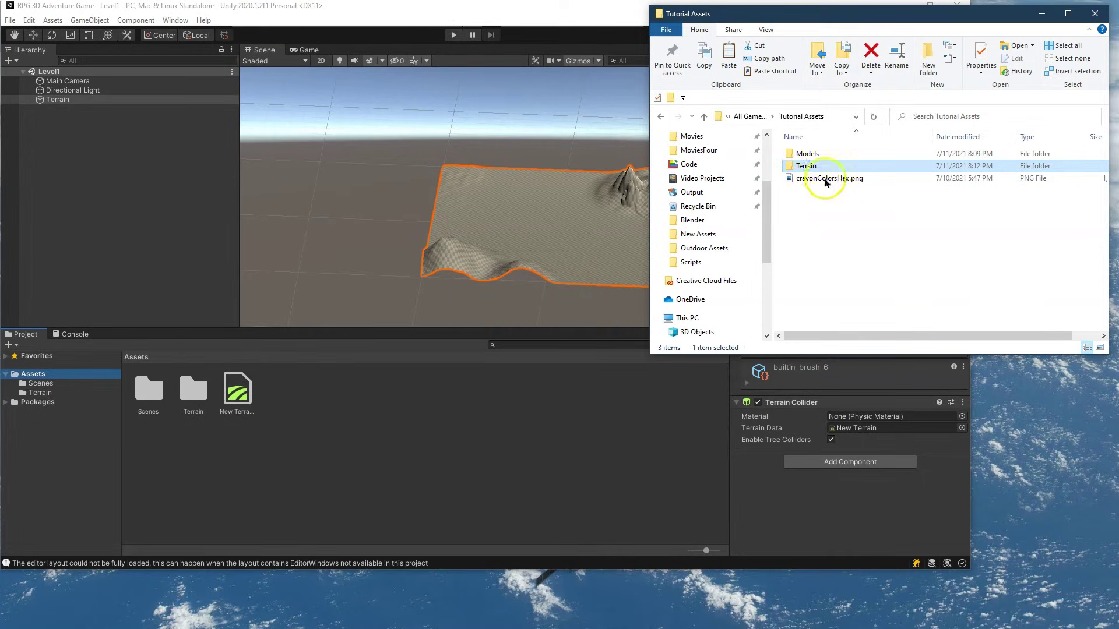
{"action": "left_click_drag", "start_coordinate": [803, 181], "coordinate": [194, 401]}
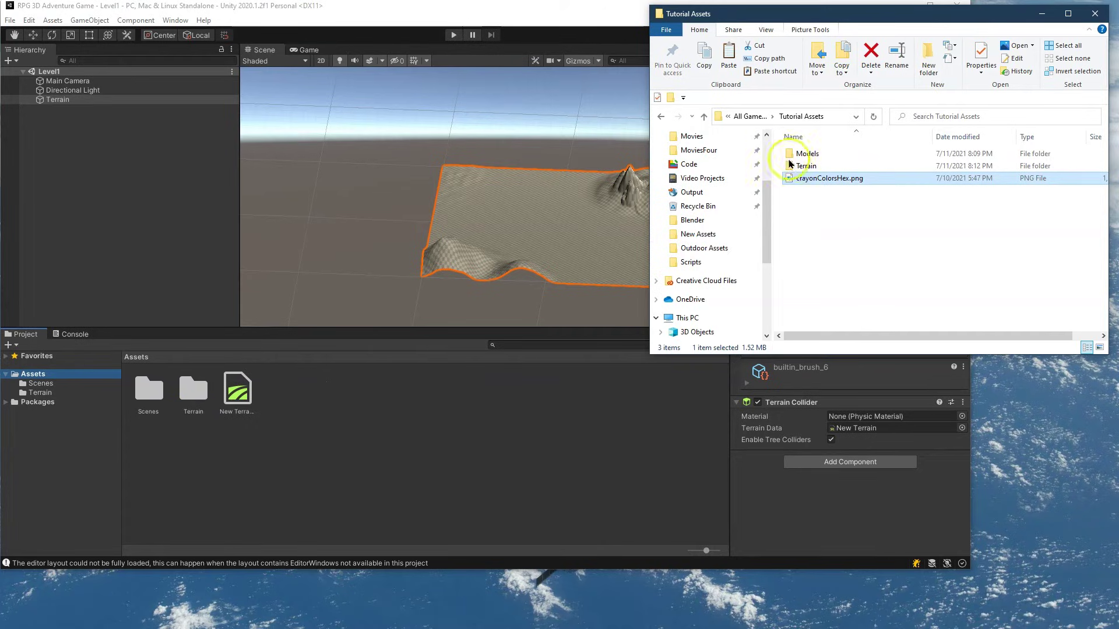
- Move the New Terrain asset into the Terrain folder and open that folder
{"action": "left_click", "coordinate": [242, 408]}
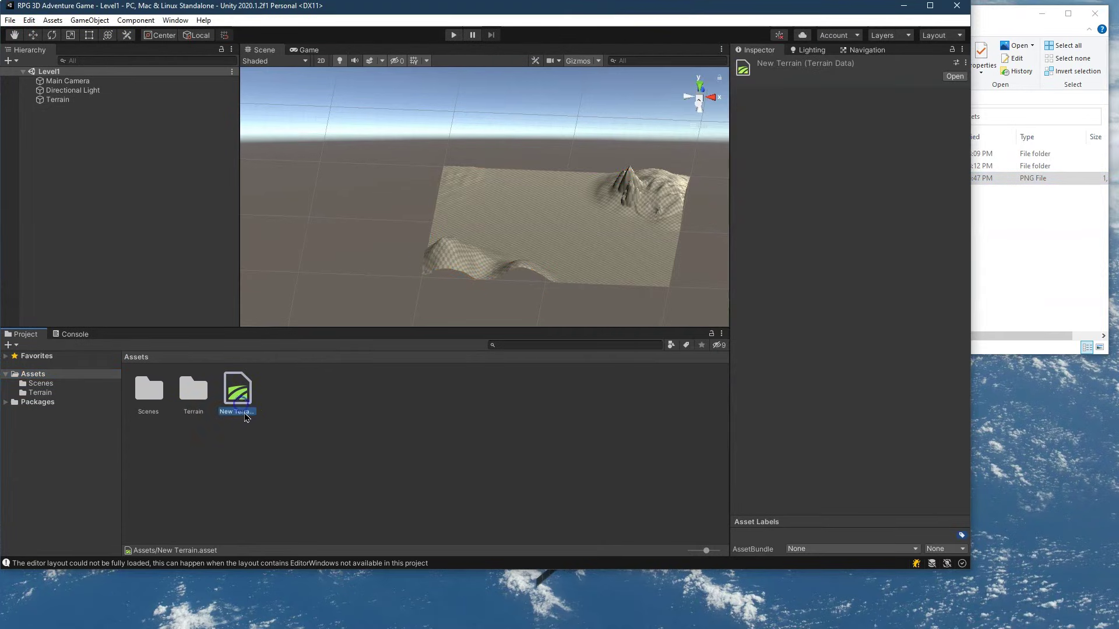
{"action": "left_click_drag", "start_coordinate": [240, 405], "coordinate": [204, 398]}
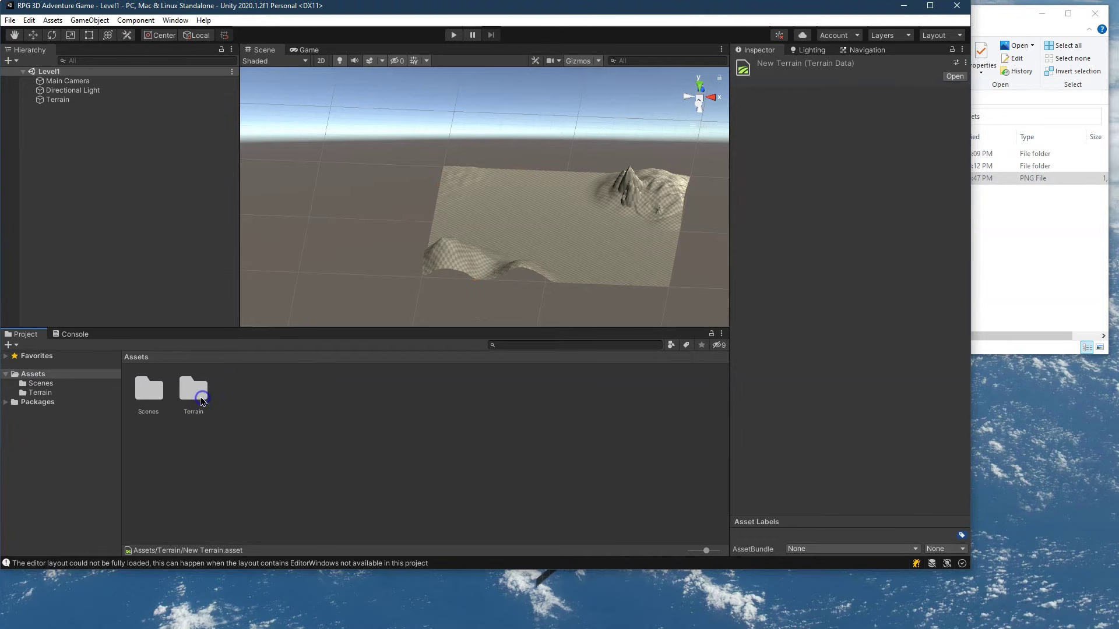
{"action": "double_click", "coordinate": [195, 389]}
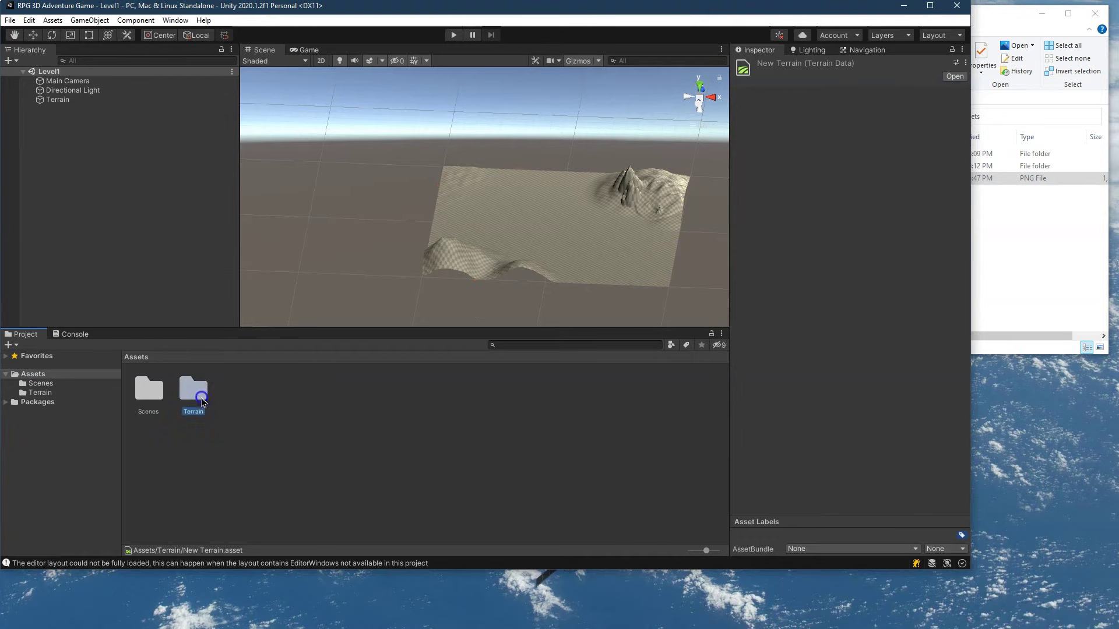
- Select the sculpted terrain in the scene while keeping the Terrain folder's textures in view
{"action": "left_click", "coordinate": [616, 264]}
{"action": "left_click_drag", "start_coordinate": [339, 399], "coordinate": [120, 392]}
{"action": "left_click_drag", "start_coordinate": [46, 376], "coordinate": [48, 380]}
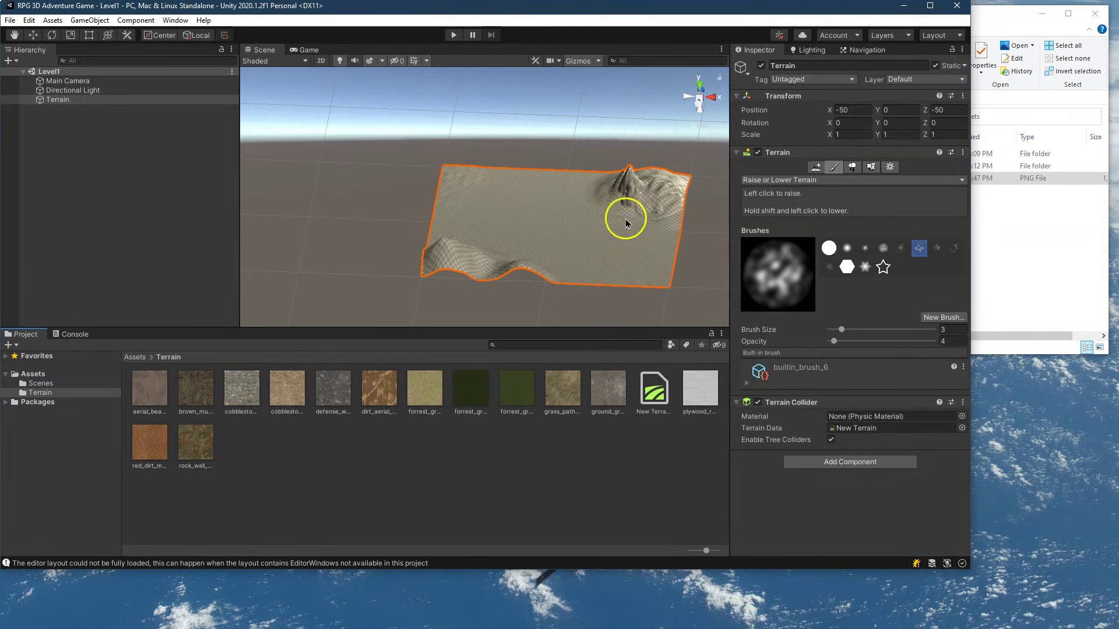
- Switch the terrain tool to Paint Texture and maximize the Unity window
{"action": "left_click_drag", "start_coordinate": [650, 245], "coordinate": [721, 231], "text": "alt"}
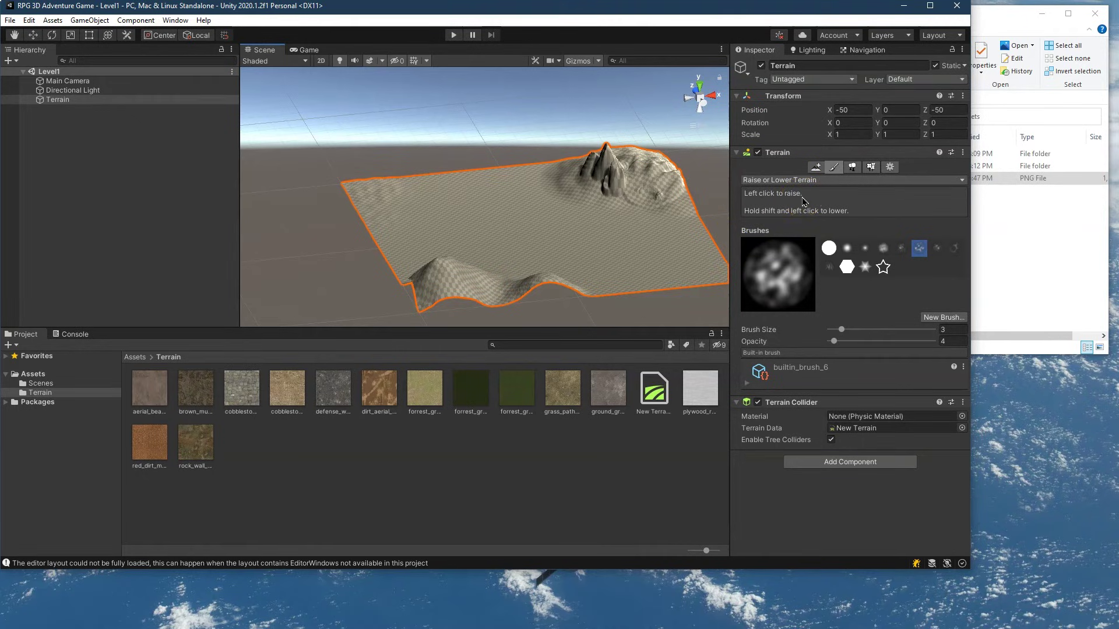
{"action": "left_click", "coordinate": [805, 180]}
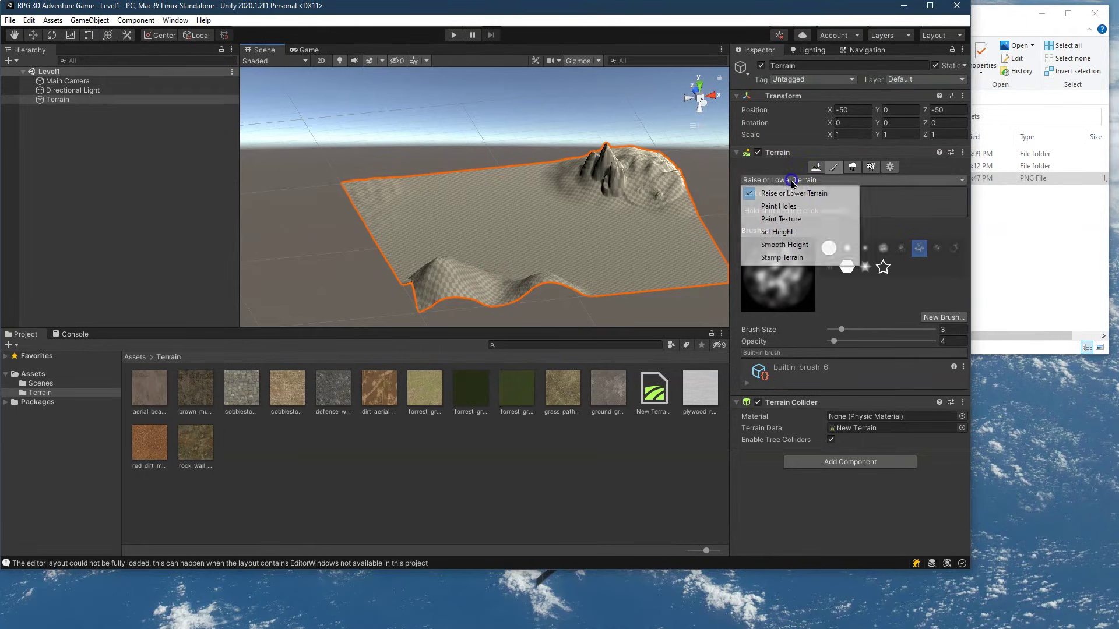
{"action": "left_click", "coordinate": [793, 221]}
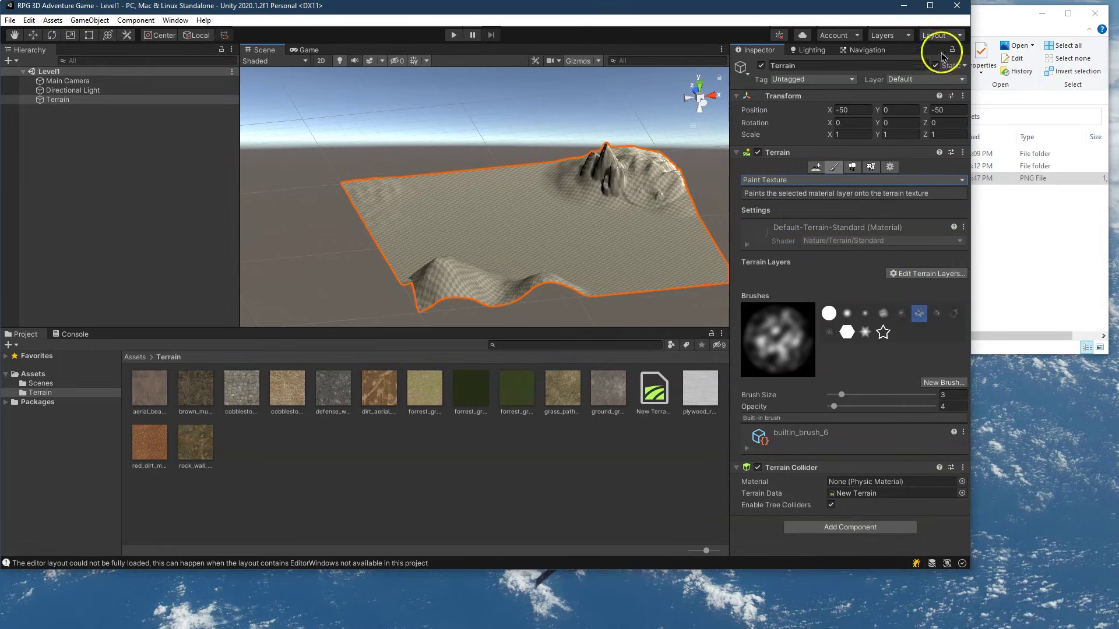
{"action": "left_click", "coordinate": [930, 6]}
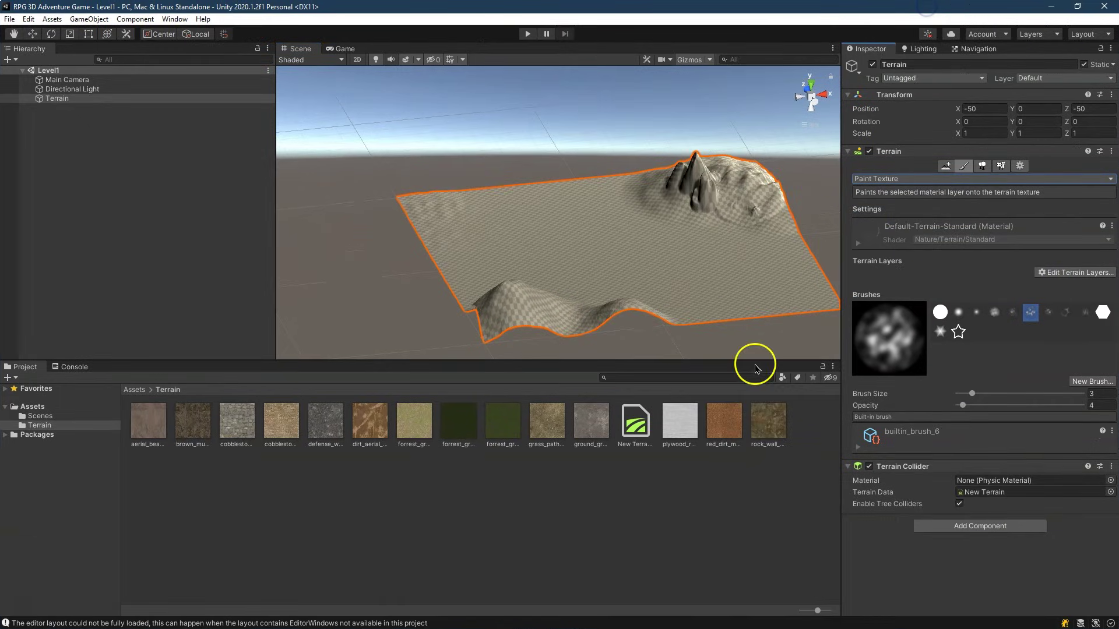
- Create a terrain layer from the forrest_ground_01_diff_1kdarkerlighter texture to cover the whole terrain
{"action": "left_click", "coordinate": [1058, 274]}
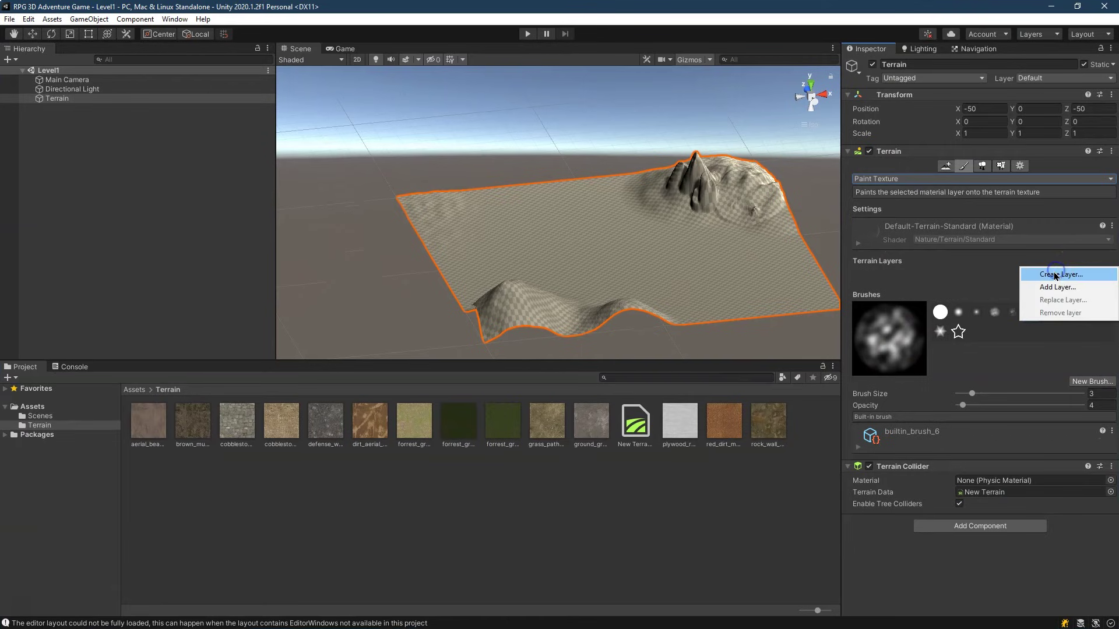
{"action": "left_click", "coordinate": [1054, 275]}
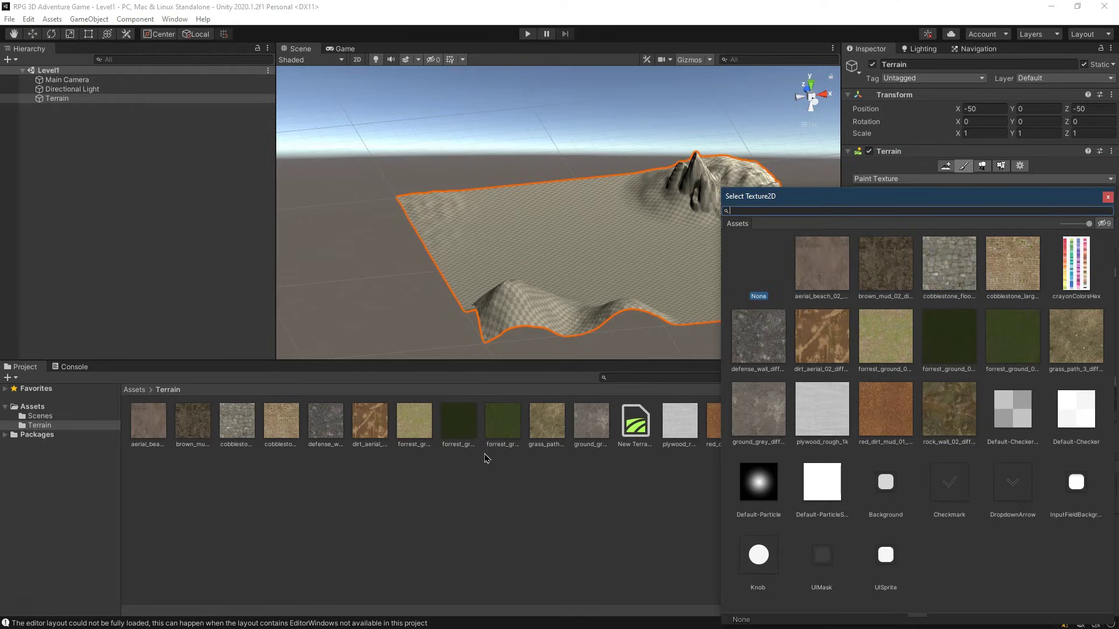
{"action": "left_click", "coordinate": [1018, 344]}
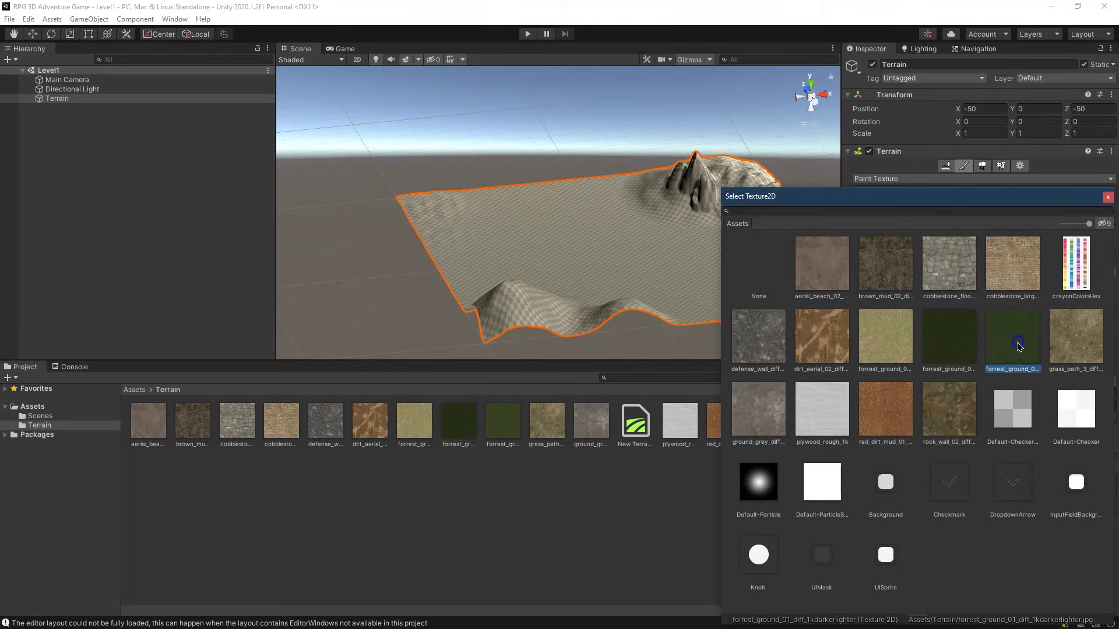
{"action": "double_click", "coordinate": [996, 380]}
- Examine the green ground texture up close in the scene and through the camera in the Game view
{"action": "scroll", "coordinate": [716, 292], "scroll_direction": "up", "scroll_amount": 5}
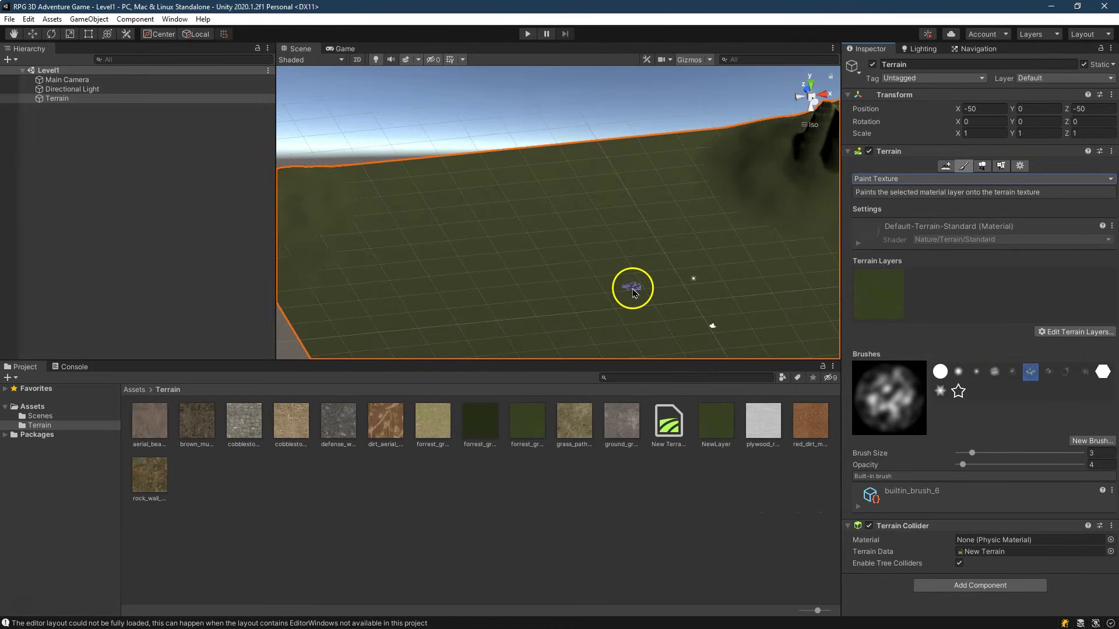
{"action": "scroll", "coordinate": [634, 291], "scroll_direction": "up", "scroll_amount": 3}
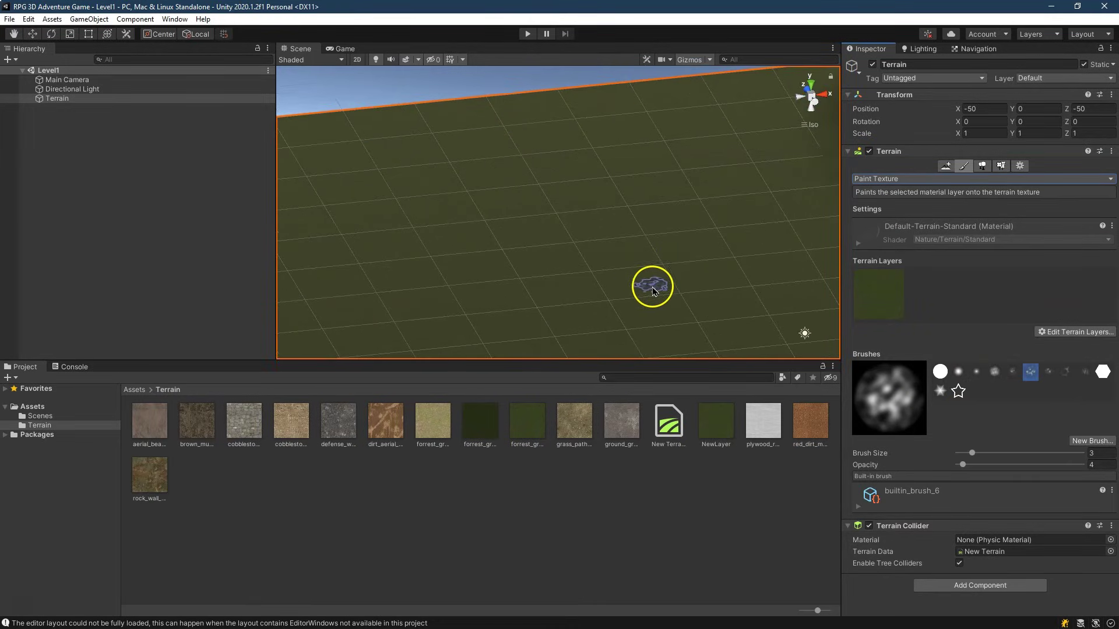
{"action": "scroll", "coordinate": [653, 290], "scroll_direction": "up", "scroll_amount": 3}
{"action": "scroll", "coordinate": [605, 270], "scroll_direction": "up", "scroll_amount": 1}
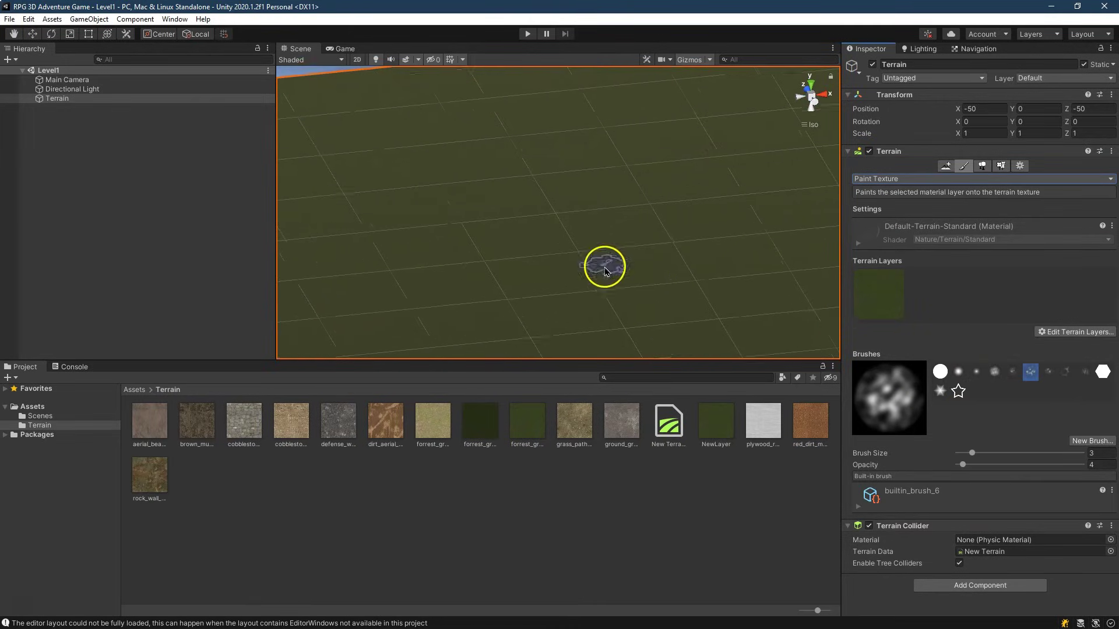
{"action": "right_click_drag", "start_coordinate": [613, 255], "coordinate": [600, 225]}
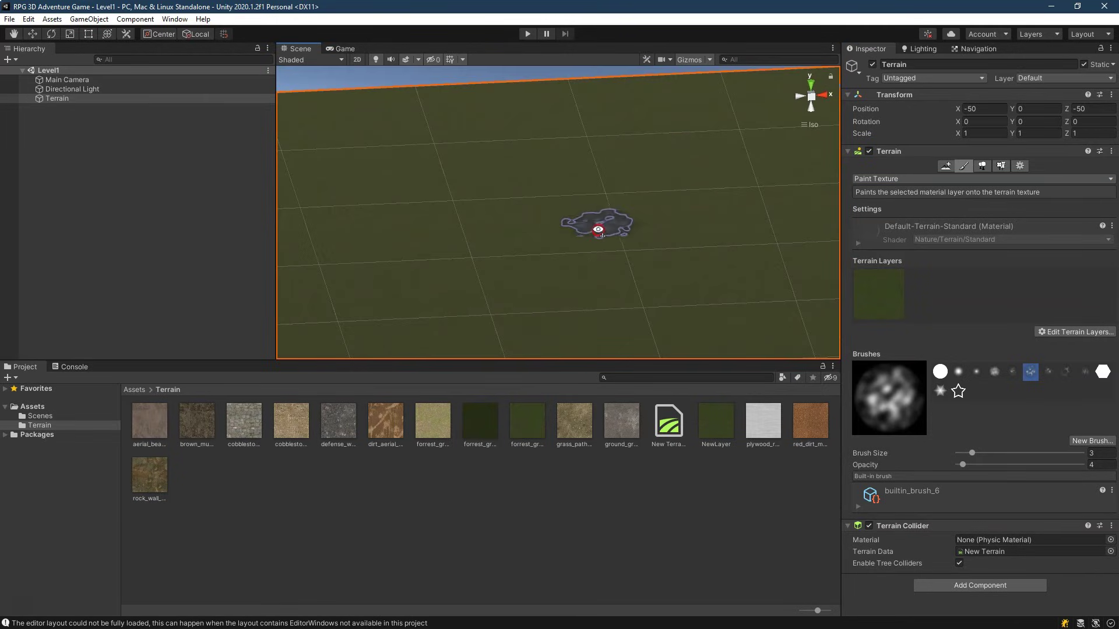
{"action": "left_click", "coordinate": [344, 49]}
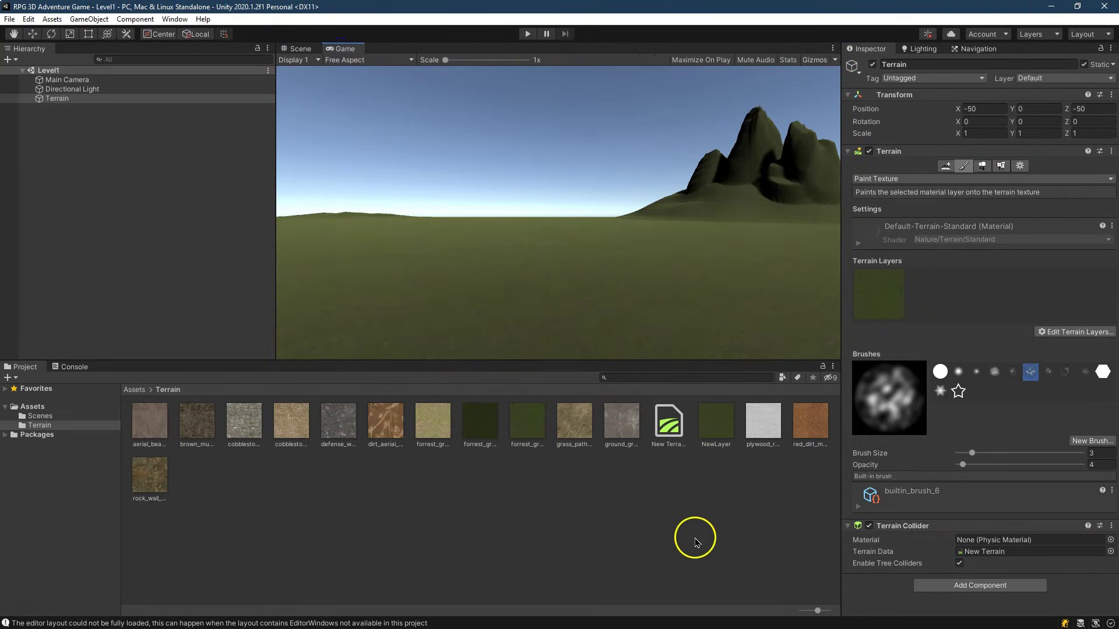
{"action": "left_click", "coordinate": [293, 49]}
- Look down on the whole terrain from above, comparing perspective with isometric projection
{"action": "right_click_drag", "start_coordinate": [500, 124], "coordinate": [738, 337]}
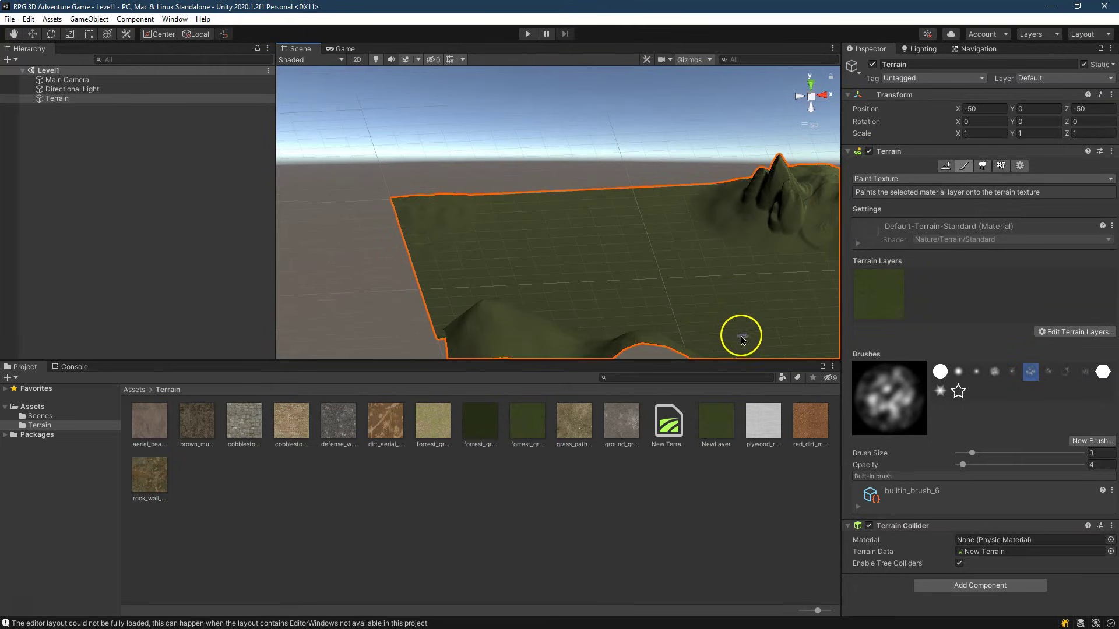
{"action": "scroll", "coordinate": [772, 303], "scroll_direction": "down", "scroll_amount": 2}
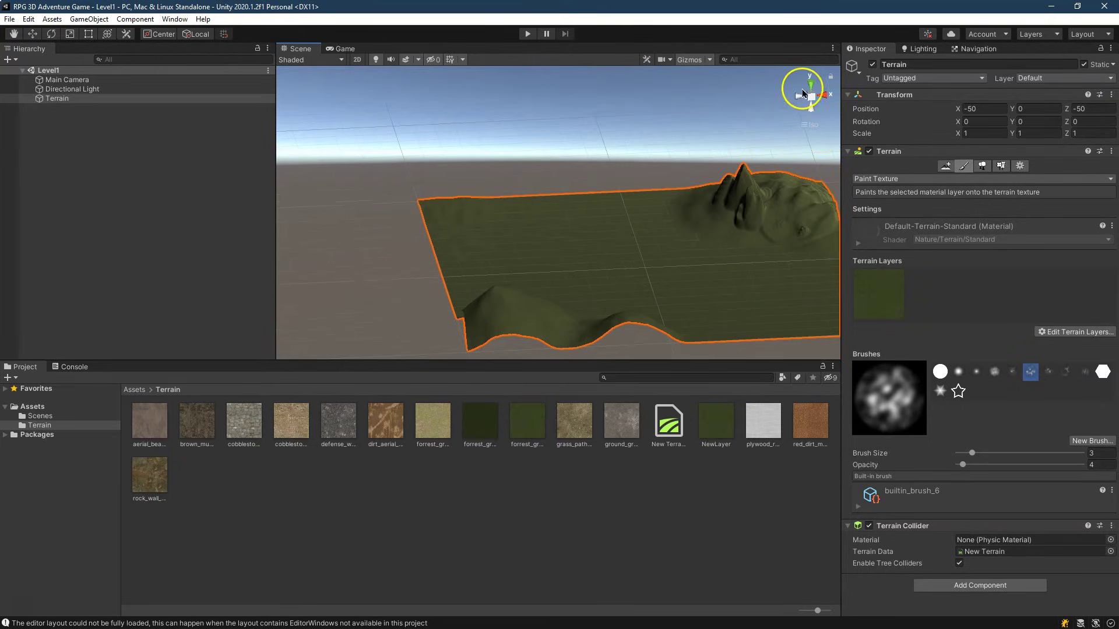
{"action": "left_click", "coordinate": [813, 84]}
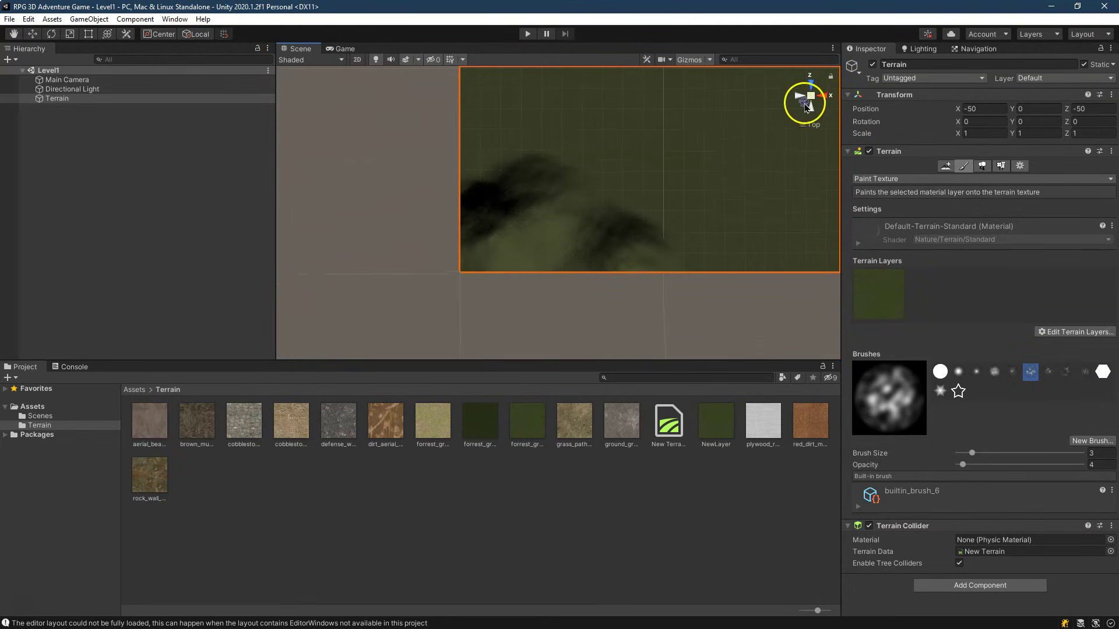
{"action": "left_click", "coordinate": [13, 33]}
{"action": "left_click_drag", "start_coordinate": [460, 188], "coordinate": [752, 270]}
{"action": "scroll", "coordinate": [450, 253], "scroll_direction": "down", "scroll_amount": 3}
{"action": "left_click_drag", "start_coordinate": [695, 199], "coordinate": [701, 318], "text": "alt"}
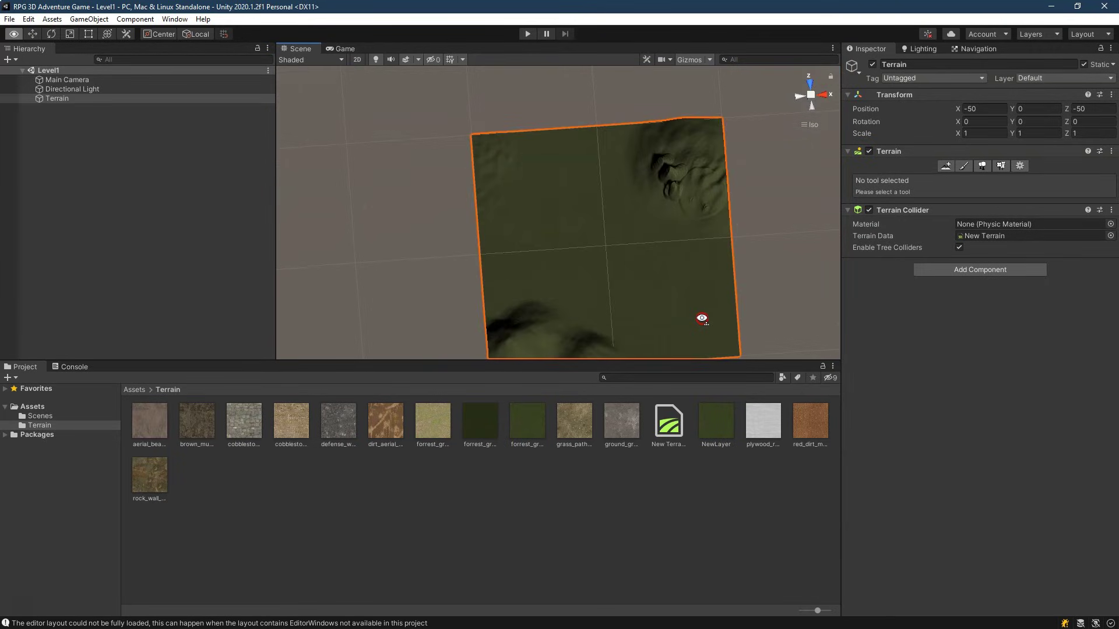
{"action": "left_click", "coordinate": [812, 95]}
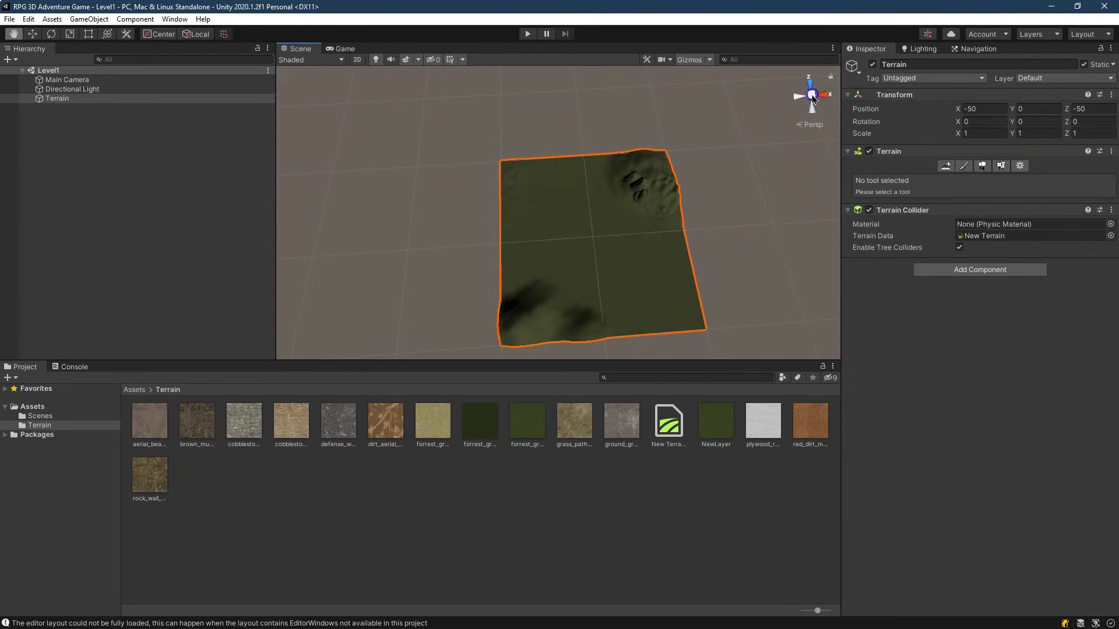
{"action": "left_click", "coordinate": [812, 95]}
{"action": "left_click_drag", "start_coordinate": [632, 279], "coordinate": [628, 230]}
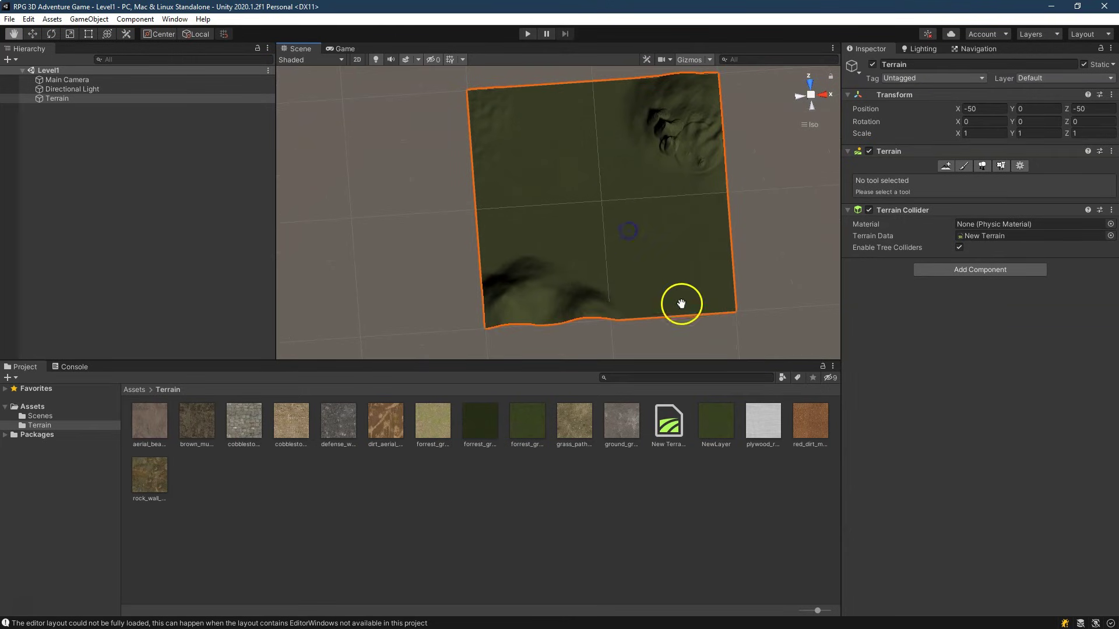
- Return to Paint Texture, create a second terrain layer from the red_dirt_mud_01_diff_1k texture, and make it the active paint layer
{"action": "left_click", "coordinate": [966, 166]}
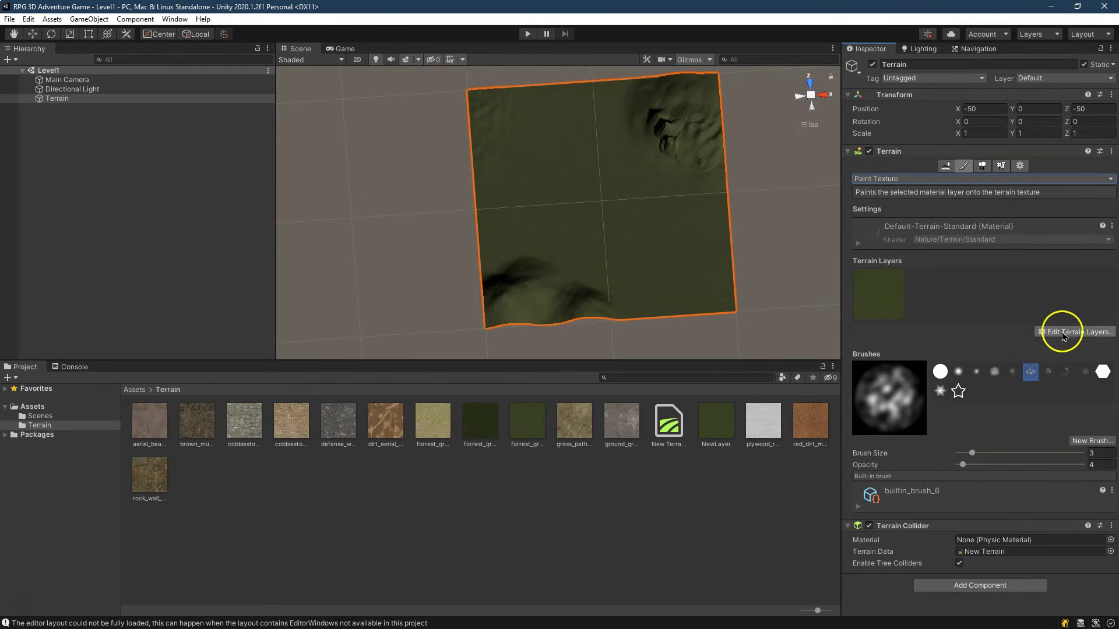
{"action": "left_click", "coordinate": [1075, 331]}
{"action": "left_click", "coordinate": [1057, 331]}
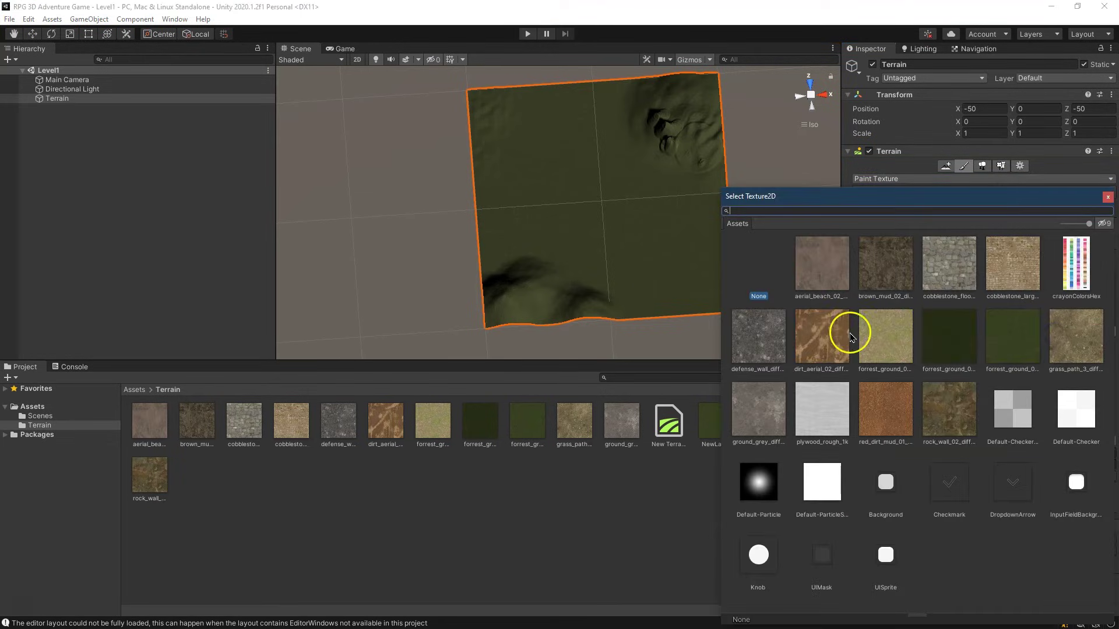
{"action": "left_click", "coordinate": [901, 407]}
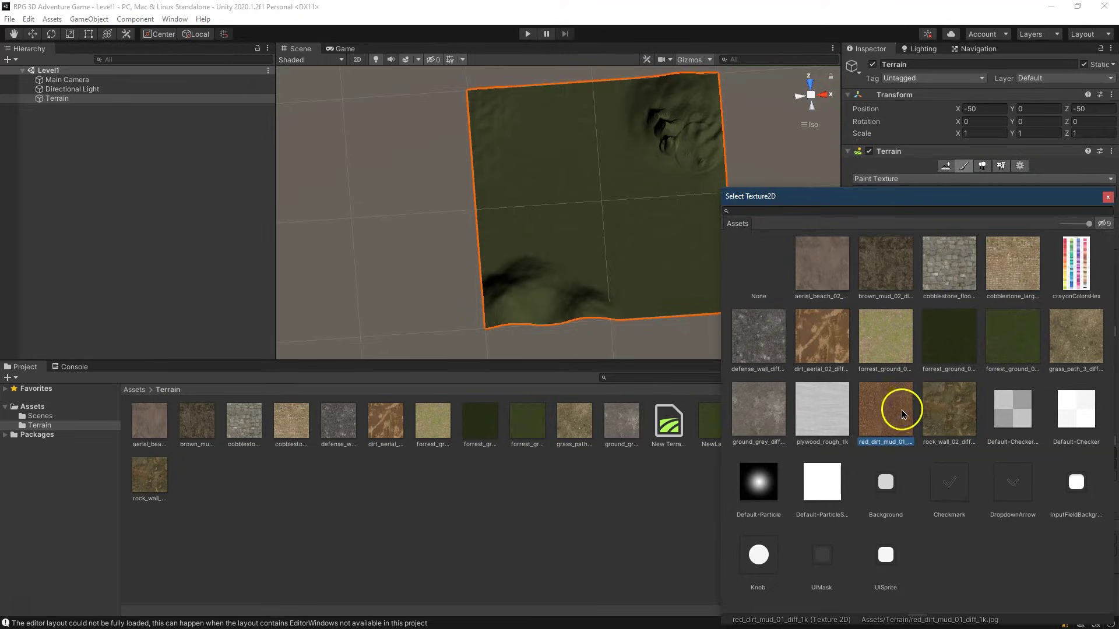
{"action": "double_click", "coordinate": [901, 414]}
{"action": "left_click", "coordinate": [935, 297]}
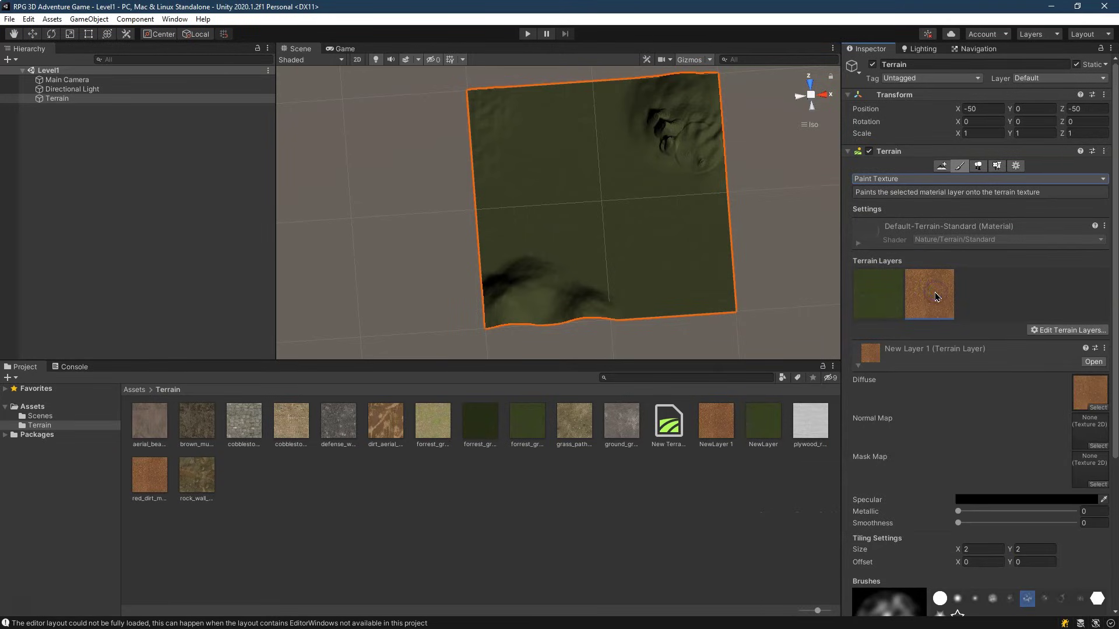
- Paint a winding red dirt path across the terrain using builtin_brush_4 at brush size 20
{"action": "scroll", "coordinate": [955, 350], "scroll_direction": "down", "scroll_amount": 5}
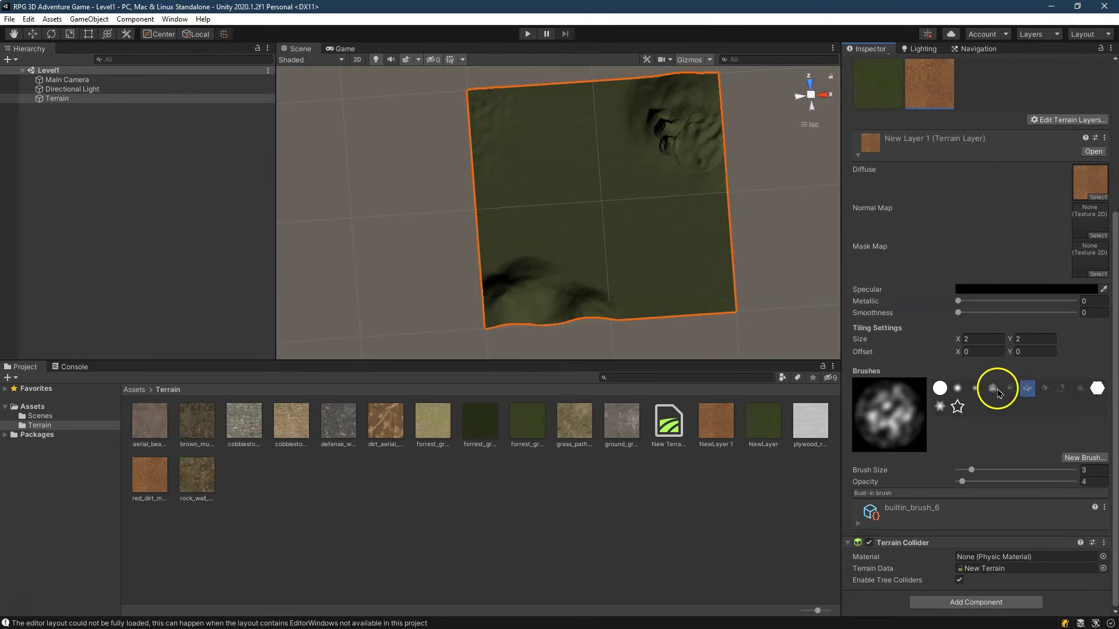
{"action": "left_click", "coordinate": [993, 389]}
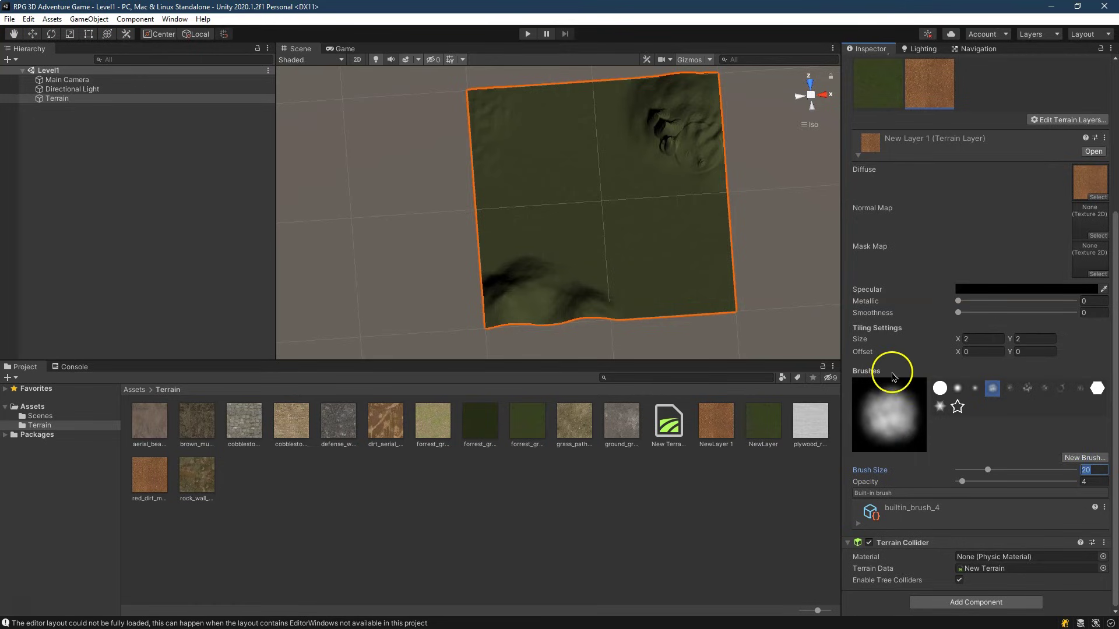
{"action": "left_click", "coordinate": [761, 337]}
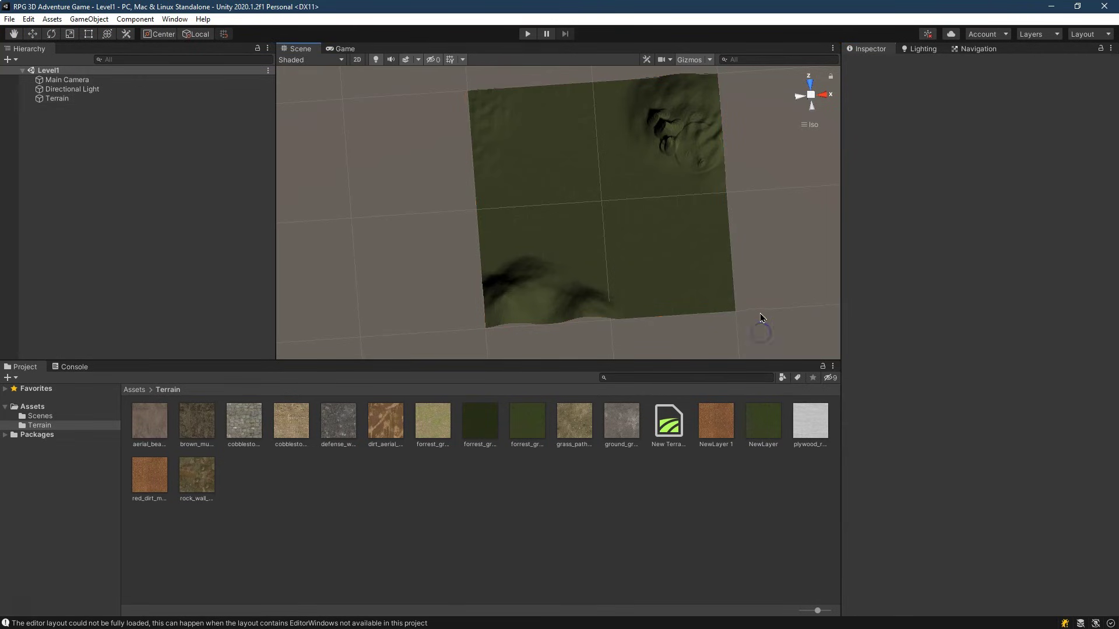
{"action": "left_click", "coordinate": [64, 97]}
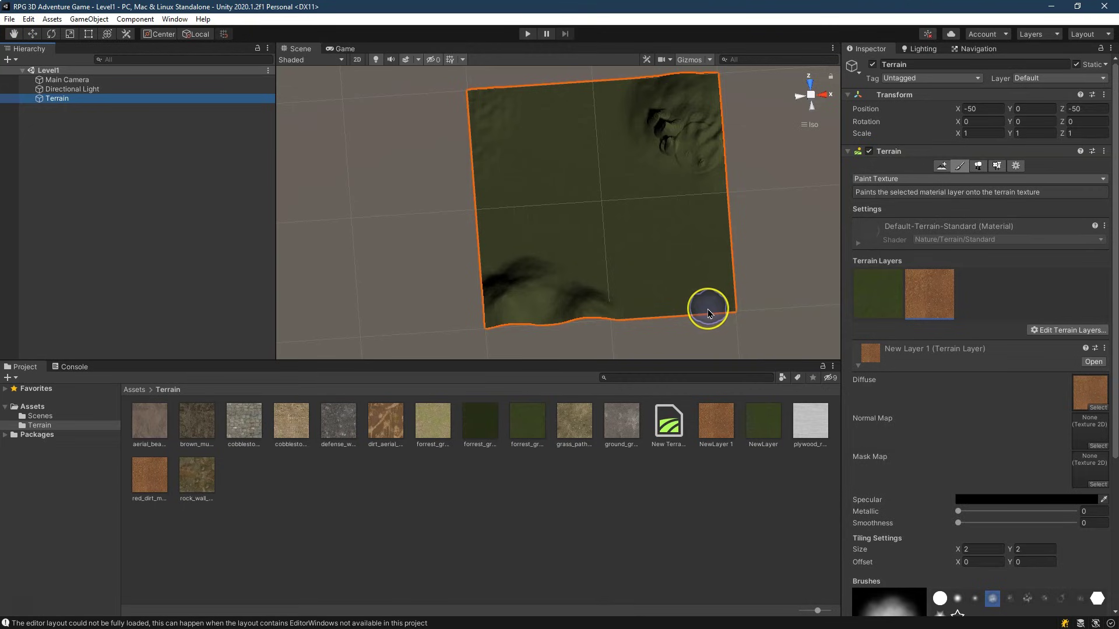
{"action": "mouse_move", "coordinate": [708, 313]}
{"action": "left_mouse_down"}
{"action": "mouse_move", "coordinate": [682, 257]}
{"action": "mouse_move", "coordinate": [545, 165]}
{"action": "mouse_move", "coordinate": [542, 95]}
{"action": "mouse_move", "coordinate": [544, 167]}
{"action": "mouse_move", "coordinate": [639, 260]}
{"action": "mouse_move", "coordinate": [692, 264]}
{"action": "mouse_move", "coordinate": [708, 331]}
{"action": "left_mouse_up"}
{"action": "mouse_move", "coordinate": [597, 204]}
{"action": "left_mouse_down"}
{"action": "mouse_move", "coordinate": [542, 124]}
{"action": "mouse_move", "coordinate": [532, 75]}
{"action": "mouse_move", "coordinate": [579, 212]}
{"action": "mouse_move", "coordinate": [557, 193]}
{"action": "mouse_move", "coordinate": [604, 208]}
{"action": "mouse_move", "coordinate": [574, 198]}
{"action": "left_mouse_up"}
- Inspect the painted dirt path up close and through the camera in the Game view
{"action": "scroll", "coordinate": [574, 198], "scroll_direction": "up", "scroll_amount": 10}
{"action": "left_click", "coordinate": [338, 49]}
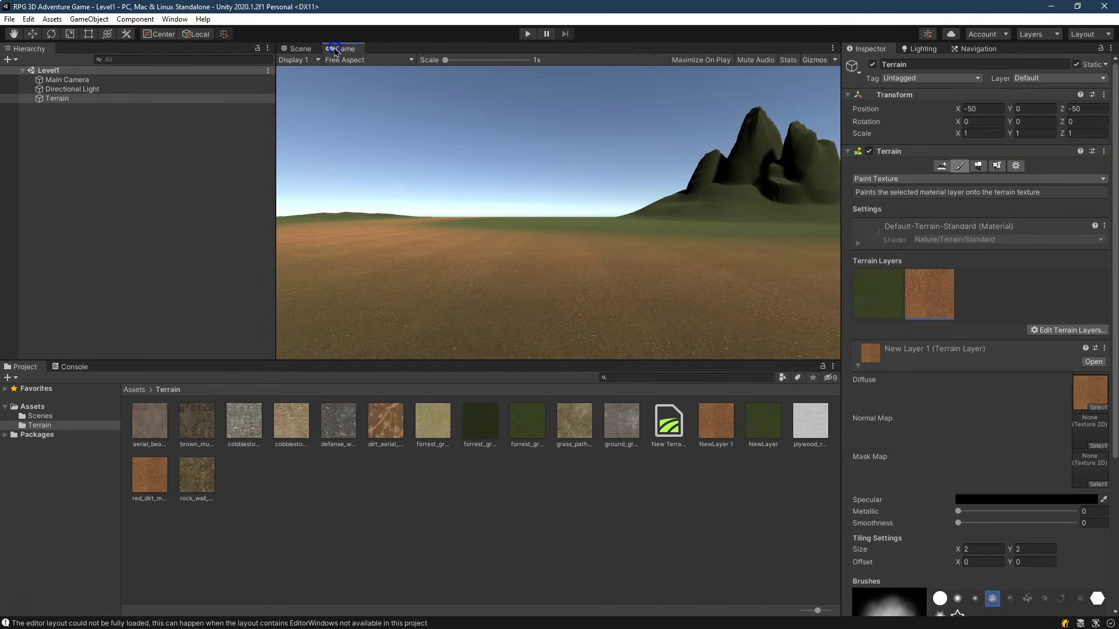
{"action": "left_click", "coordinate": [297, 49]}
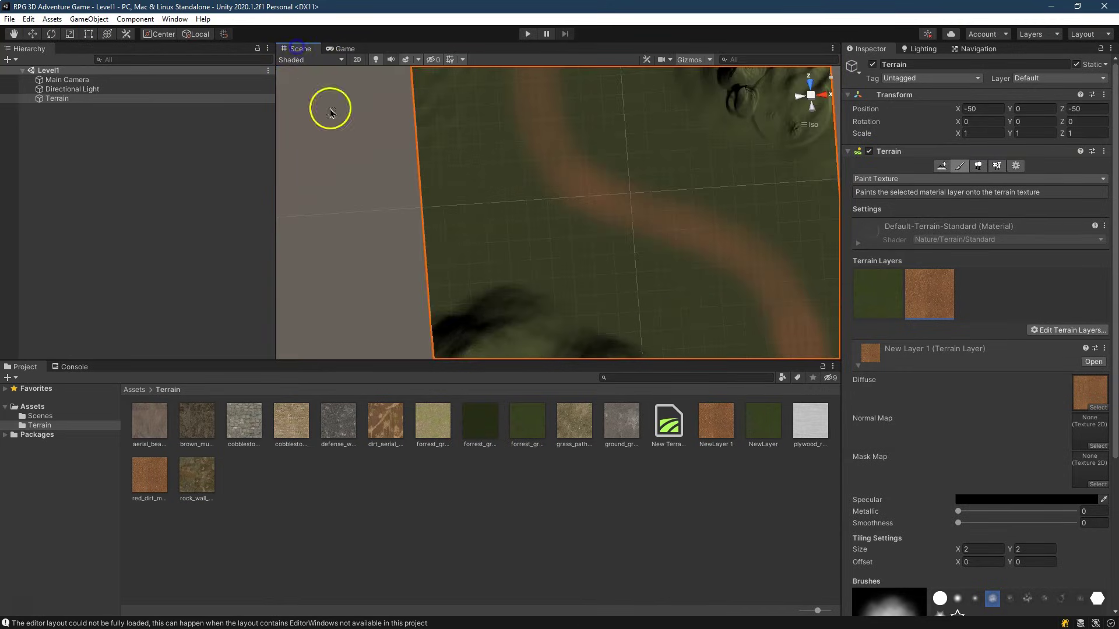
{"action": "scroll", "coordinate": [714, 195], "scroll_direction": "down", "scroll_amount": 5}
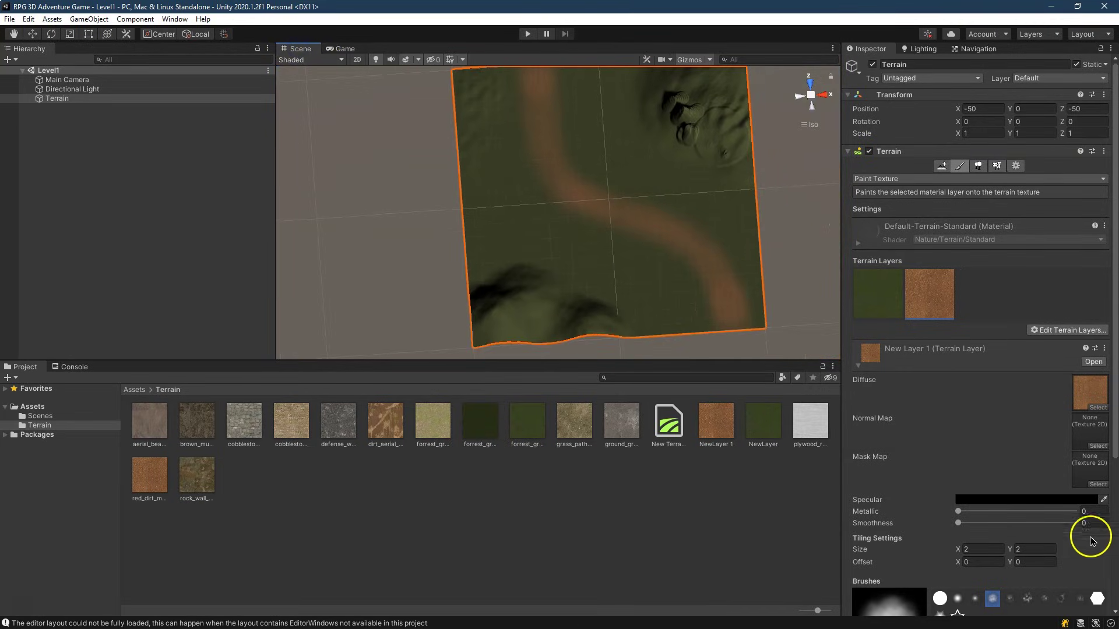
- Paint faint red dirt patches over the terrain's mountains and hills using builtin_brush_7 at opacity 1
{"action": "scroll", "coordinate": [1036, 513], "scroll_direction": "down", "scroll_amount": 4}
{"action": "left_click", "coordinate": [1045, 389]}
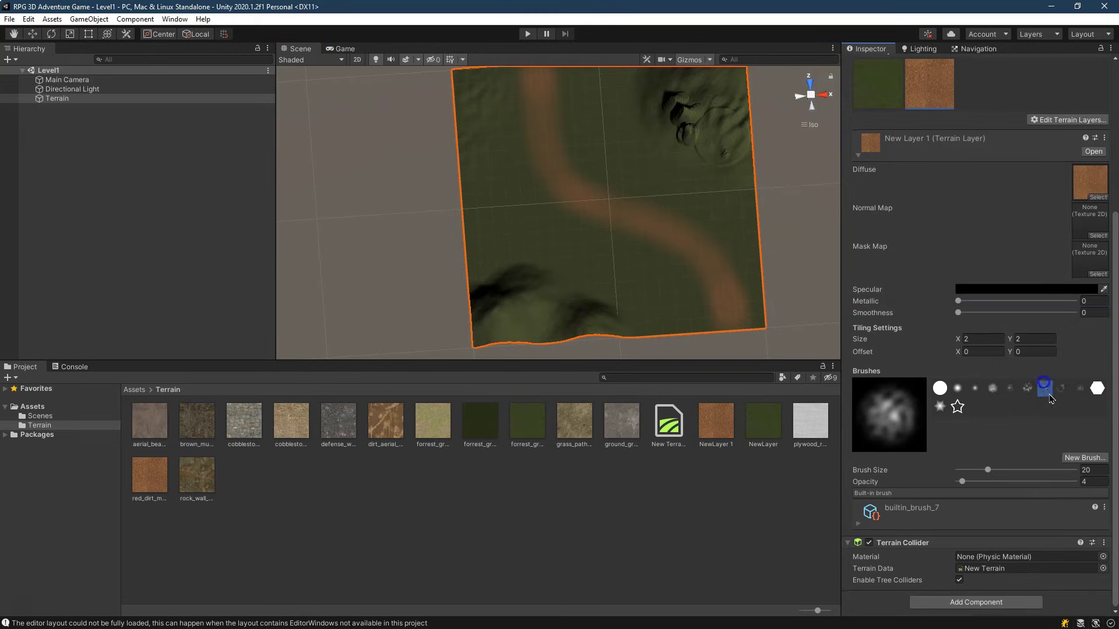
{"action": "left_click", "coordinate": [1094, 481]}
{"action": "type", "text": "1"}
{"action": "key", "text": "Return"}
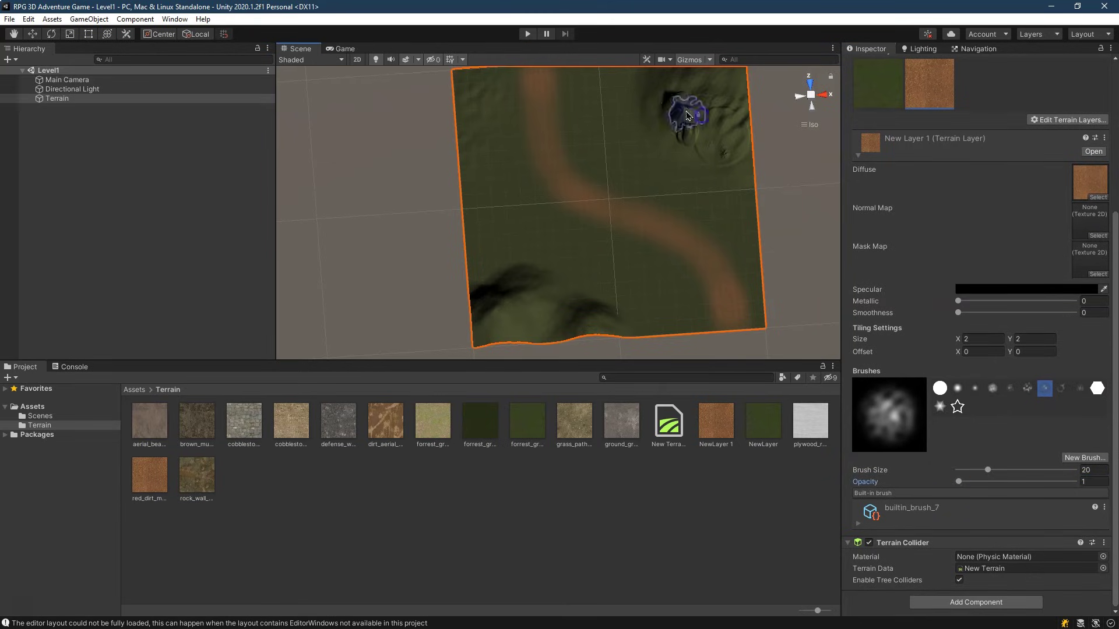
{"action": "left_click_drag", "start_coordinate": [472, 325], "coordinate": [390, 260]}
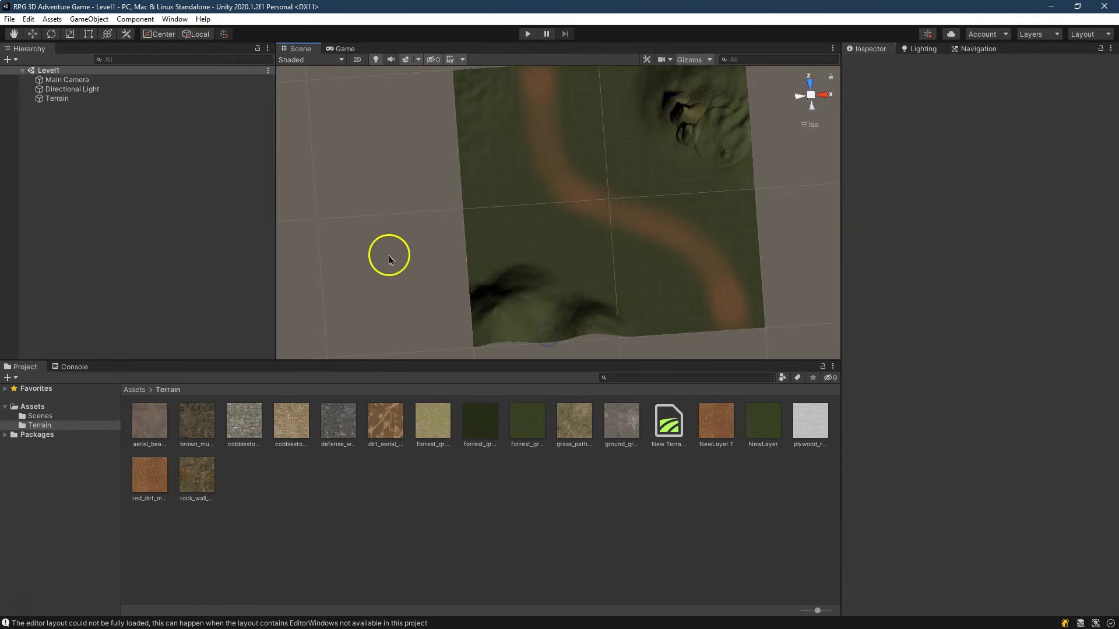
{"action": "left_click", "coordinate": [58, 99]}
{"action": "scroll", "coordinate": [914, 237], "scroll_direction": "down", "scroll_amount": 5}
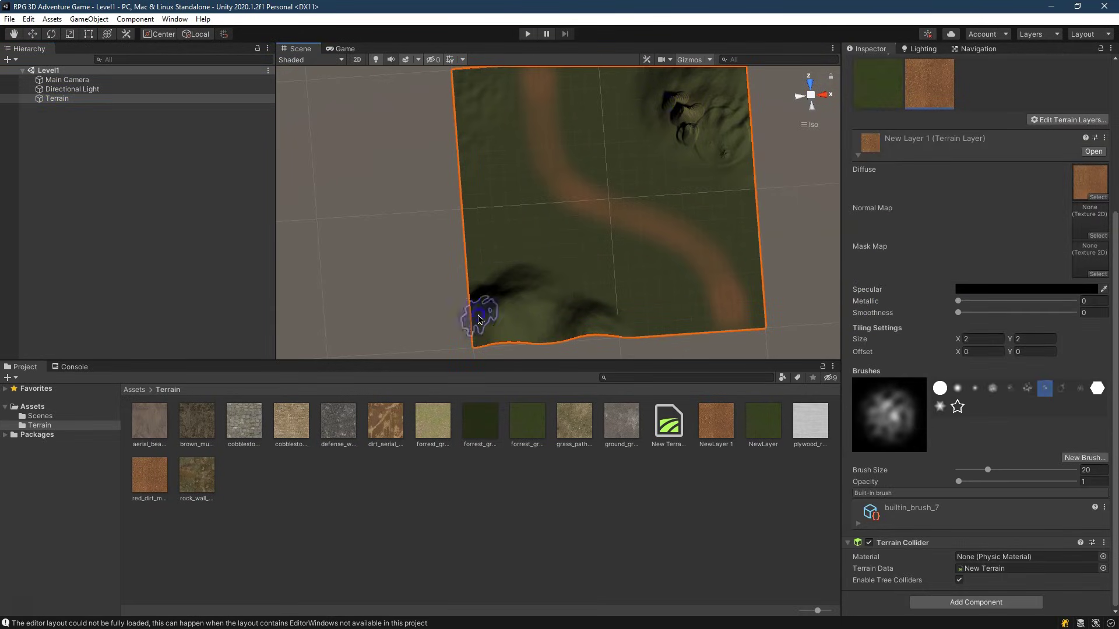
{"action": "left_click_drag", "start_coordinate": [700, 134], "coordinate": [752, 42], "text": "alt"}
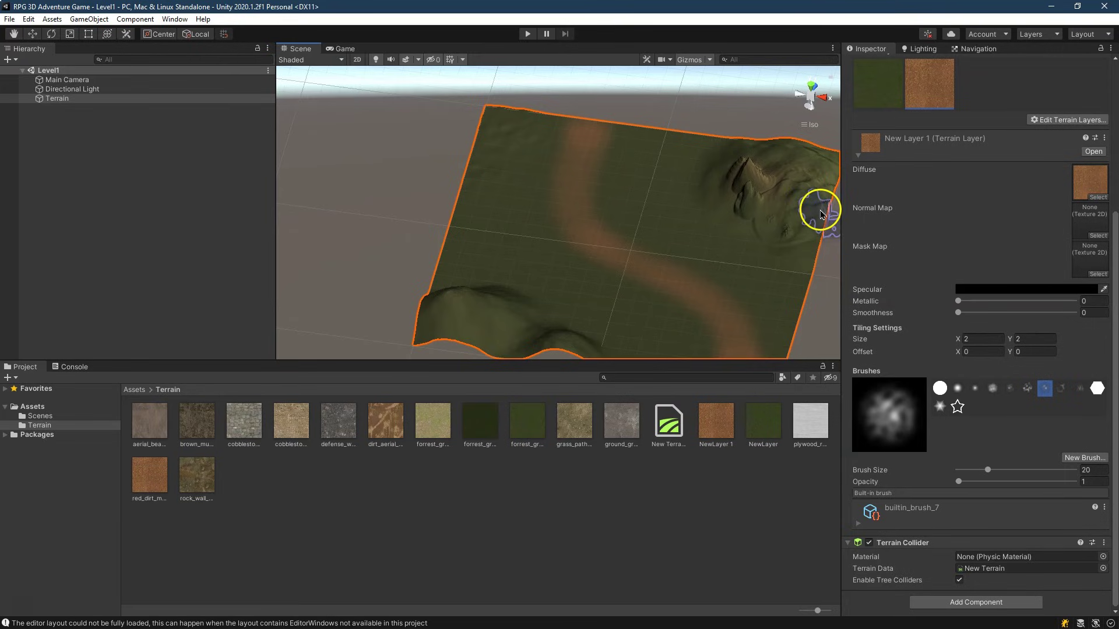
- Create a third terrain layer from the light green forrest_ground texture
{"action": "mouse_move", "coordinate": [575, 432]}
{"action": "left_mouse_down"}
{"action": "mouse_move", "coordinate": [606, 429]}
{"action": "mouse_move", "coordinate": [575, 438]}
{"action": "left_mouse_up"}
{"action": "scroll", "coordinate": [1047, 237], "scroll_direction": "up", "scroll_amount": 6}
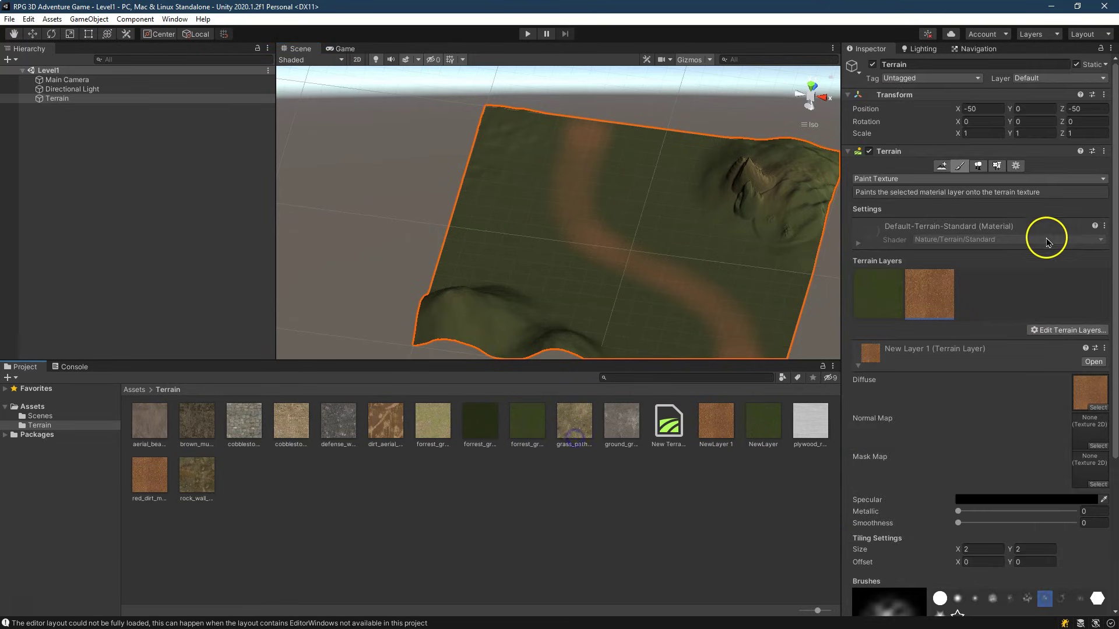
{"action": "left_click", "coordinate": [1051, 329]}
{"action": "left_click", "coordinate": [1054, 333]}
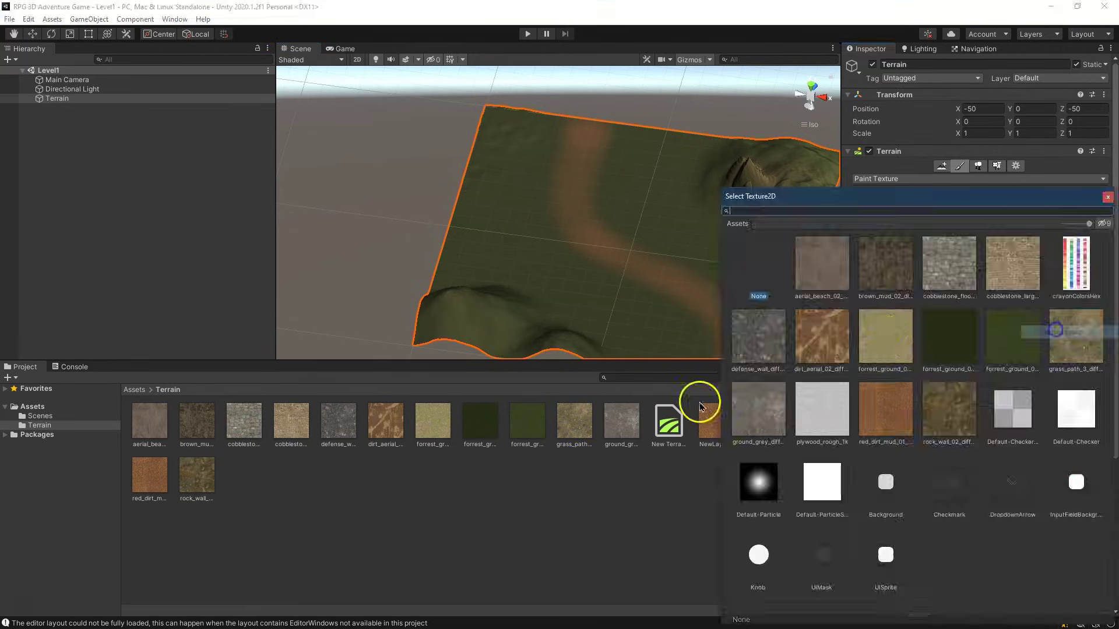
{"action": "double_click", "coordinate": [885, 333]}
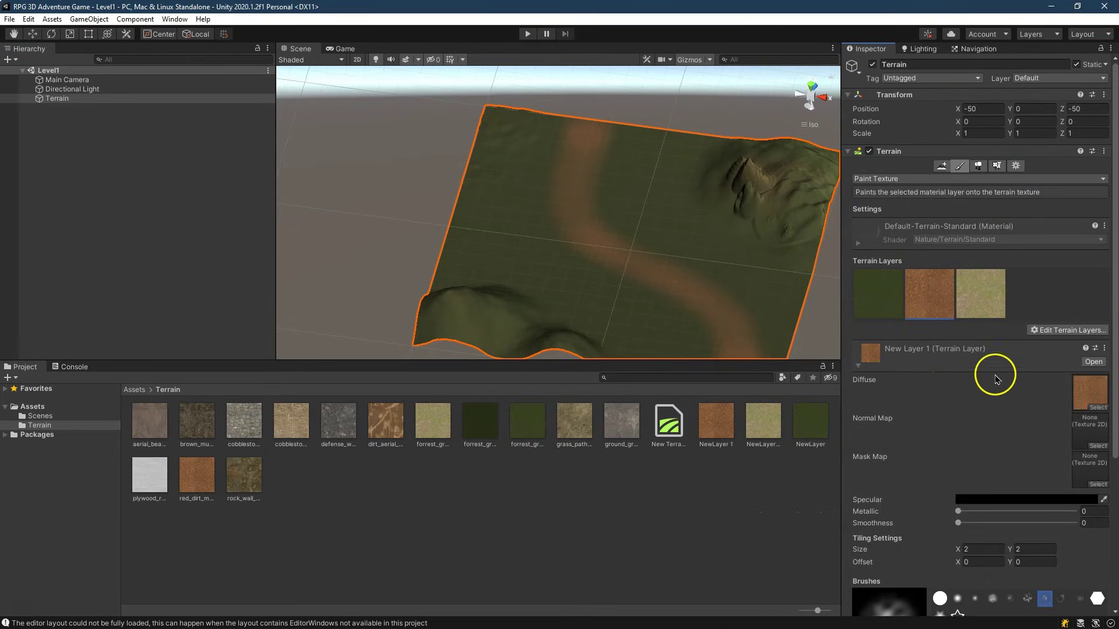
- Paint more faint red dirt over the rocky mountain's slopes using builtin_brush_7 at brush size 15
{"action": "scroll", "coordinate": [1019, 512], "scroll_direction": "down", "scroll_amount": 5}
{"action": "left_click", "coordinate": [1092, 471]}
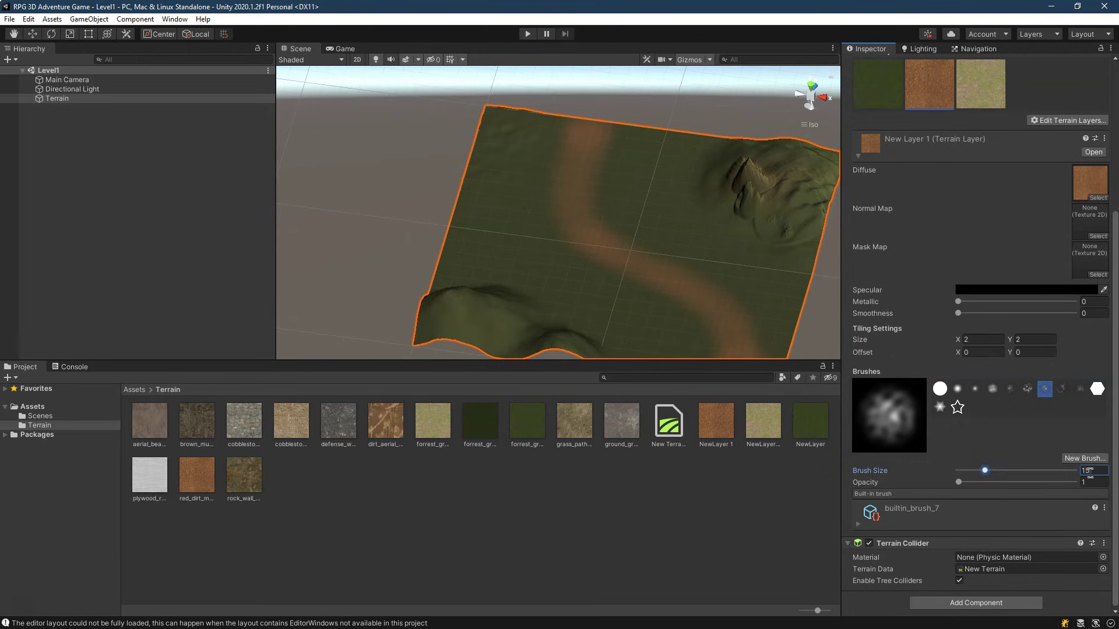
{"action": "mouse_move", "coordinate": [797, 175]}
{"action": "left_mouse_down"}
{"action": "mouse_move", "coordinate": [775, 164]}
{"action": "mouse_move", "coordinate": [749, 179]}
{"action": "left_mouse_up"}
{"action": "left_click_drag", "start_coordinate": [802, 251], "coordinate": [811, 227]}
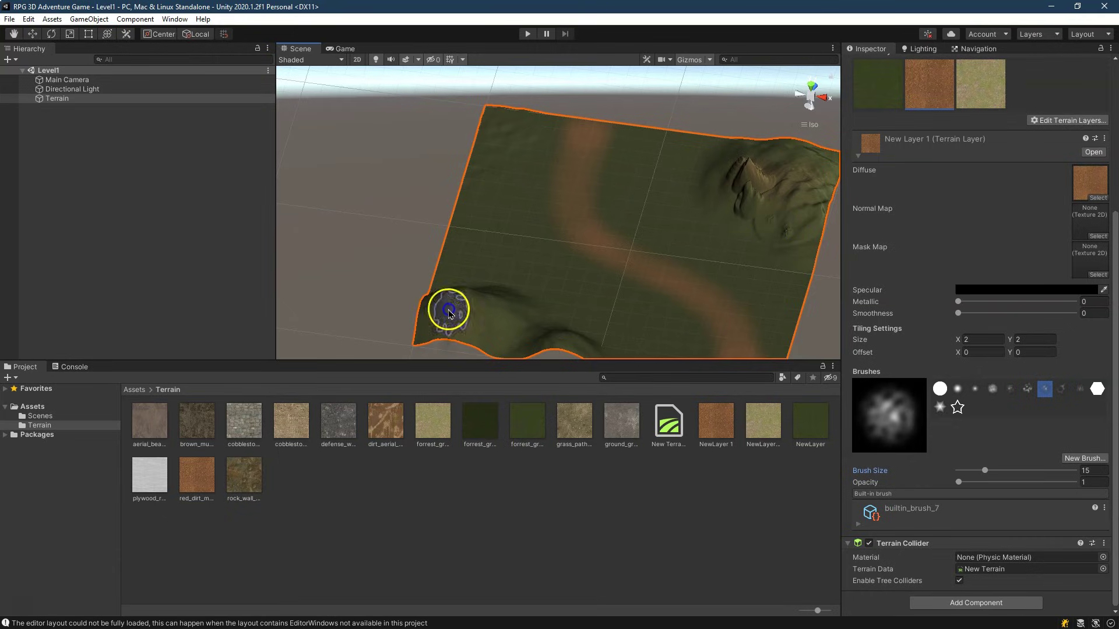
- Make the light green forrest_ground layer the active paint layer and paint it over the hill at the terrain's corner
{"action": "scroll", "coordinate": [468, 326], "scroll_direction": "up", "scroll_amount": 3}
{"action": "scroll", "coordinate": [466, 324], "scroll_direction": "up", "scroll_amount": 4}
{"action": "key", "text": "q"}
{"action": "left_click_drag", "start_coordinate": [477, 320], "coordinate": [575, 155]}
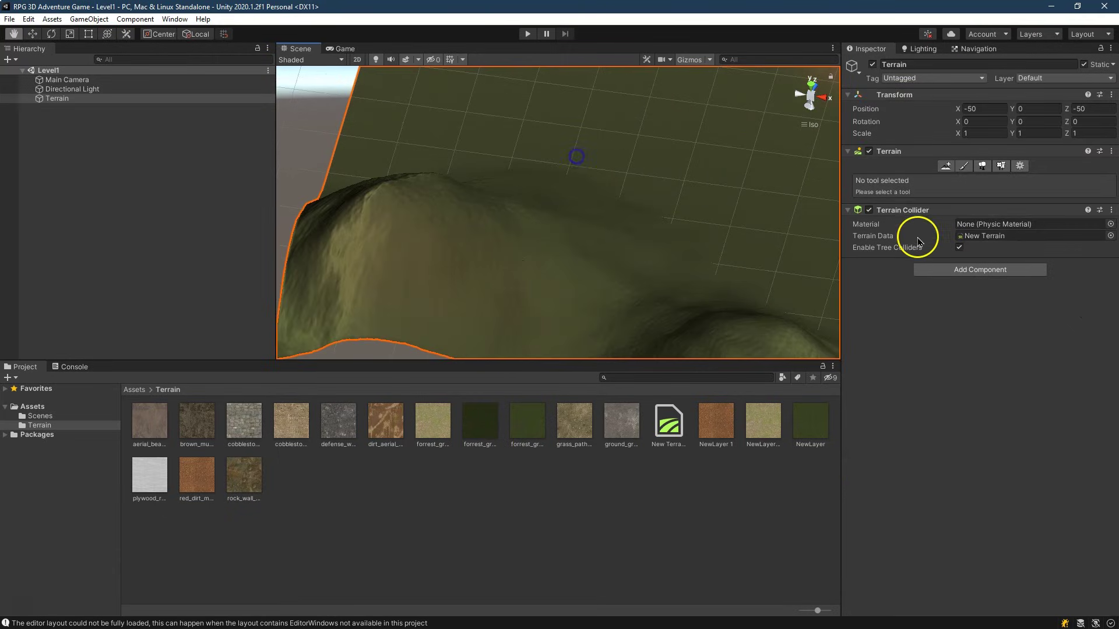
{"action": "left_click", "coordinate": [960, 167]}
{"action": "left_click", "coordinate": [986, 308]}
{"action": "mouse_move", "coordinate": [379, 250]}
{"action": "left_mouse_down"}
{"action": "mouse_move", "coordinate": [315, 239]}
{"action": "mouse_move", "coordinate": [400, 212]}
{"action": "left_mouse_up"}
- Paint the light green forrest_ground layer over the rocky mountain's slopes and set the brush opacity to 3
{"action": "scroll", "coordinate": [703, 213], "scroll_direction": "down", "scroll_amount": 3}
{"action": "left_click_drag", "start_coordinate": [703, 211], "coordinate": [533, 178], "text": "alt"}
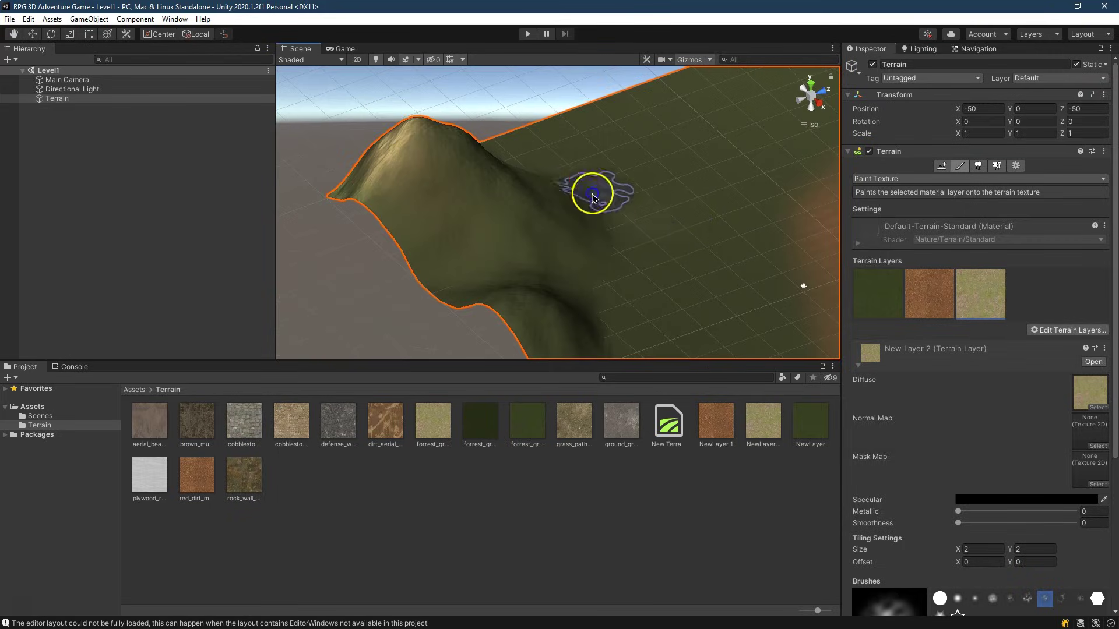
{"action": "scroll", "coordinate": [707, 244], "scroll_direction": "down", "scroll_amount": 4}
{"action": "key", "text": "q"}
{"action": "left_click_drag", "start_coordinate": [762, 242], "coordinate": [513, 197]}
{"action": "left_click", "coordinate": [963, 167]}
{"action": "mouse_move", "coordinate": [775, 257]}
{"action": "left_mouse_down"}
{"action": "mouse_move", "coordinate": [747, 262]}
{"action": "mouse_move", "coordinate": [761, 252]}
{"action": "mouse_move", "coordinate": [712, 243]}
{"action": "left_mouse_up"}
{"action": "scroll", "coordinate": [983, 476], "scroll_direction": "down", "scroll_amount": 5}
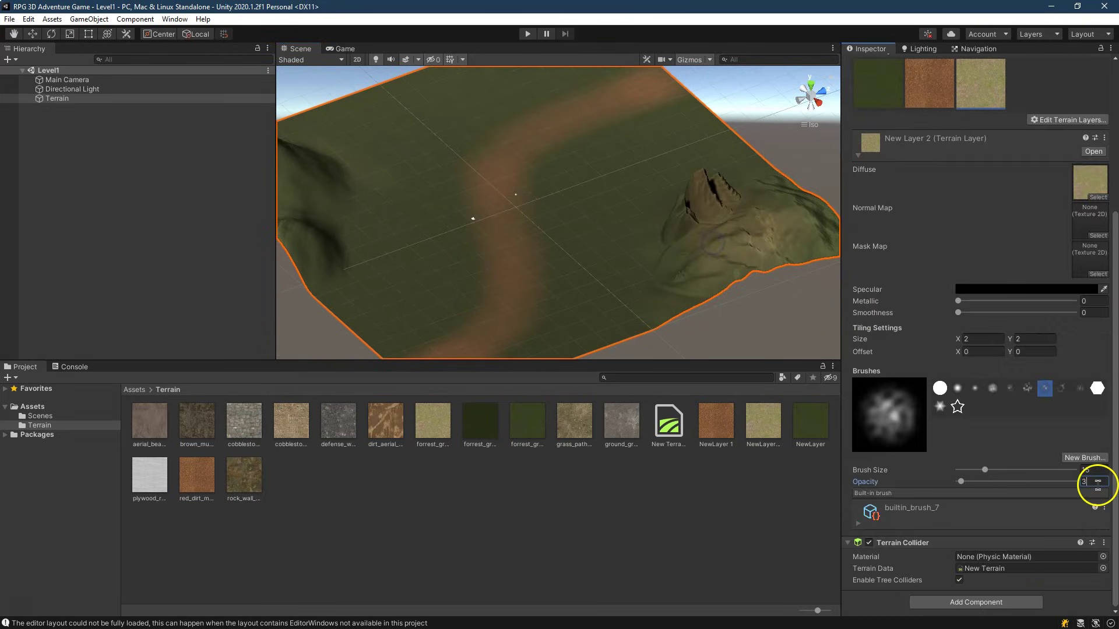
- Return to Paint Texture, create a fourth terrain layer from the ground_grey_diff_1k texture, and make it the active paint layer
{"action": "key", "text": "q"}
{"action": "left_click_drag", "start_coordinate": [787, 220], "coordinate": [606, 250], "text": "alt"}
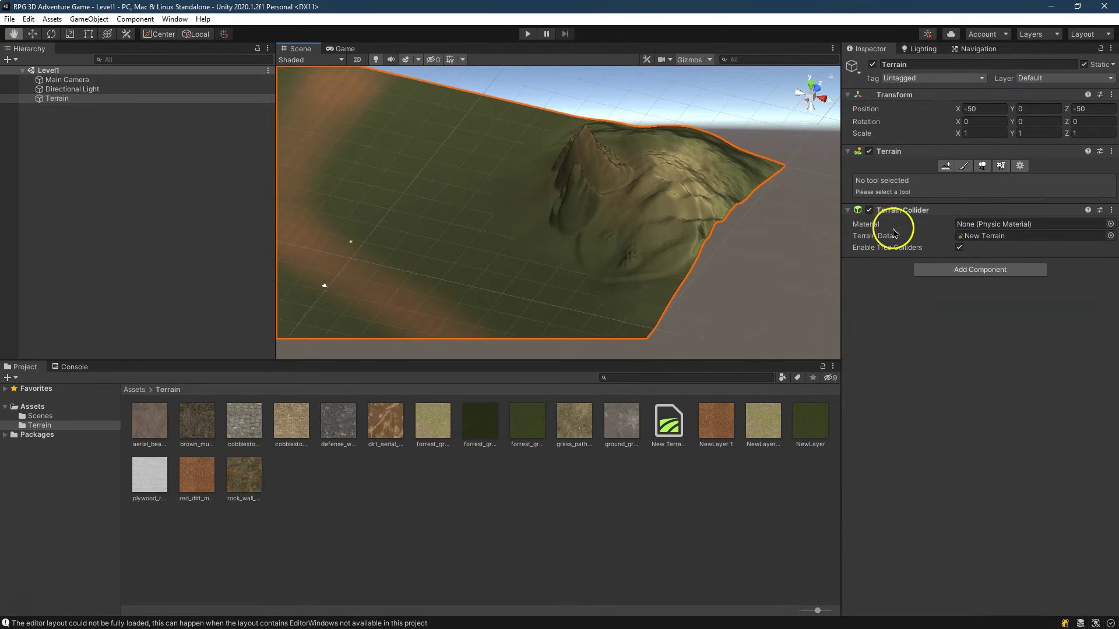
{"action": "left_click", "coordinate": [964, 167]}
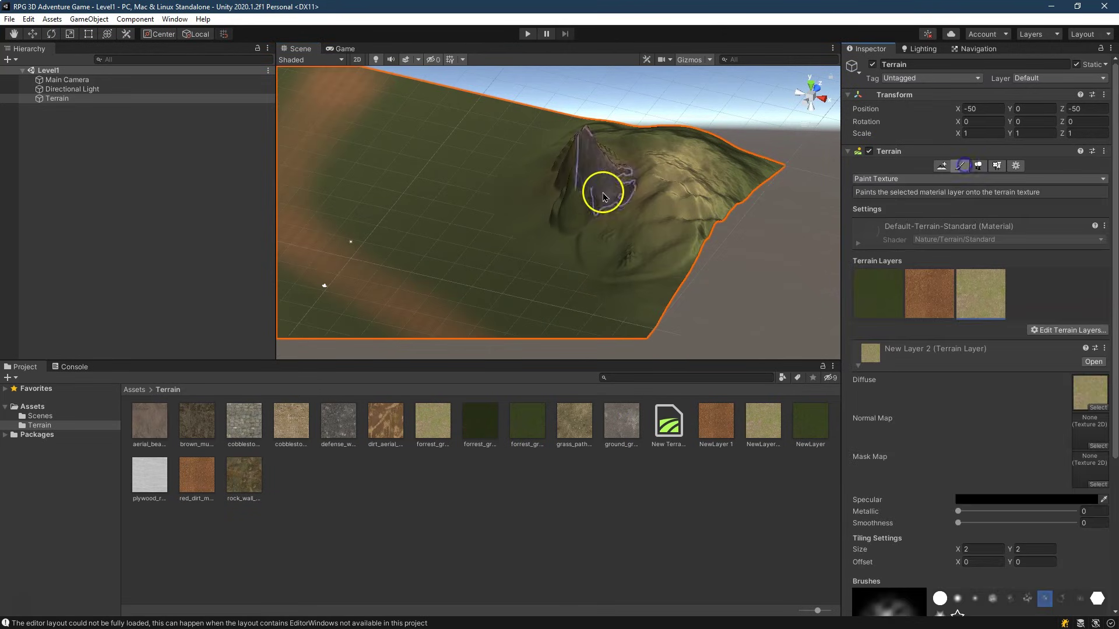
{"action": "left_click", "coordinate": [1035, 330]}
{"action": "left_click", "coordinate": [1043, 338]}
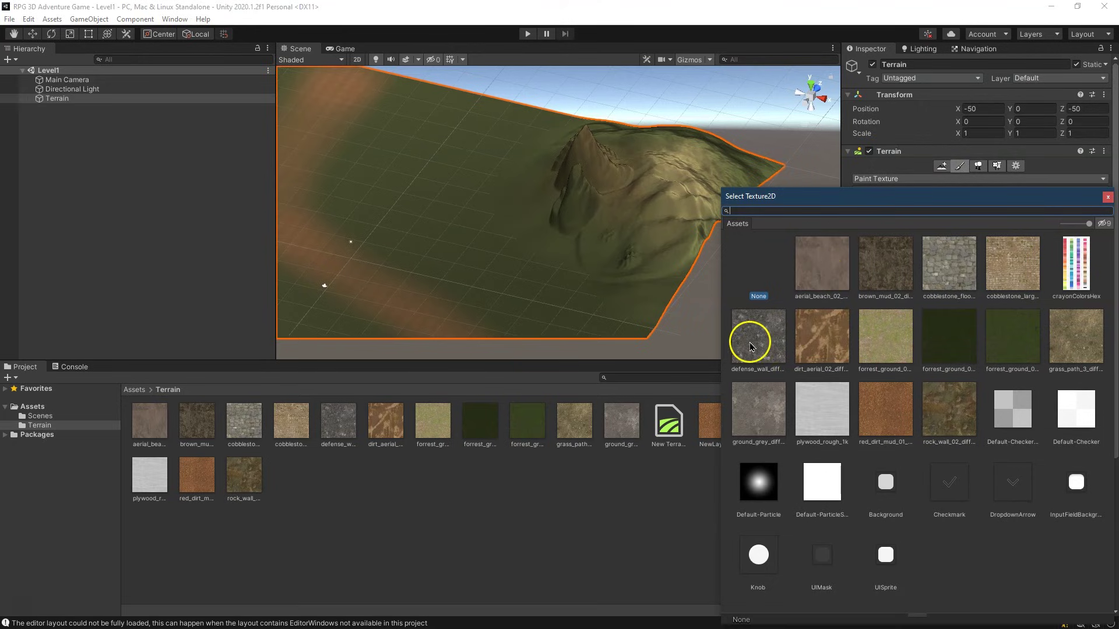
{"action": "left_click", "coordinate": [746, 418]}
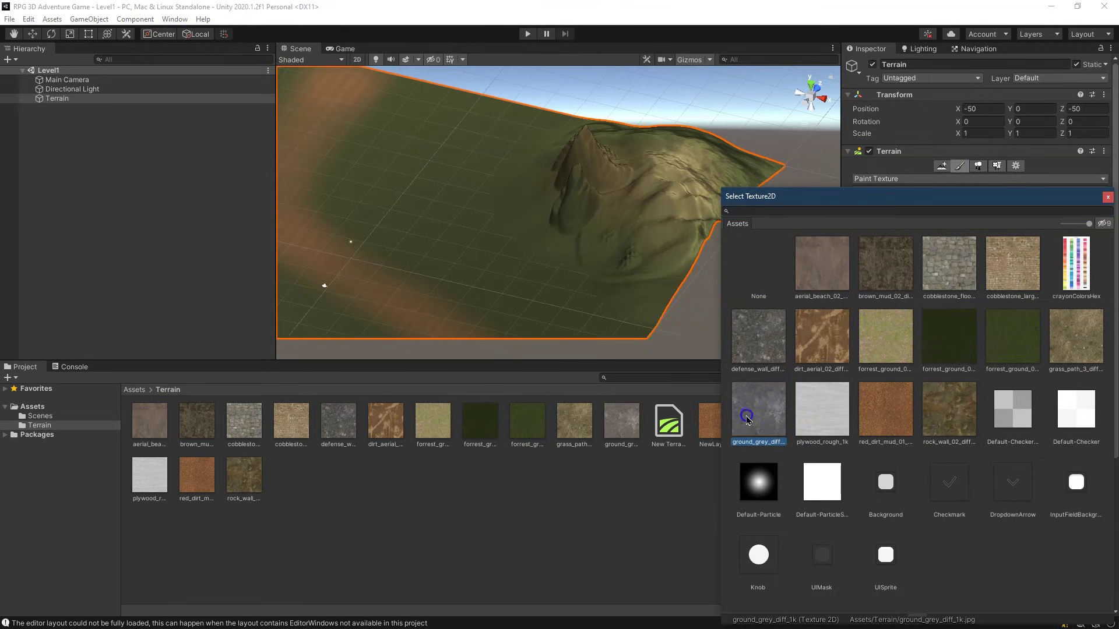
{"action": "double_click", "coordinate": [891, 321]}
{"action": "left_click", "coordinate": [150, 424]}
{"action": "left_click", "coordinate": [661, 528]}
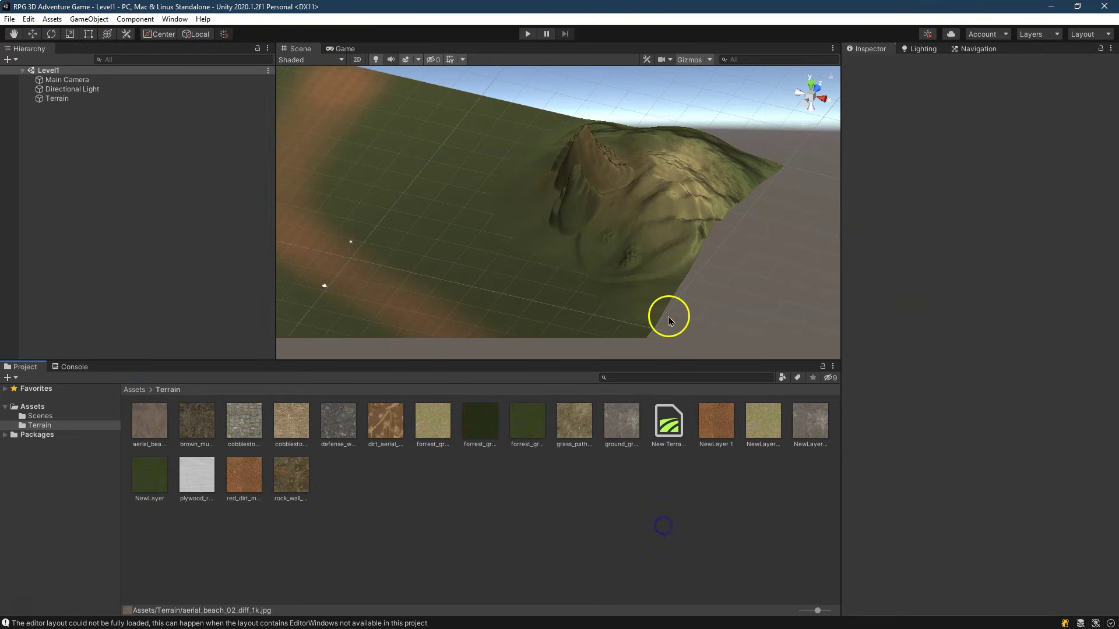
{"action": "left_click", "coordinate": [54, 104]}
- Paint the grey ground texture onto the mountain's rocky peaks using builtin_brush_4 at brush size 3 and opacity 2
{"action": "scroll", "coordinate": [1067, 513], "scroll_direction": "down", "scroll_amount": 5}
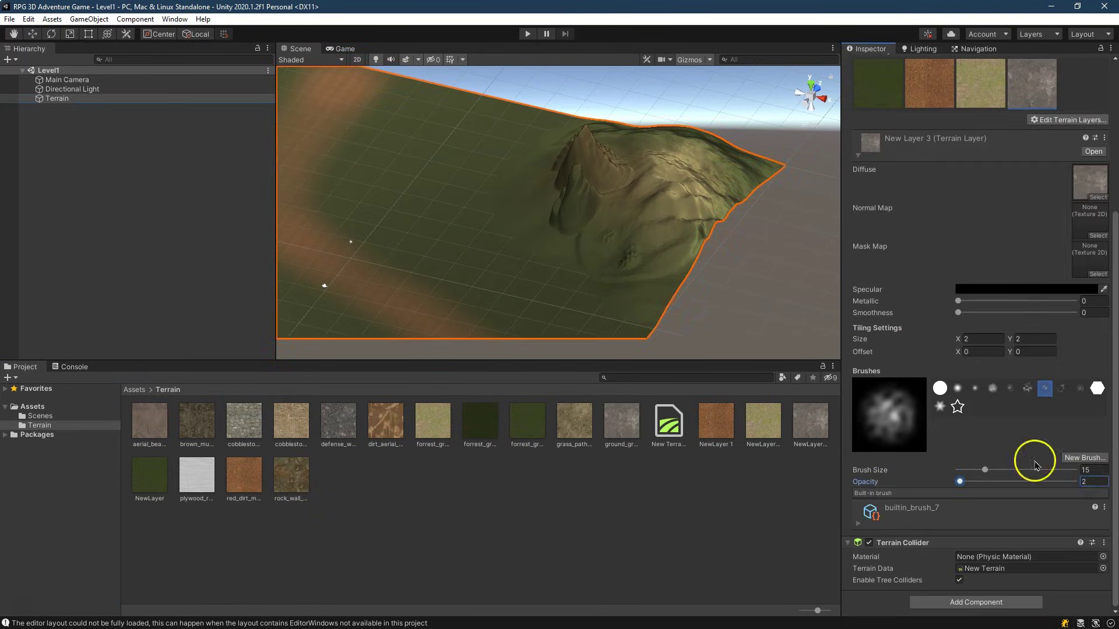
{"action": "left_click", "coordinate": [992, 389]}
{"action": "left_click", "coordinate": [1093, 471]}
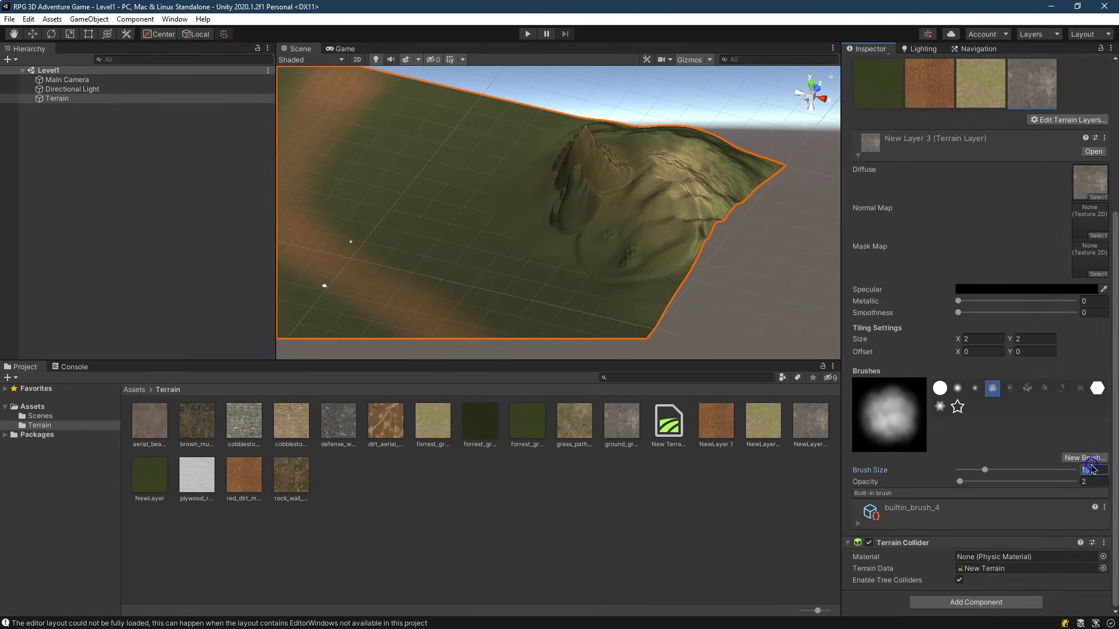
{"action": "type", "text": "3"}
{"action": "scroll", "coordinate": [617, 143], "scroll_direction": "up", "scroll_amount": 5}
{"action": "mouse_move", "coordinate": [617, 142]}
{"action": "left_mouse_down"}
{"action": "mouse_move", "coordinate": [571, 167]}
{"action": "mouse_move", "coordinate": [605, 105]}
{"action": "mouse_move", "coordinate": [602, 87]}
{"action": "left_mouse_up"}
{"action": "mouse_move", "coordinate": [608, 106]}
{"action": "right_mouse_down"}
{"action": "mouse_move", "coordinate": [737, 77]}
{"action": "mouse_move", "coordinate": [751, 102]}
{"action": "mouse_move", "coordinate": [590, 133]}
{"action": "right_mouse_up"}
{"action": "scroll", "coordinate": [612, 236], "scroll_direction": "down", "scroll_amount": 1}
{"action": "mouse_move", "coordinate": [601, 204]}
{"action": "left_mouse_down"}
{"action": "mouse_move", "coordinate": [619, 194]}
{"action": "mouse_move", "coordinate": [627, 217]}
{"action": "mouse_move", "coordinate": [607, 200]}
{"action": "mouse_move", "coordinate": [632, 216]}
{"action": "left_mouse_up"}
{"action": "mouse_move", "coordinate": [632, 216]}
{"action": "right_mouse_down"}
{"action": "mouse_move", "coordinate": [622, 223]}
{"action": "mouse_move", "coordinate": [633, 214]}
{"action": "right_mouse_up"}
- Generate the Level1 scene's lighting from the Lighting settings and check the terrain in the Game and Scene views
{"action": "left_click", "coordinate": [175, 19]}
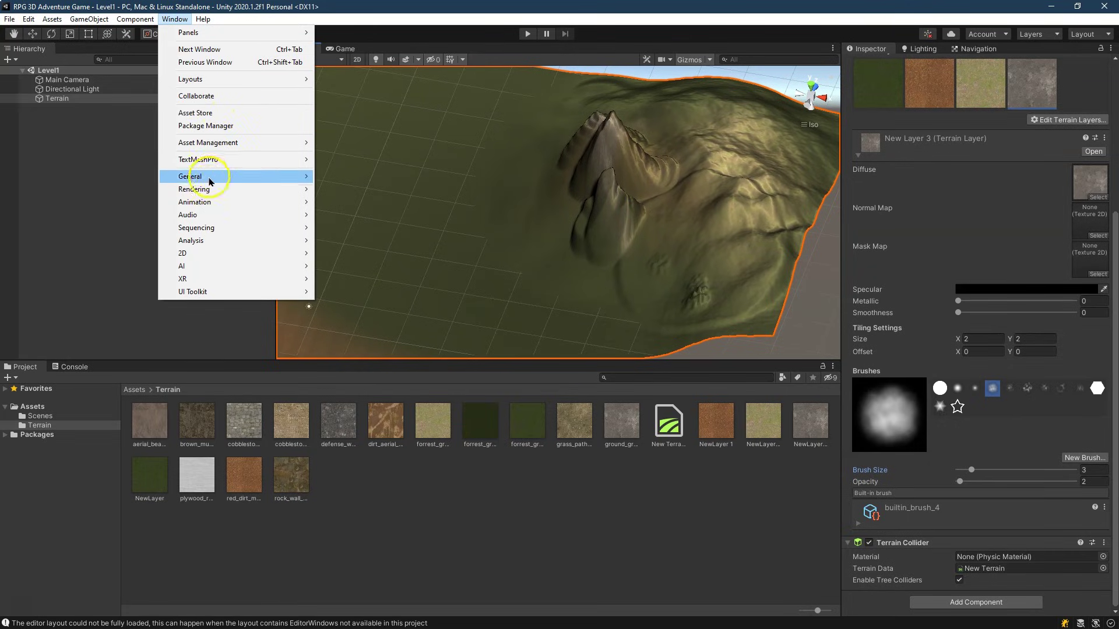
{"action": "mouse_move", "coordinate": [212, 189]}
{"action": "left_click", "coordinate": [346, 189]}
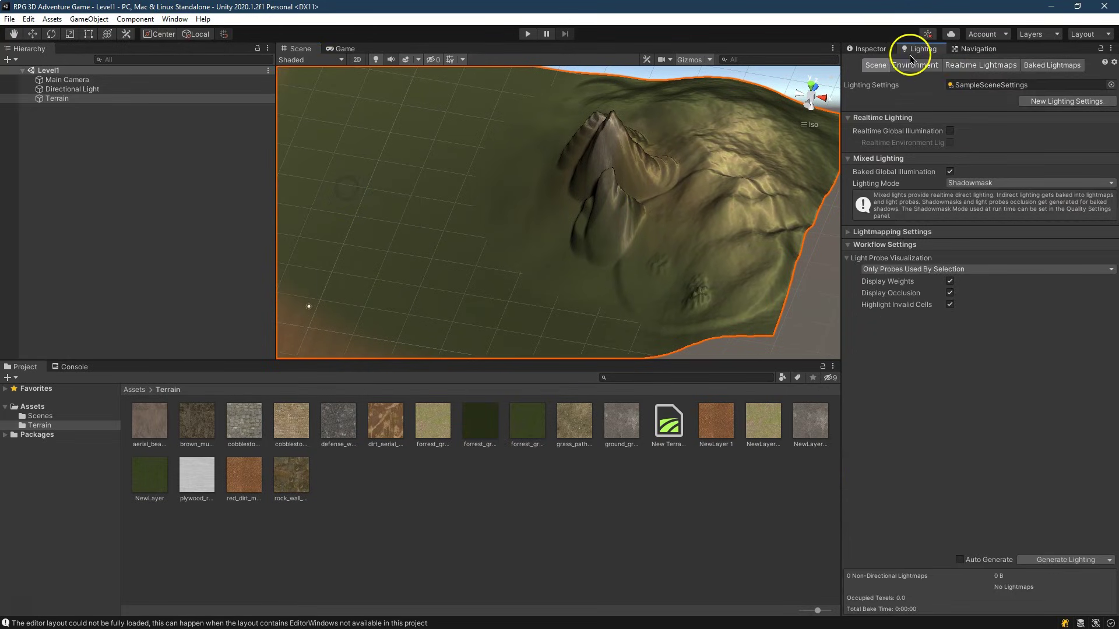
{"action": "left_click", "coordinate": [1052, 561]}
{"action": "right_click_drag", "start_coordinate": [574, 319], "coordinate": [788, 184]}
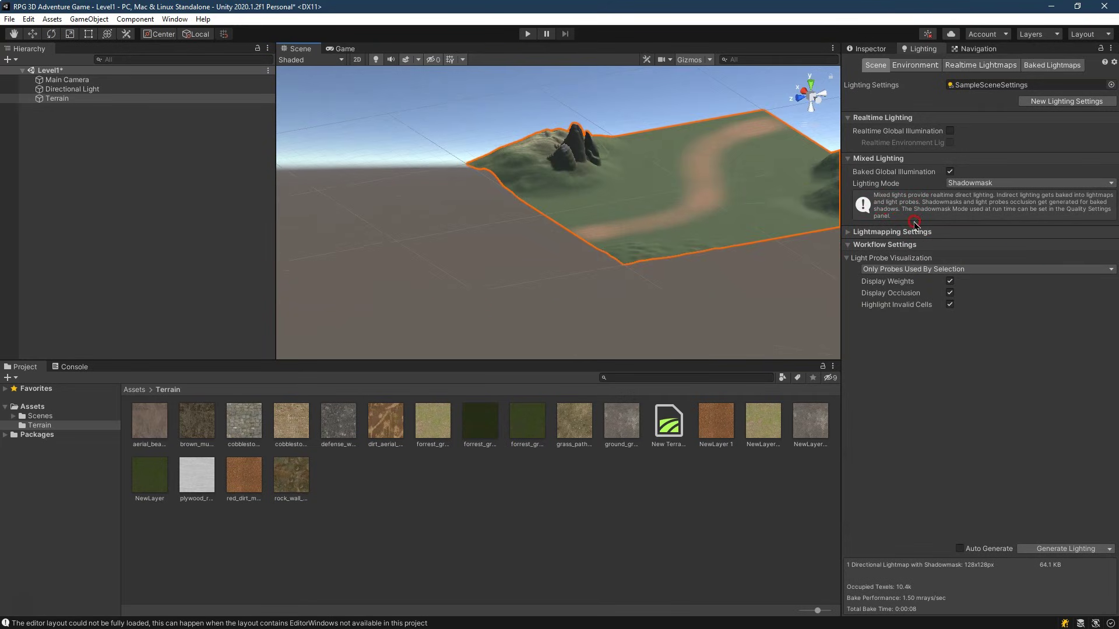
{"action": "left_click", "coordinate": [339, 49]}
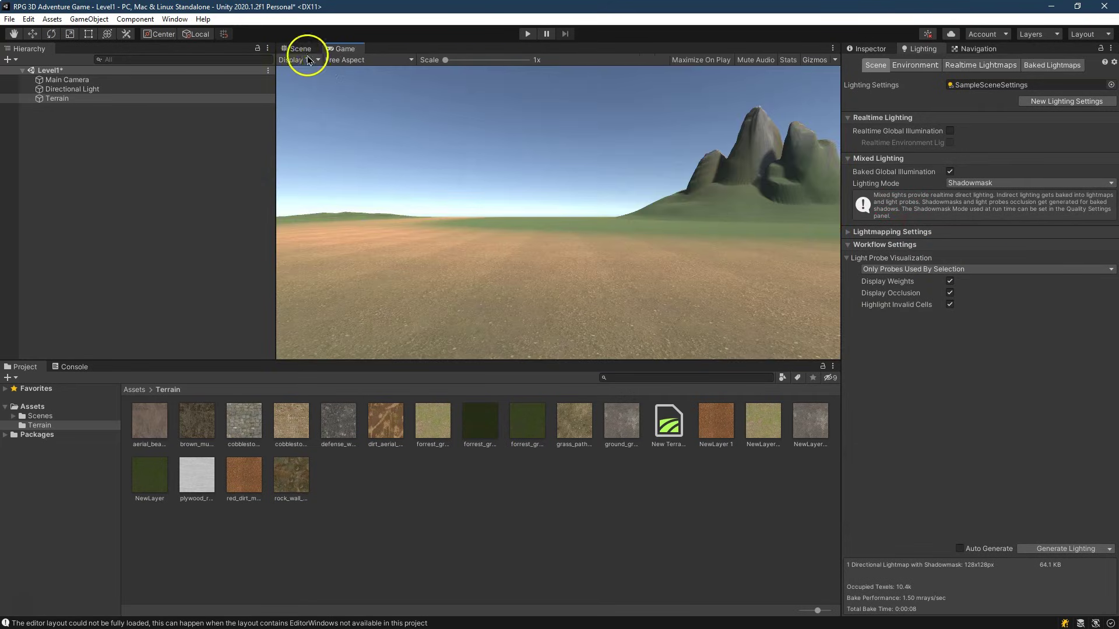
{"action": "left_click", "coordinate": [300, 49]}
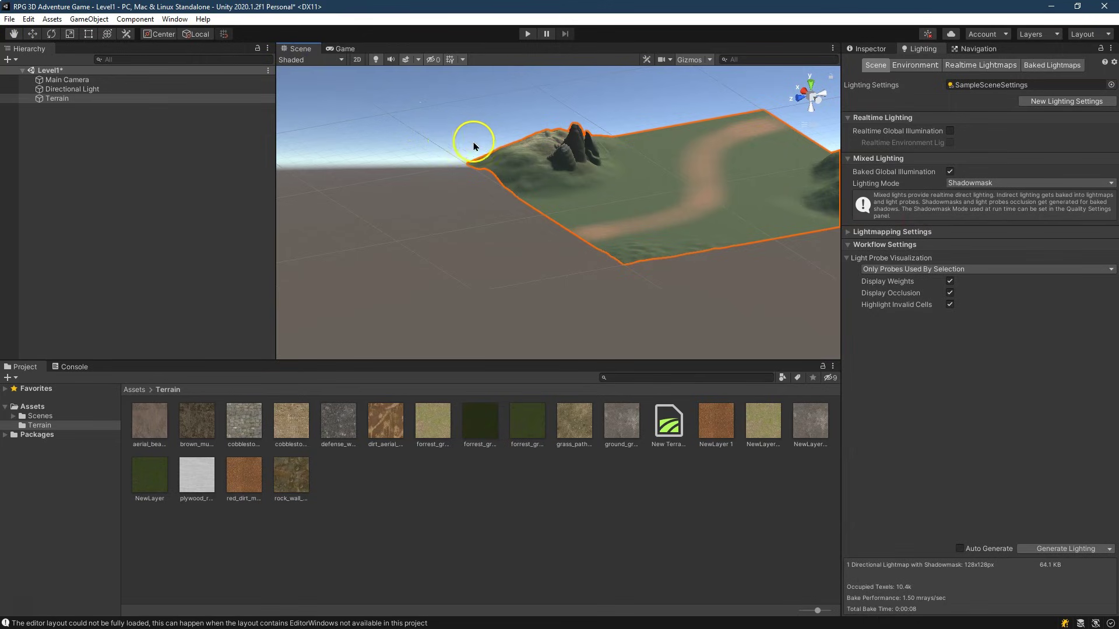
{"action": "scroll", "coordinate": [475, 142], "scroll_direction": "down", "scroll_amount": 3}
{"action": "left_click_drag", "start_coordinate": [804, 108], "coordinate": [365, 173], "text": "alt"}
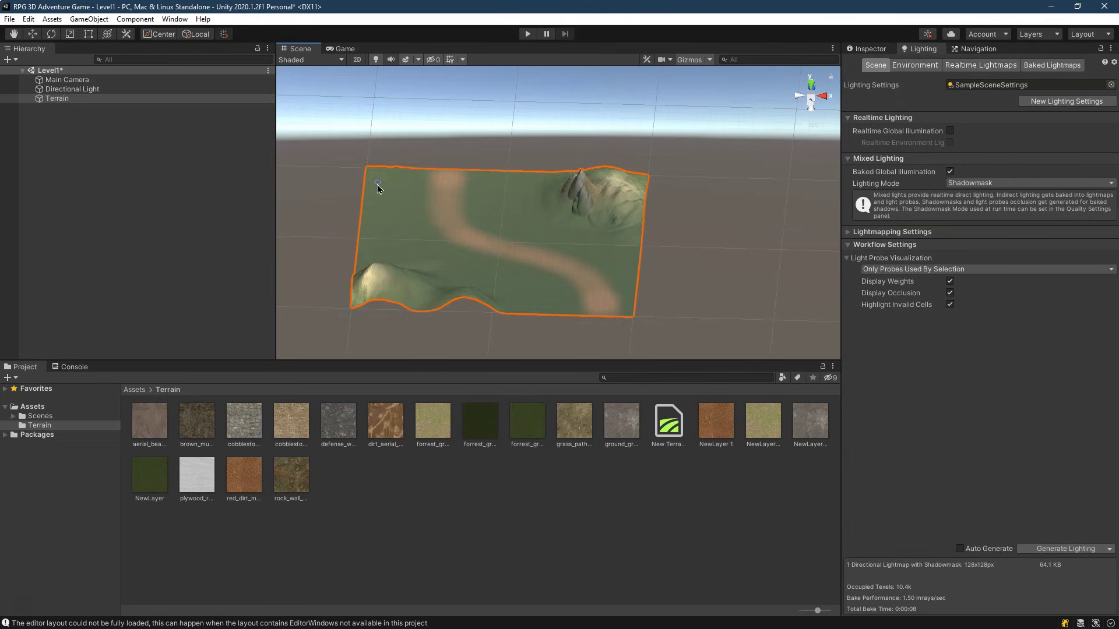
- Shrink the Unity window, open the Models folder of Tutorial Assets in File Explorer beside it, and return to Unity
{"action": "left_click", "coordinate": [1077, 7]}
{"action": "left_click", "coordinate": [1007, 278]}
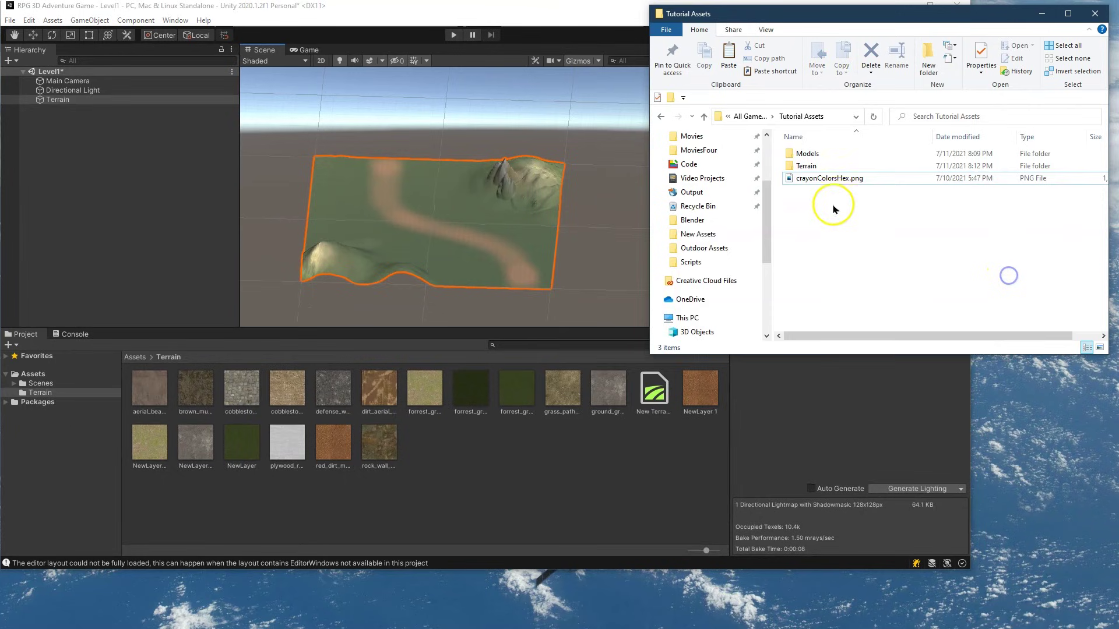
{"action": "left_click", "coordinate": [807, 154]}
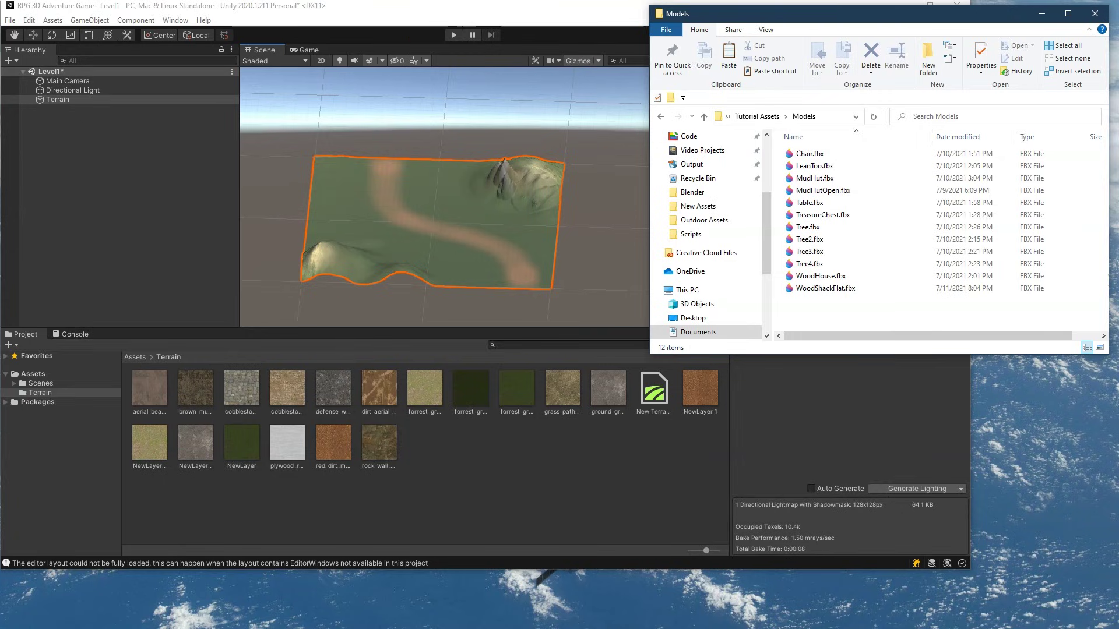
{"action": "left_click", "coordinate": [428, 11]}
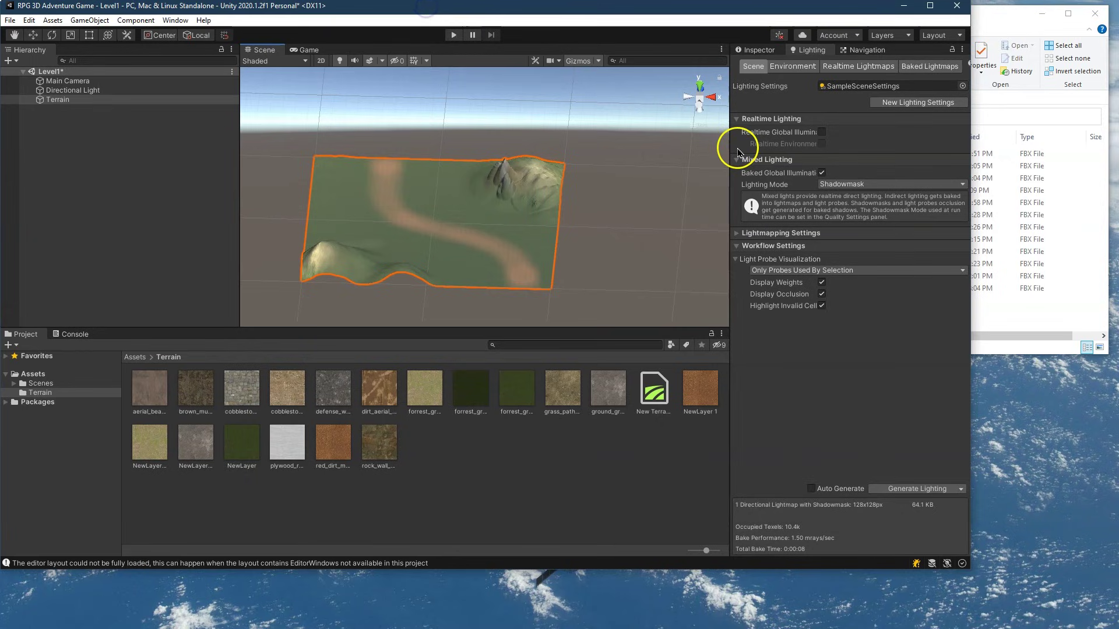